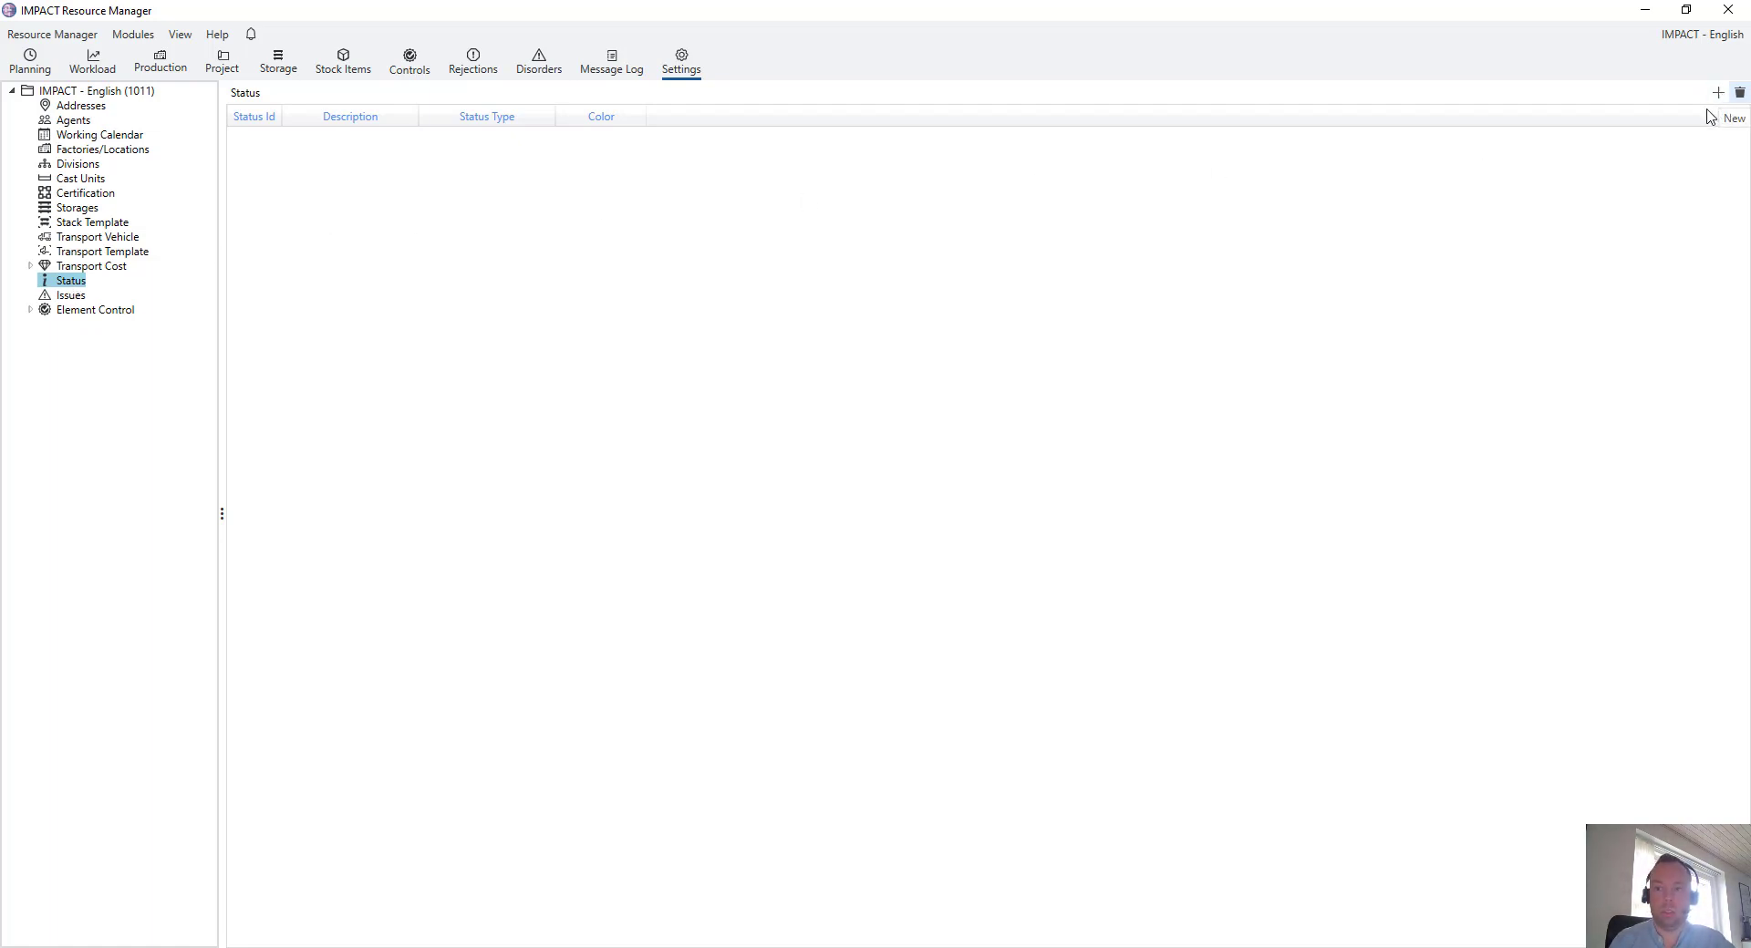
- Add four new rows to the empty status table
click(1720, 96)
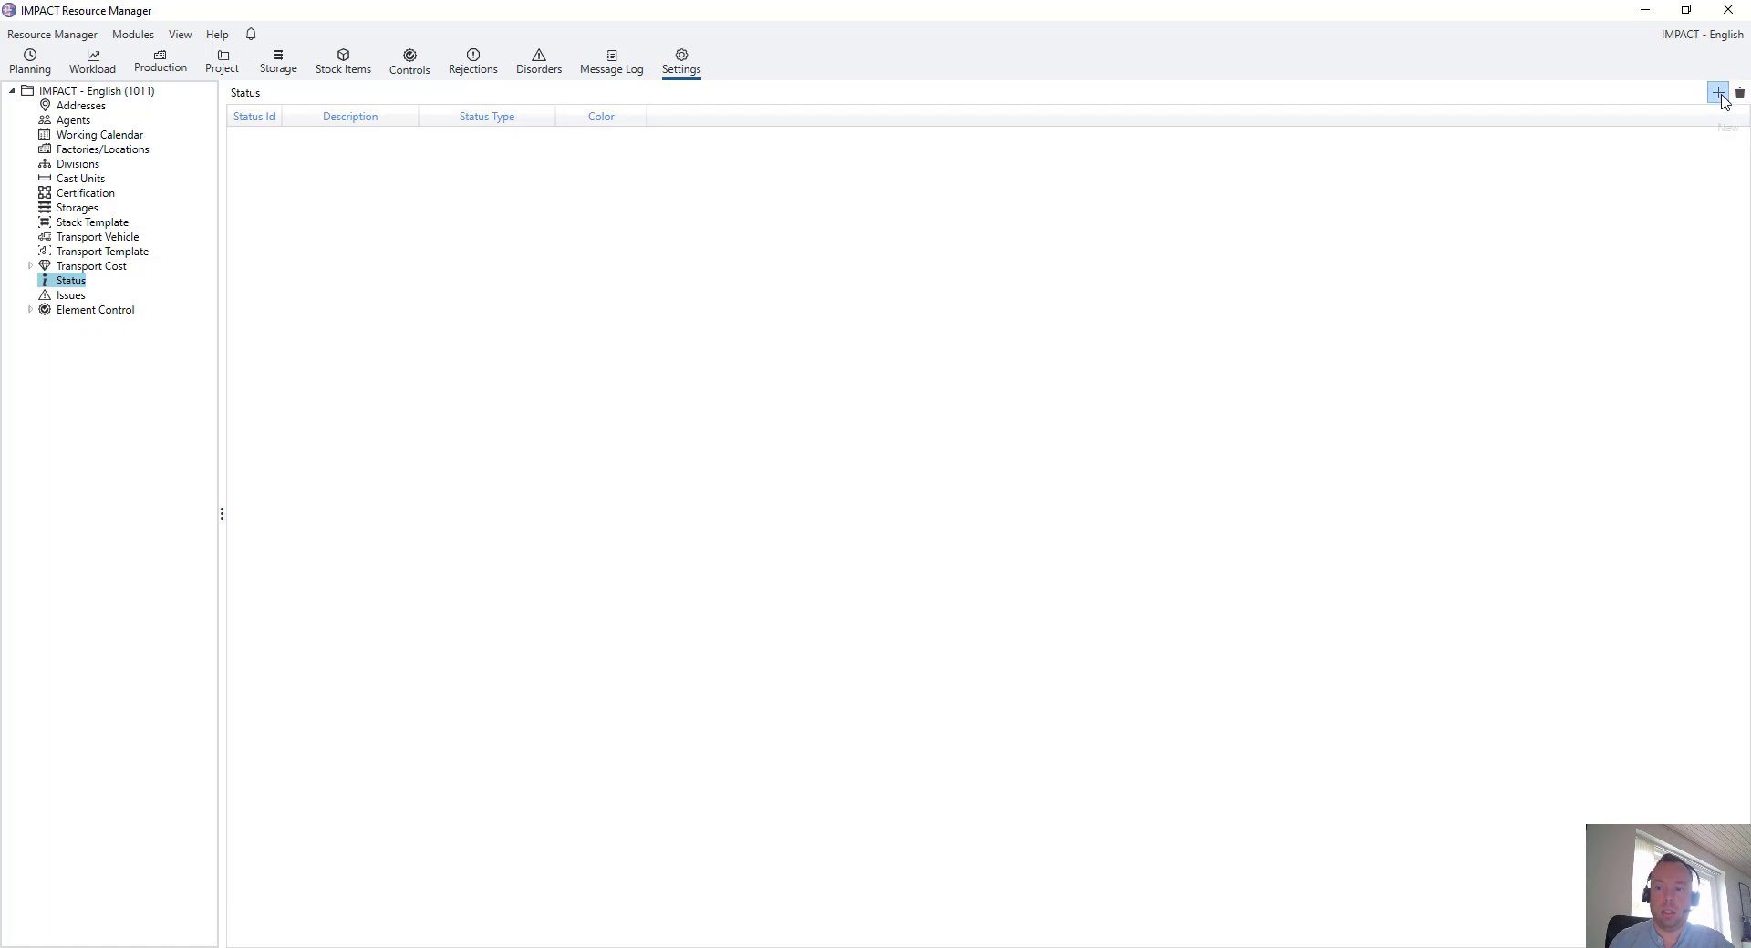
click(1720, 97)
click(1720, 97)
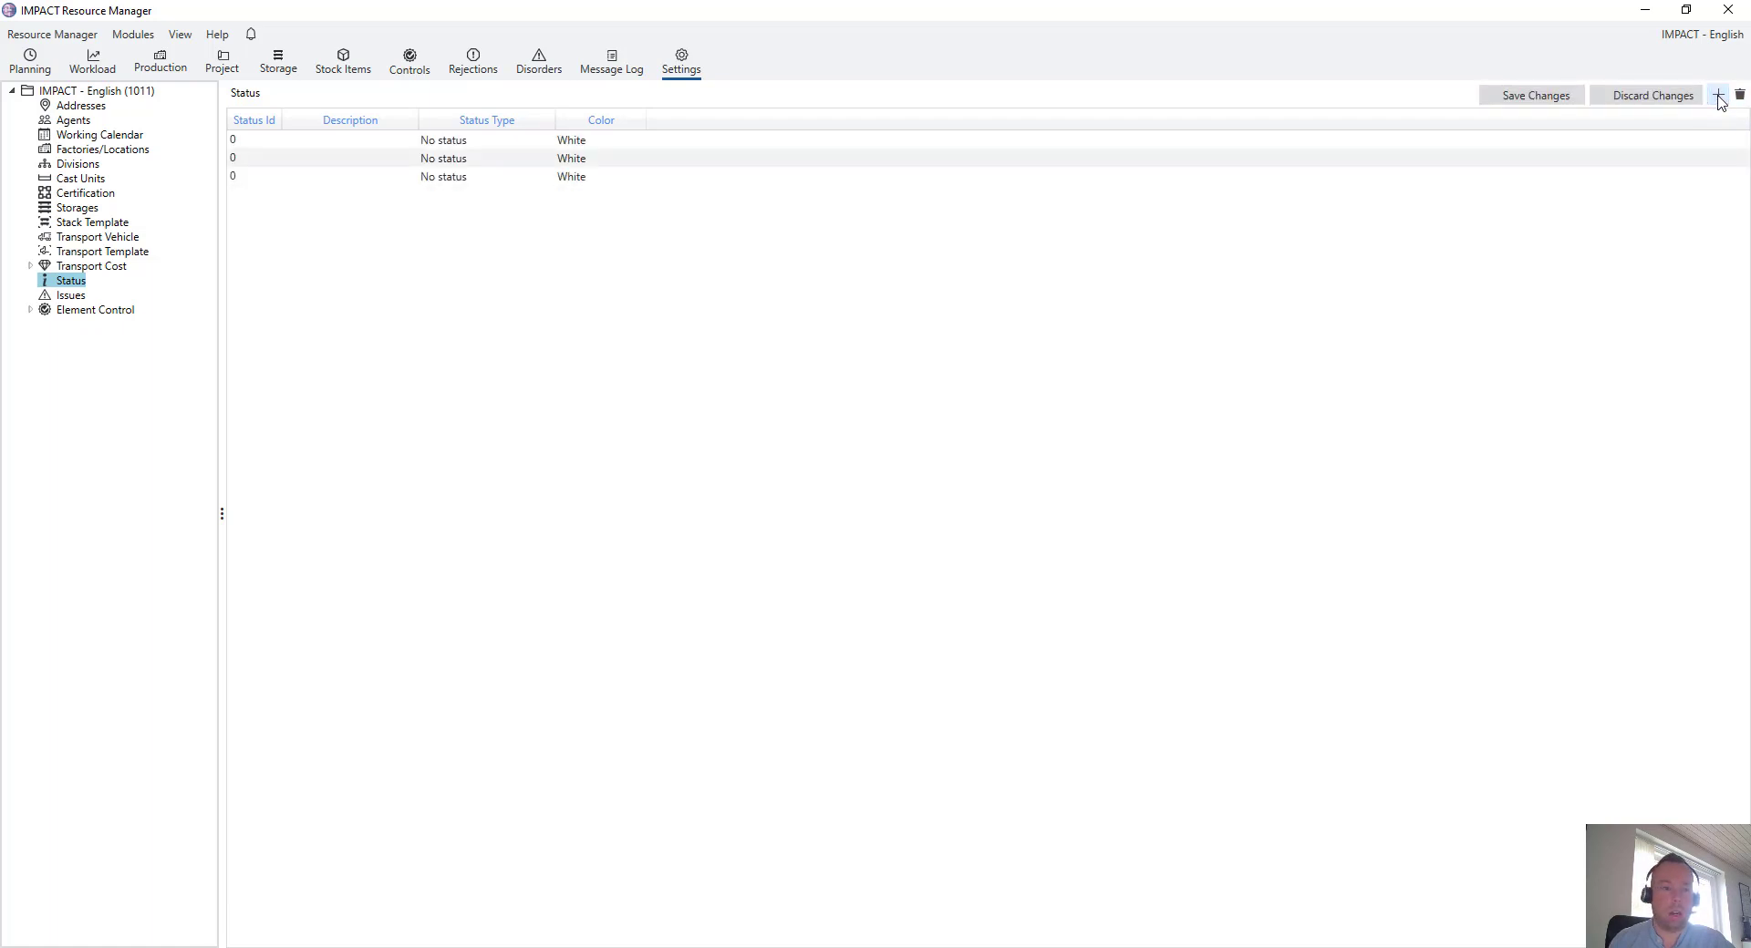
click(1720, 96)
- Set the status IDs of the second, third and fourth rows to 10, 20 and 30
click(245, 142)
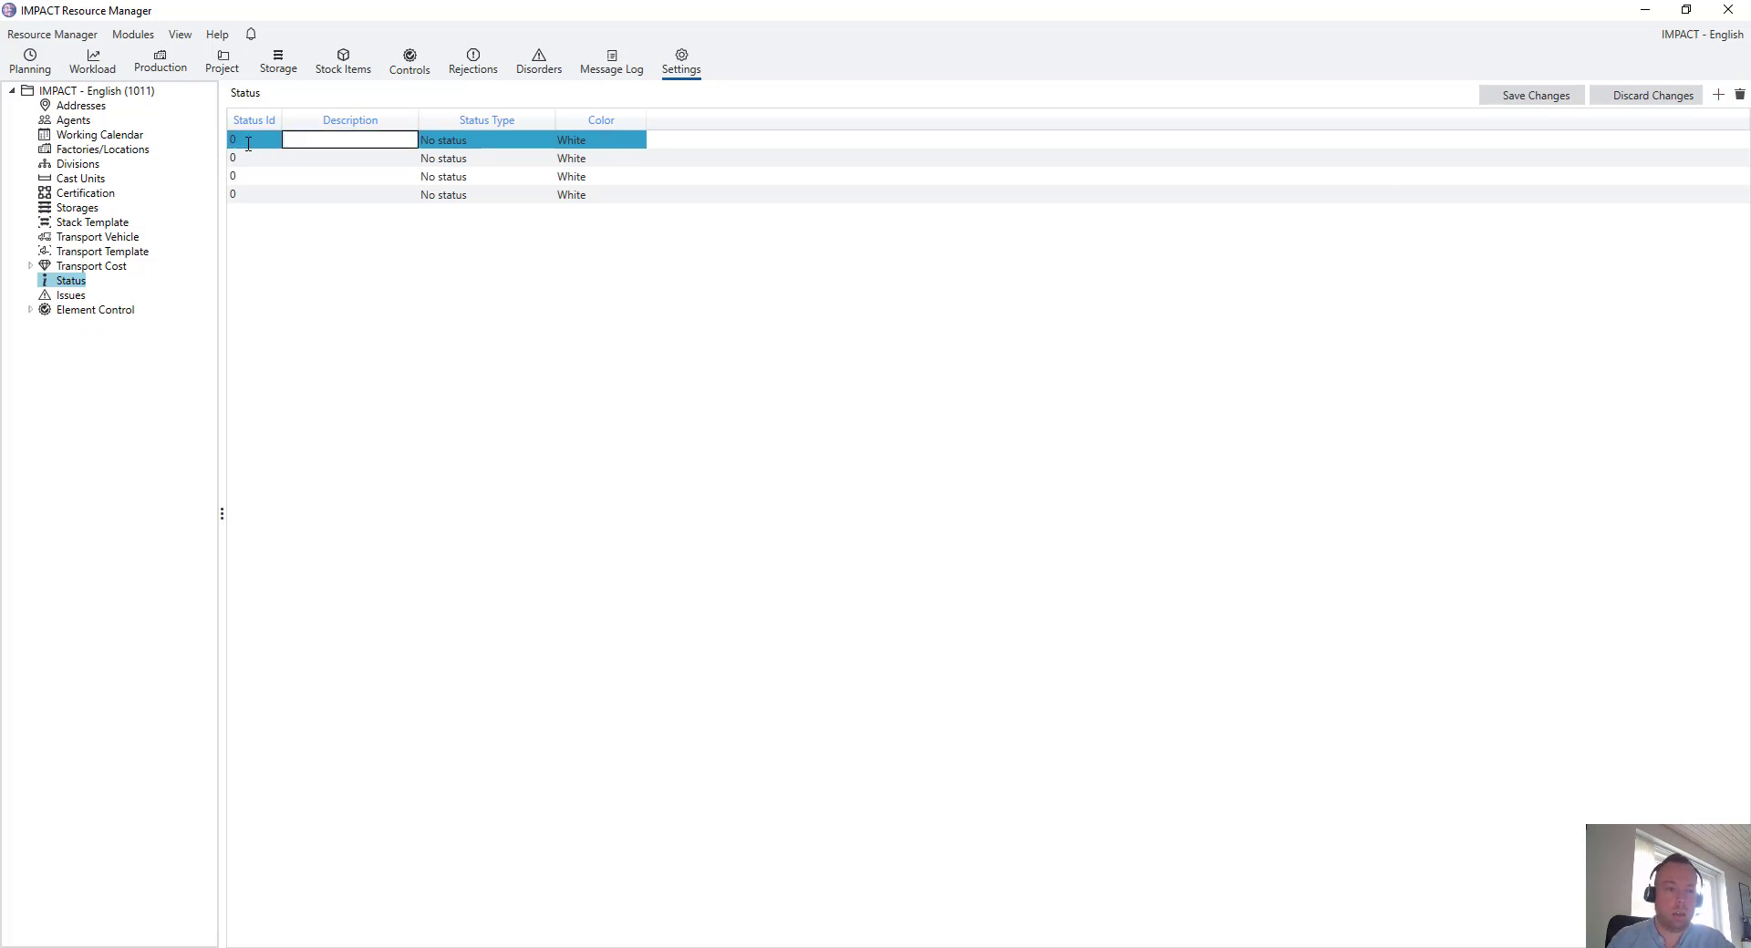
click(253, 160)
click(251, 155)
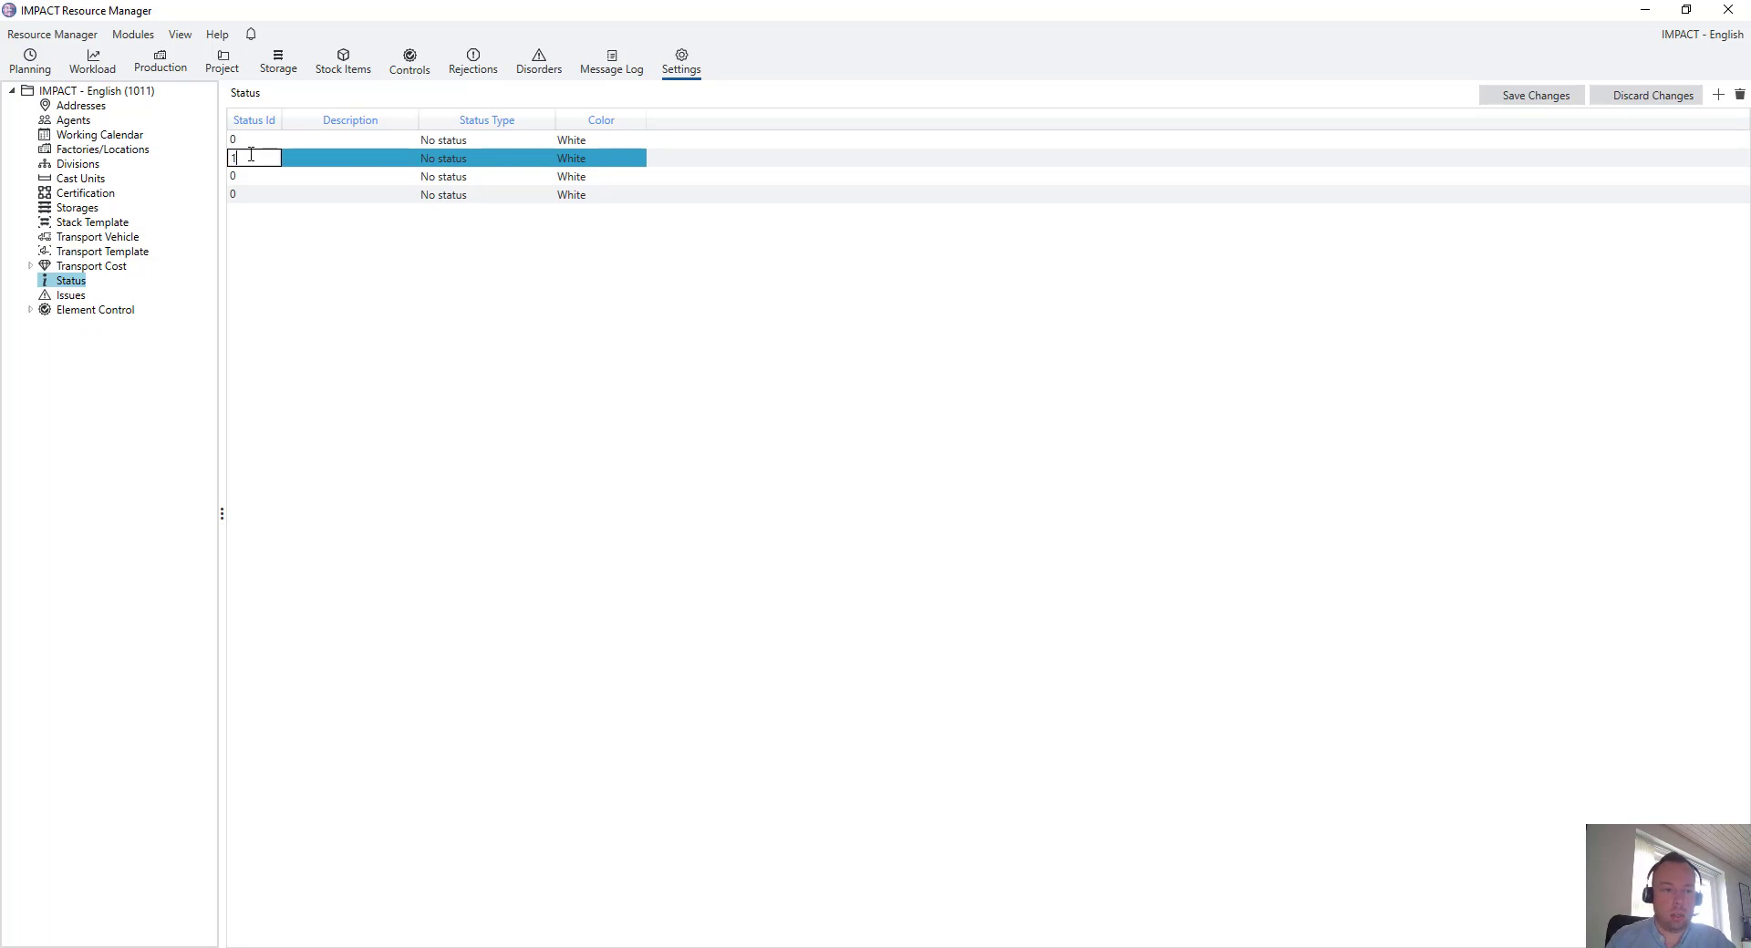
text(10)
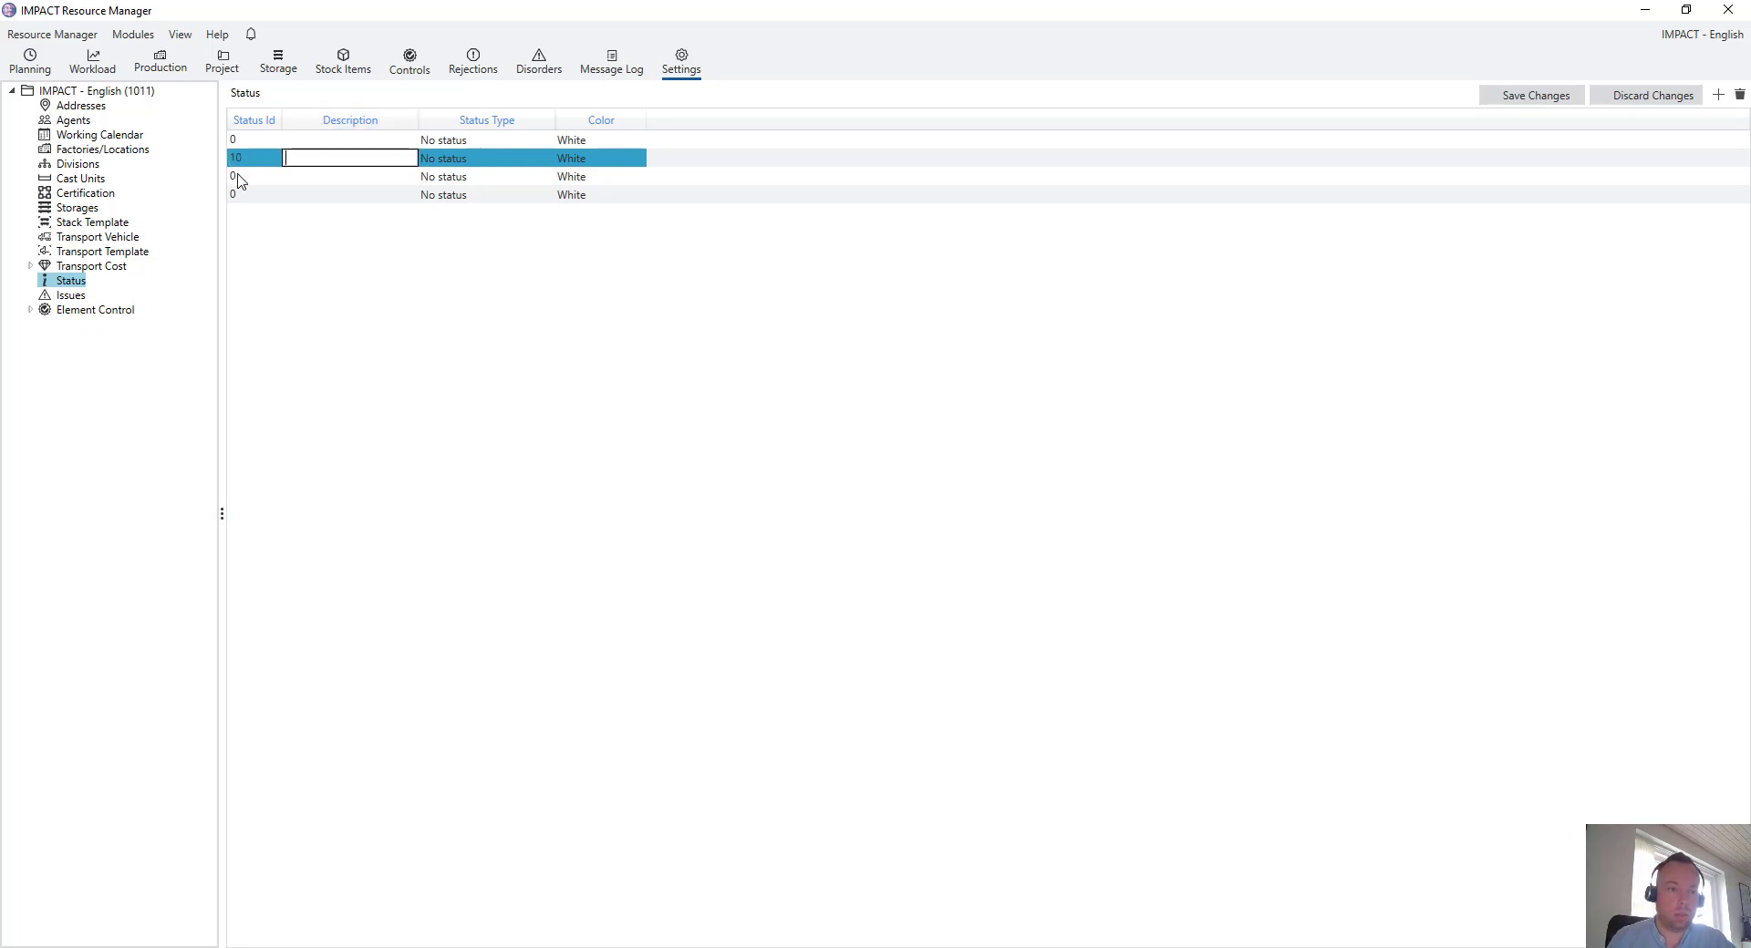
click(238, 178)
text(2)
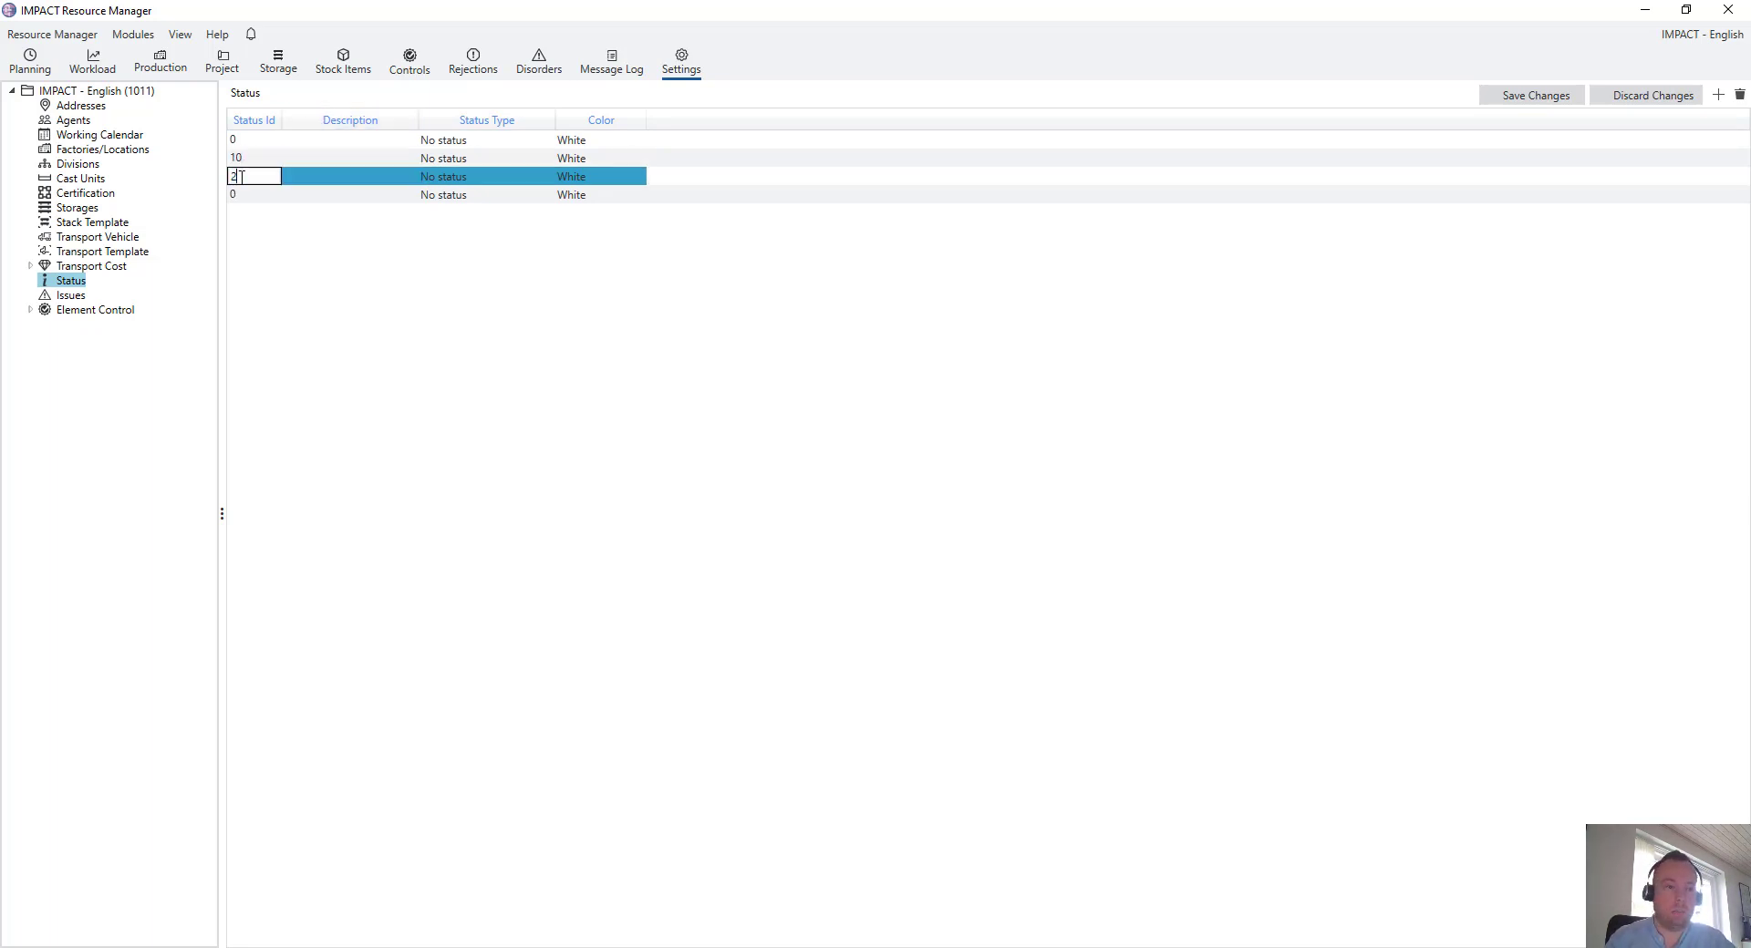
click(245, 201)
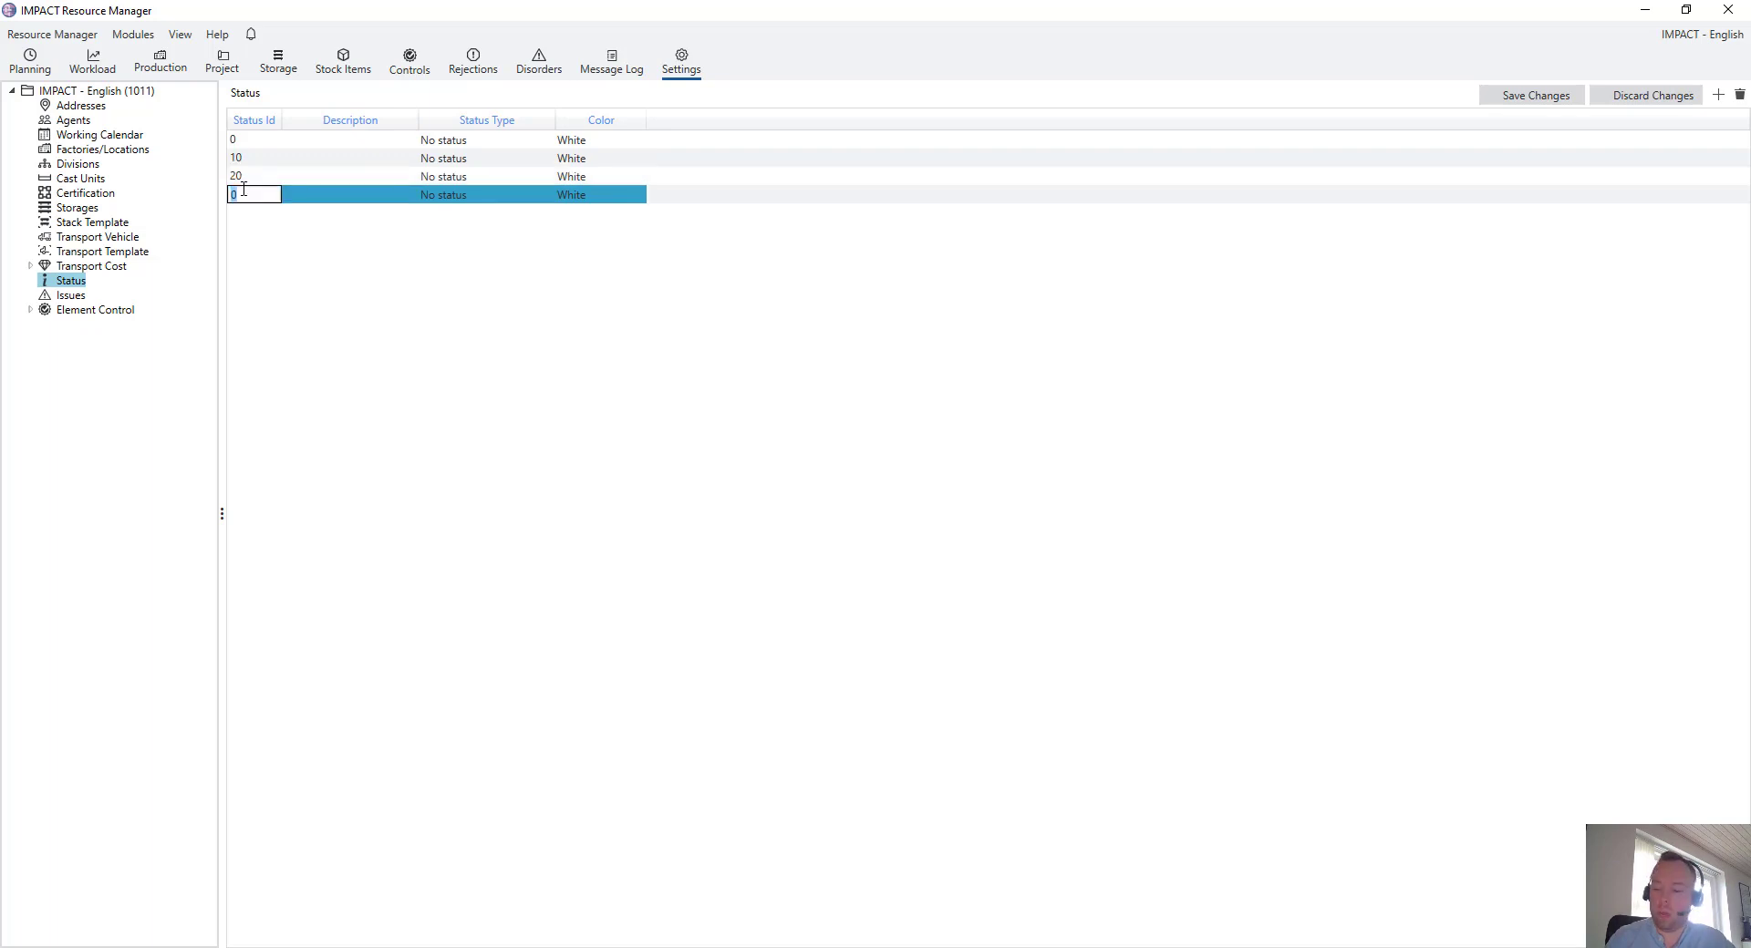
text(30)
key(Tab)
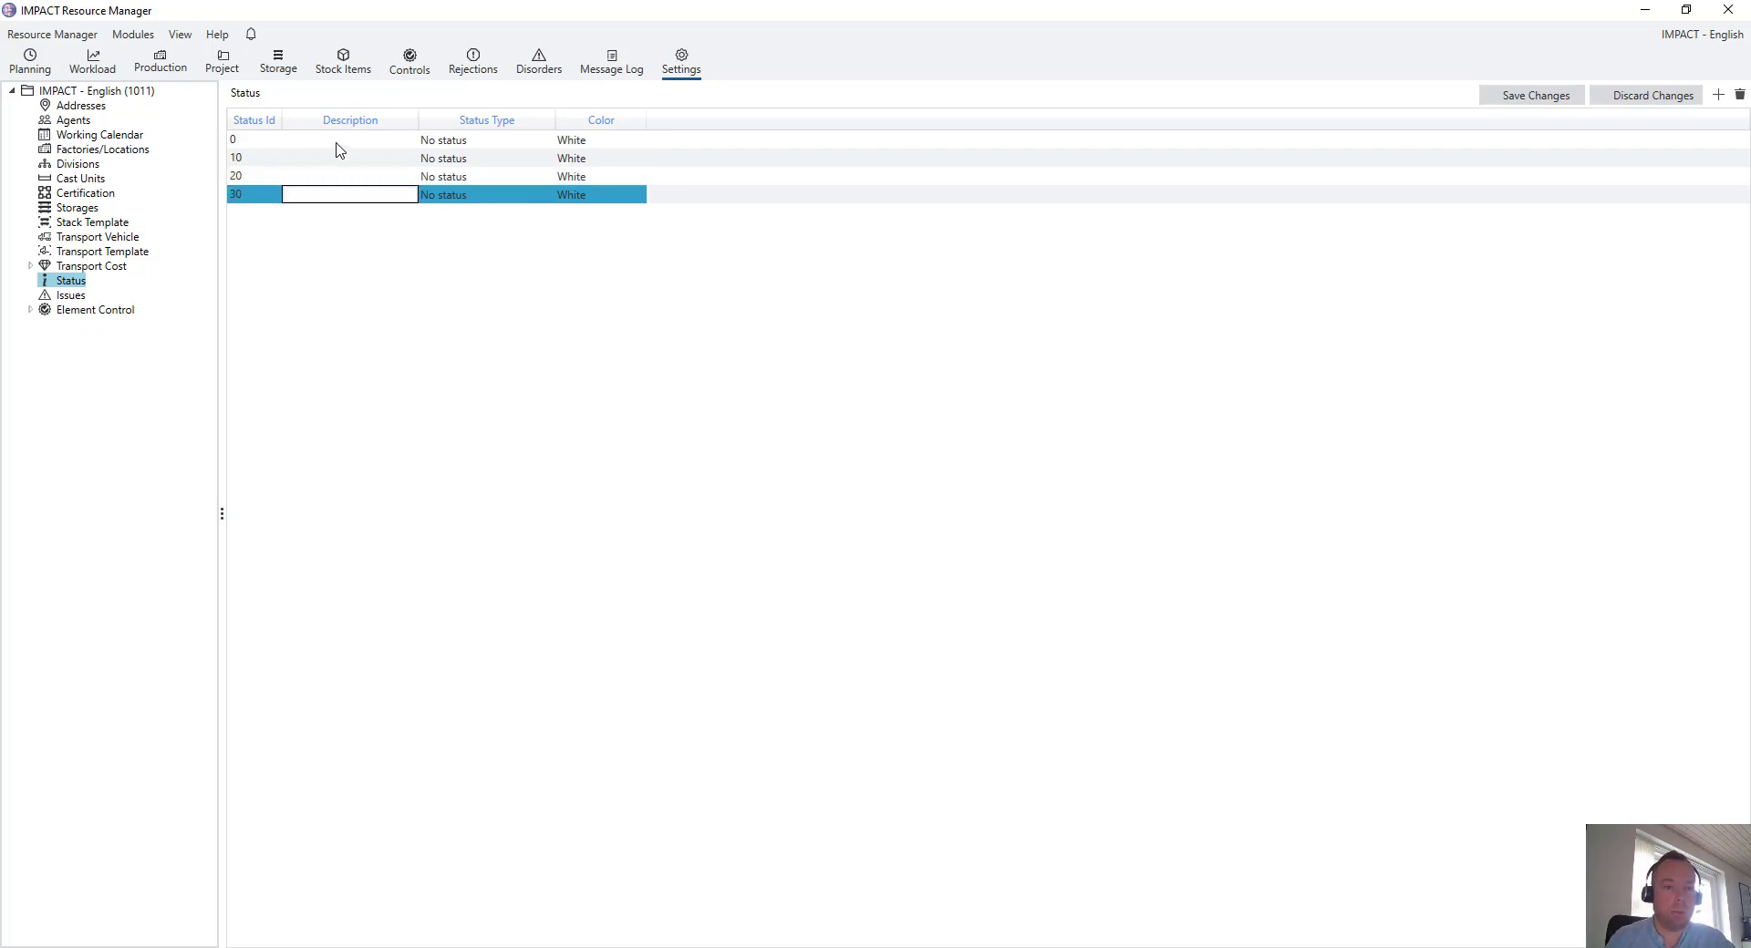
- Widen the Description and Status Type columns of the status table
click(335, 142)
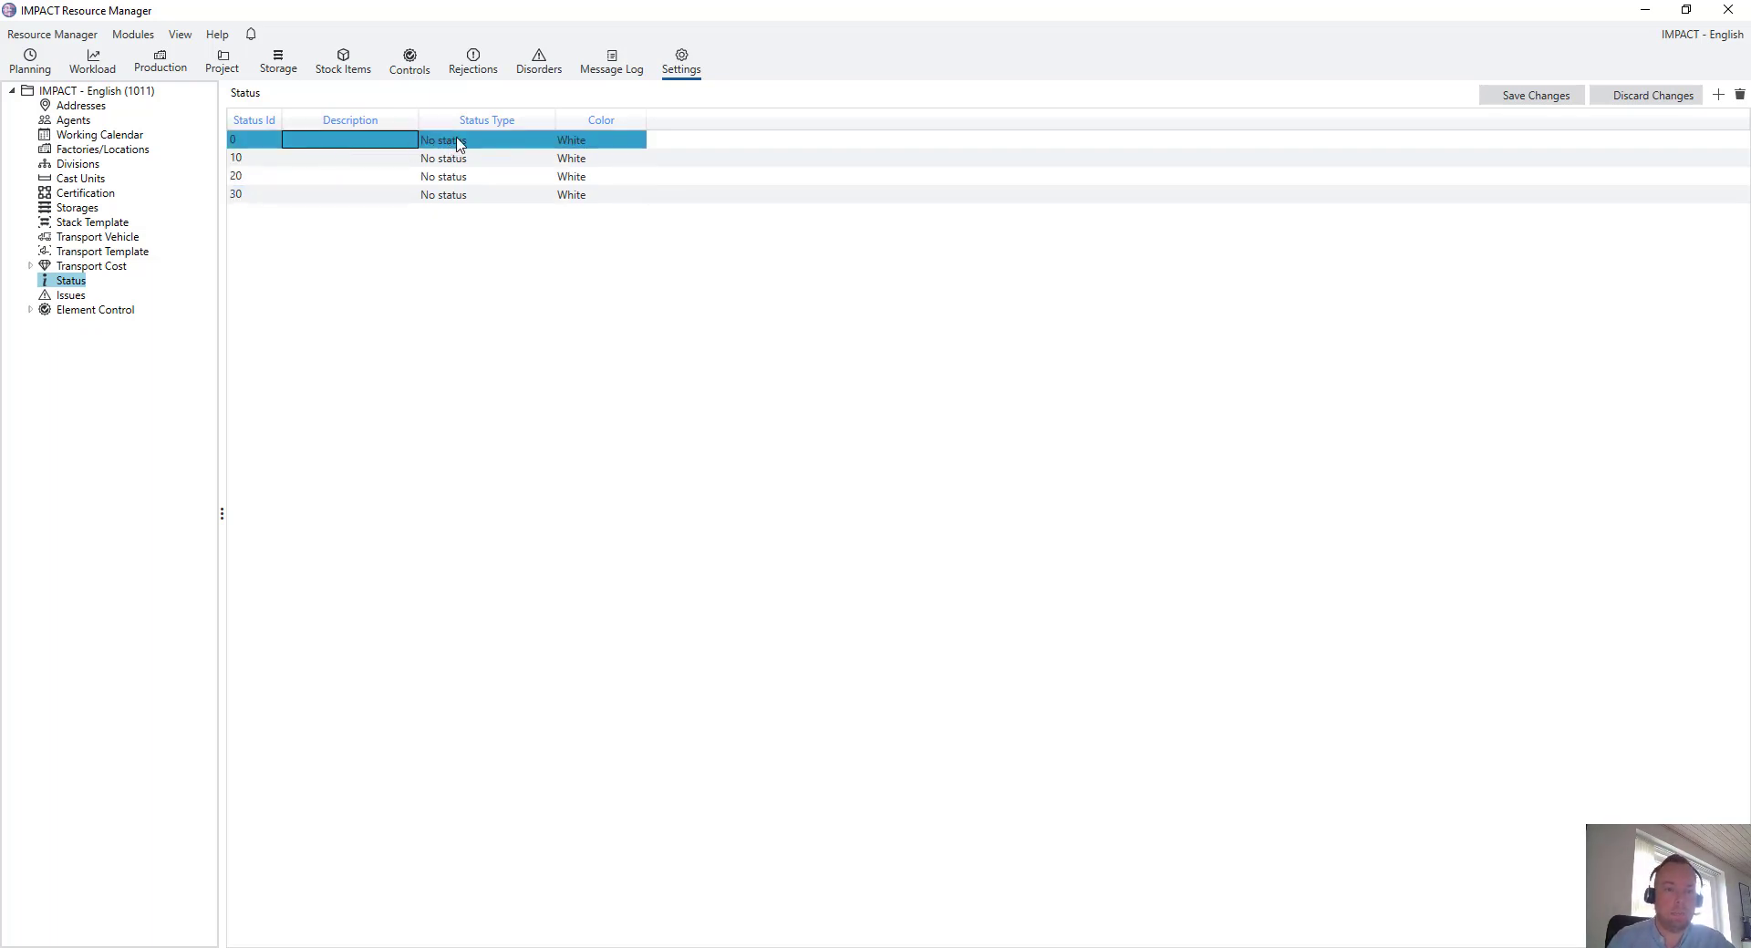
drag(419, 120, 488, 120)
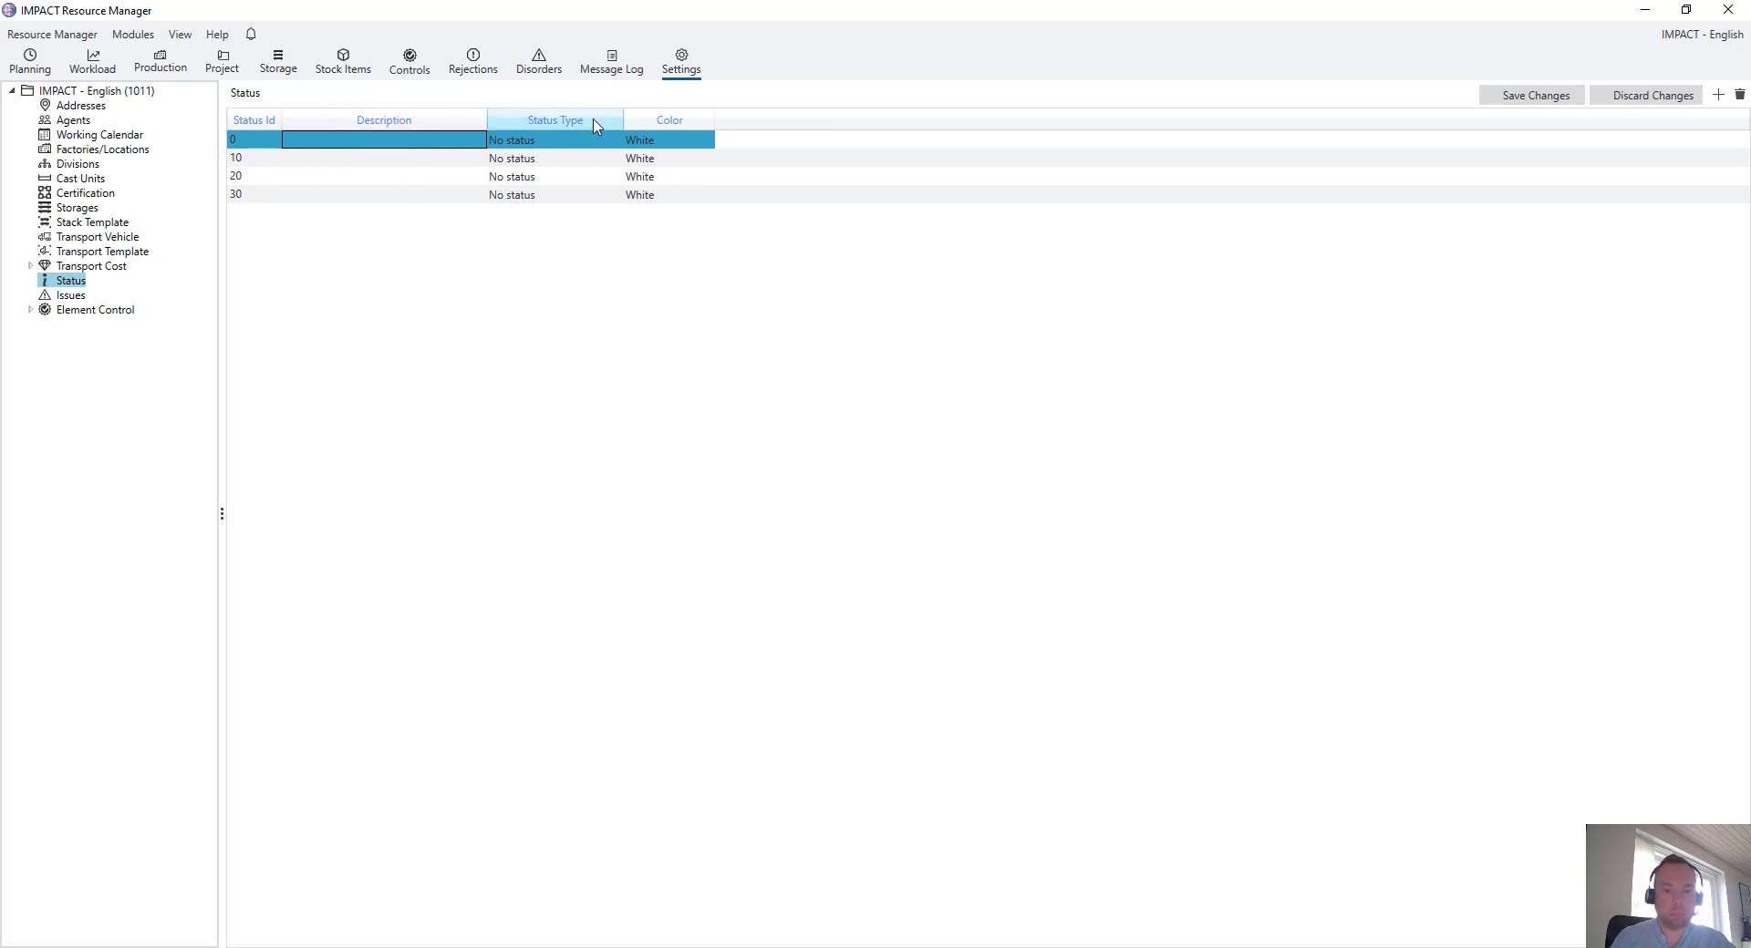
drag(619, 121, 711, 121)
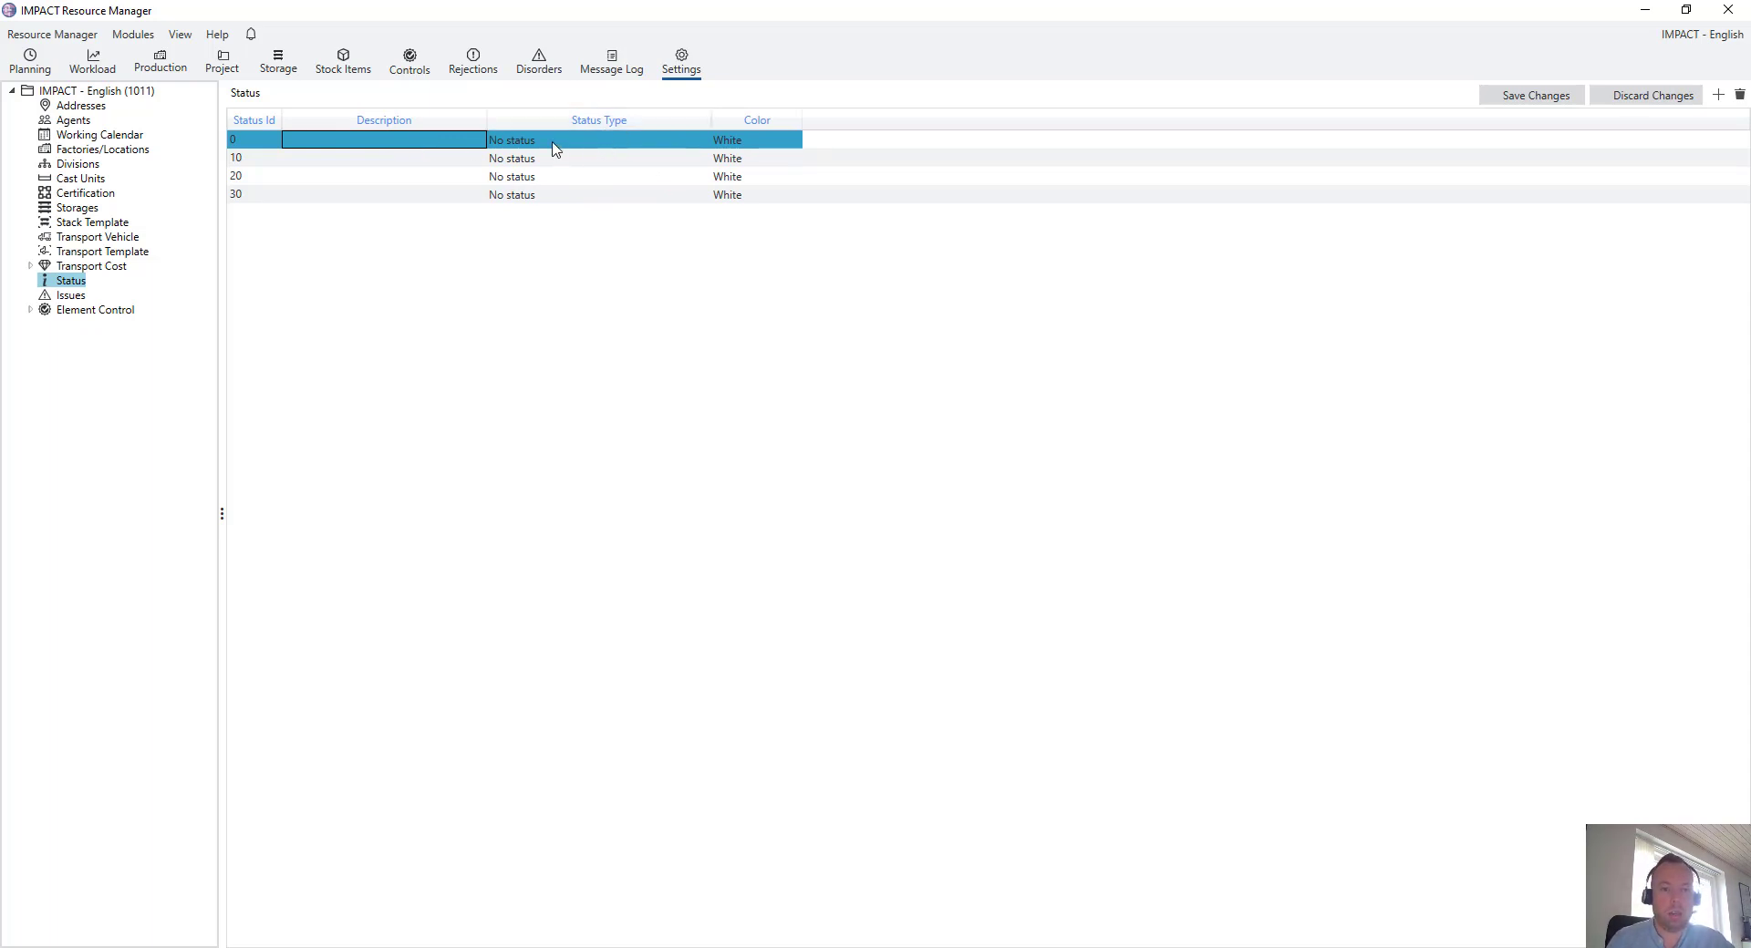
- Set status 0 to the type "Not ready for production" and the color Red
click(555, 149)
click(556, 148)
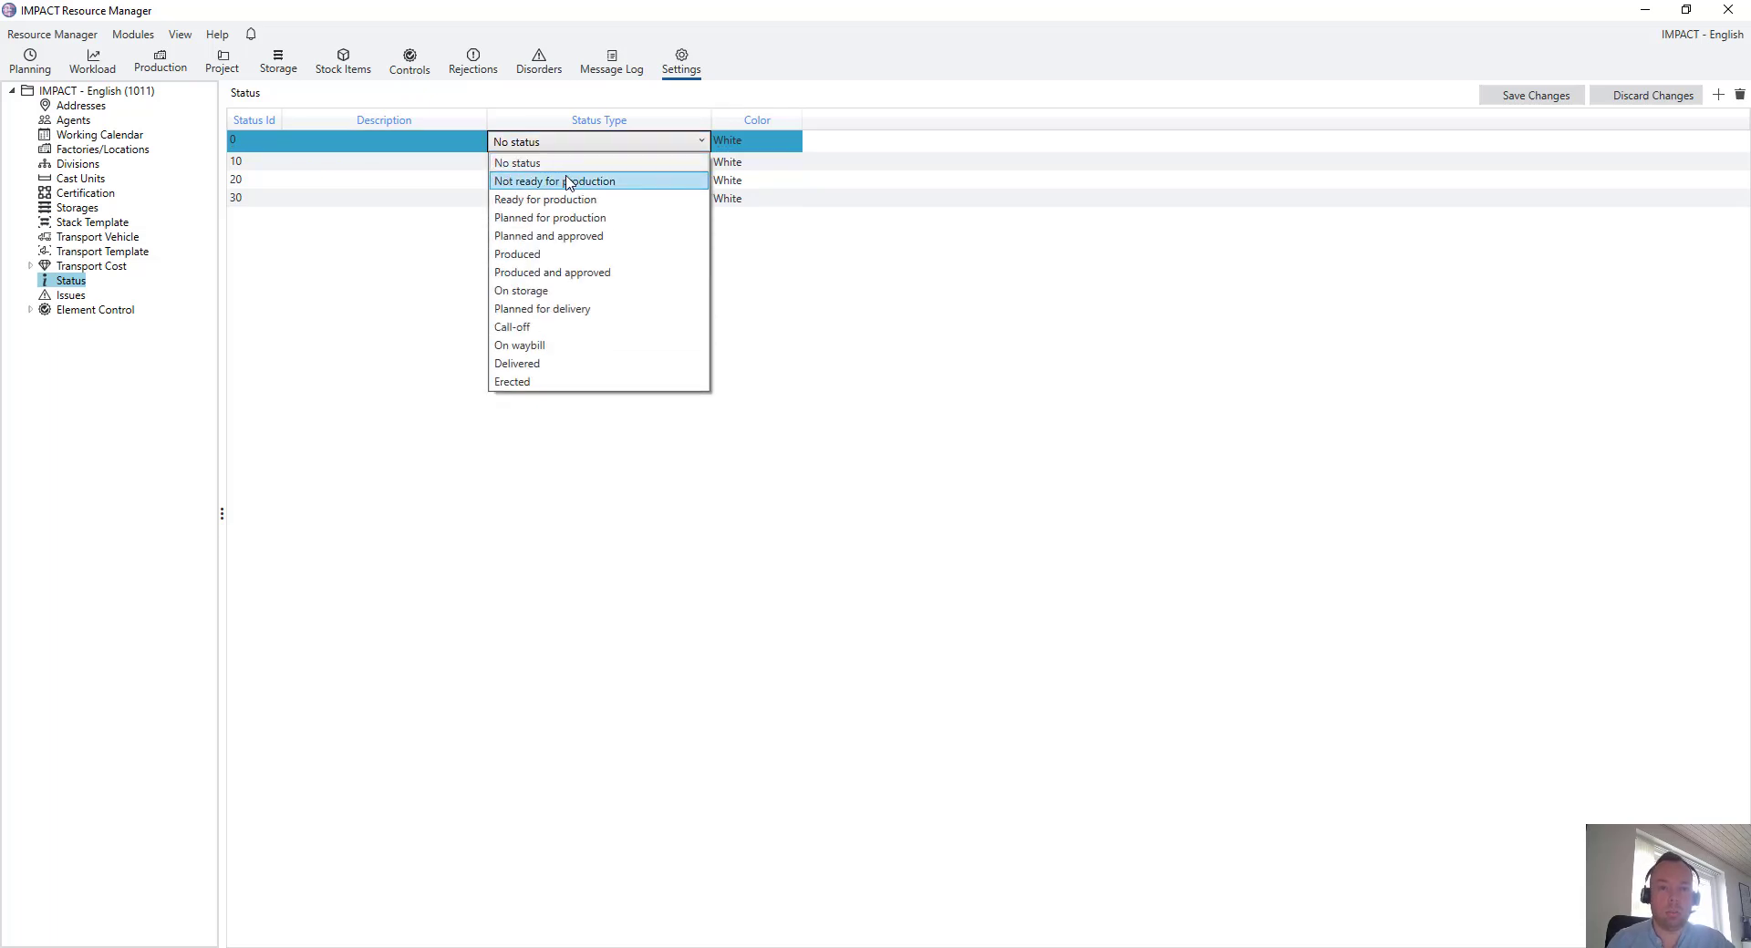
click(566, 181)
click(730, 146)
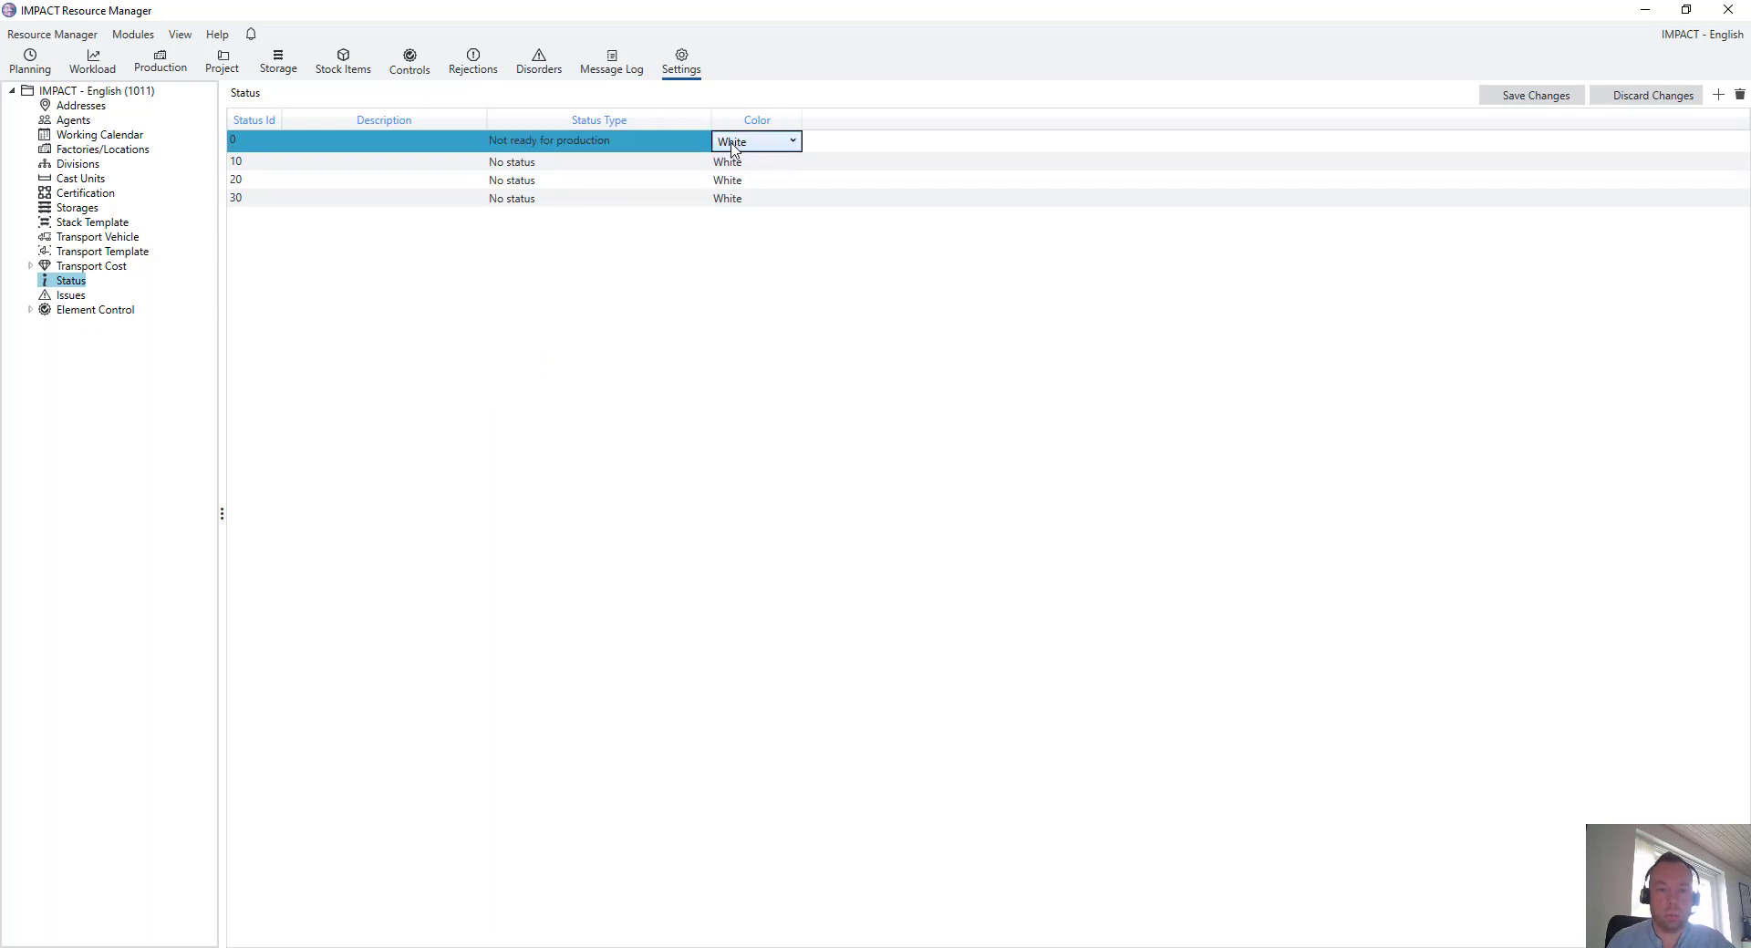
click(730, 146)
click(750, 181)
- Enter "Not ready for production" as the description of status 0
click(365, 143)
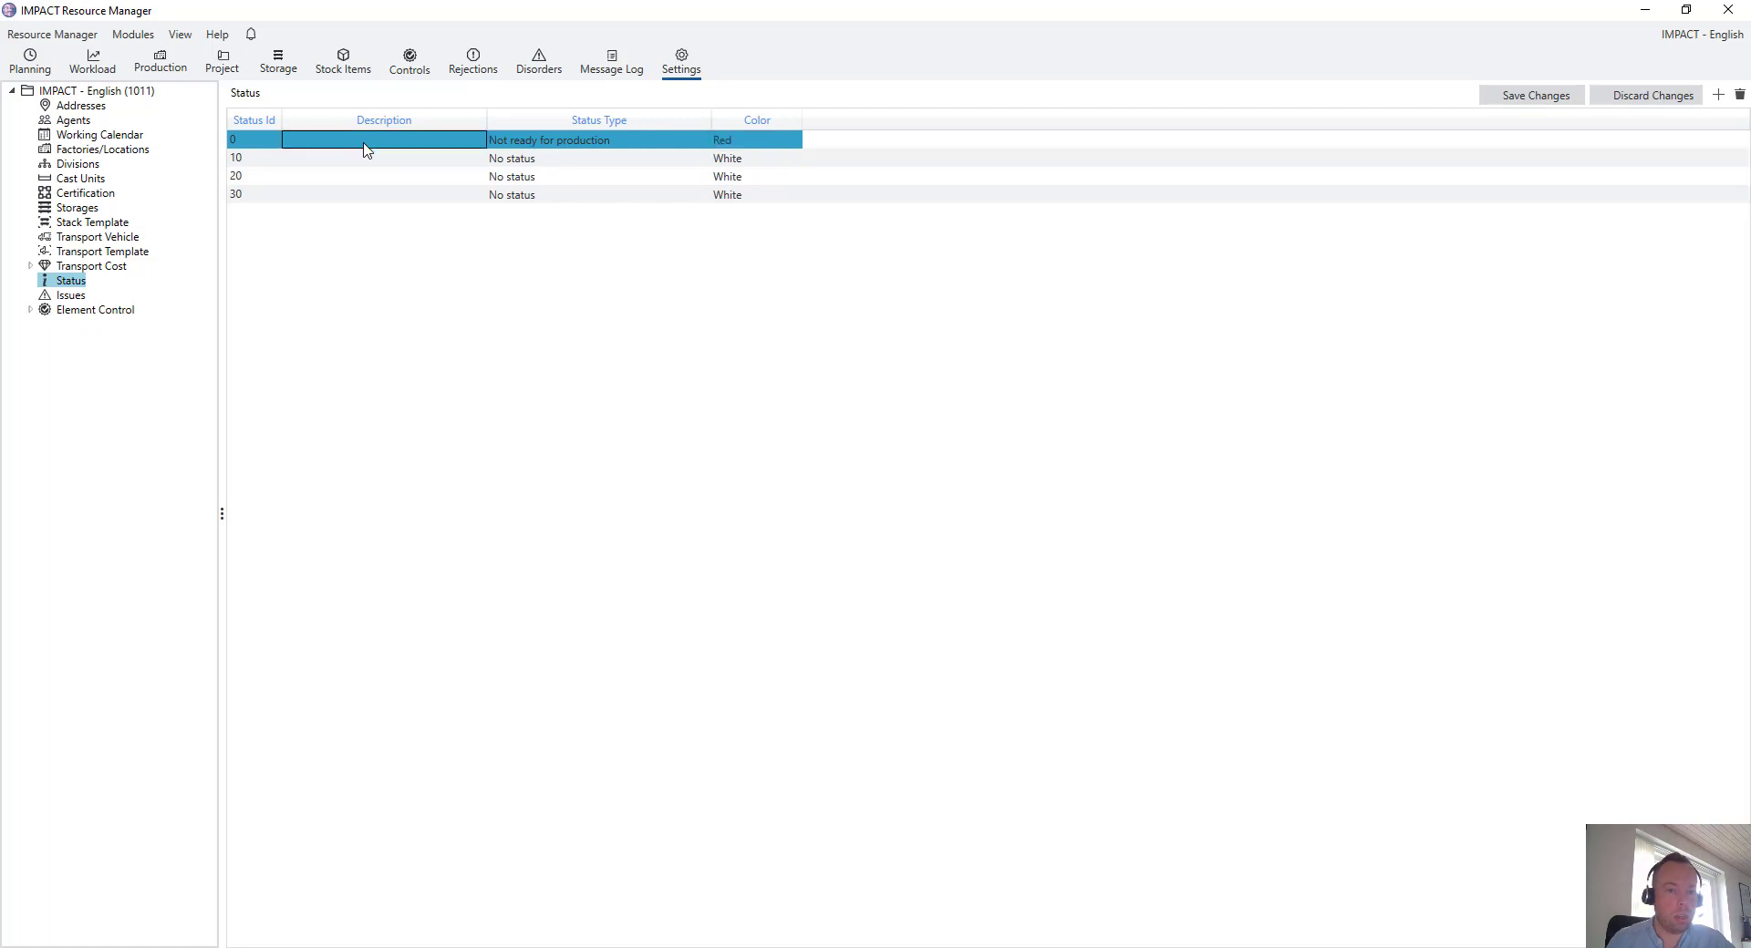
click(365, 143)
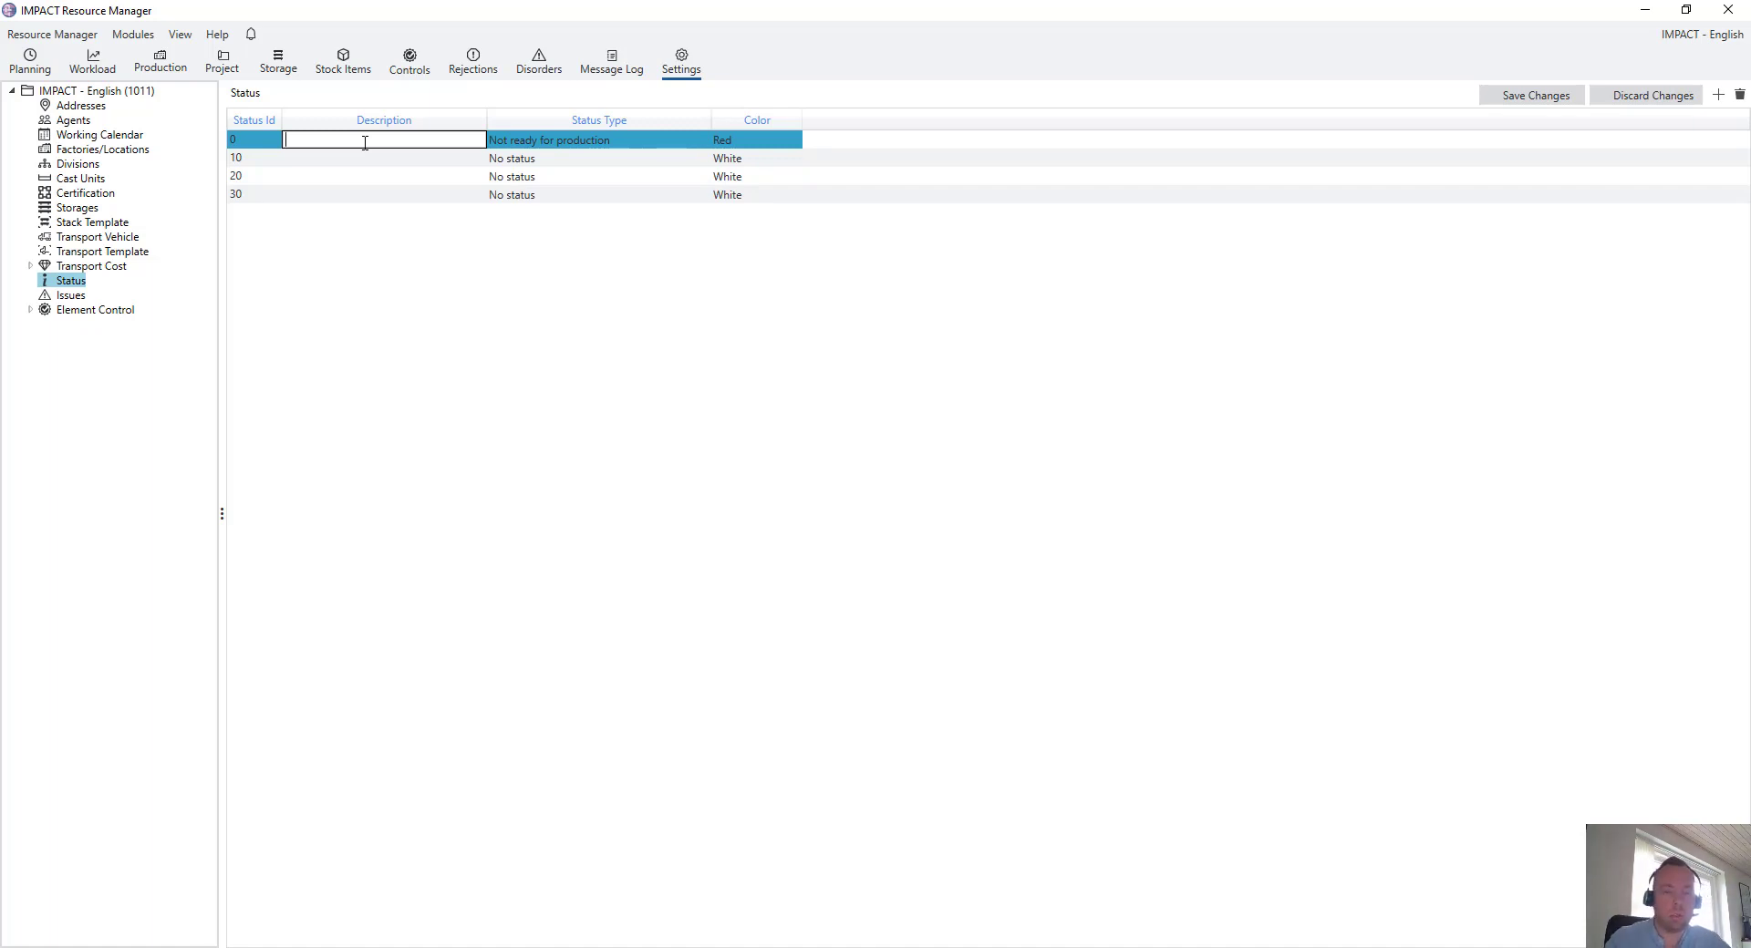
text(Not)
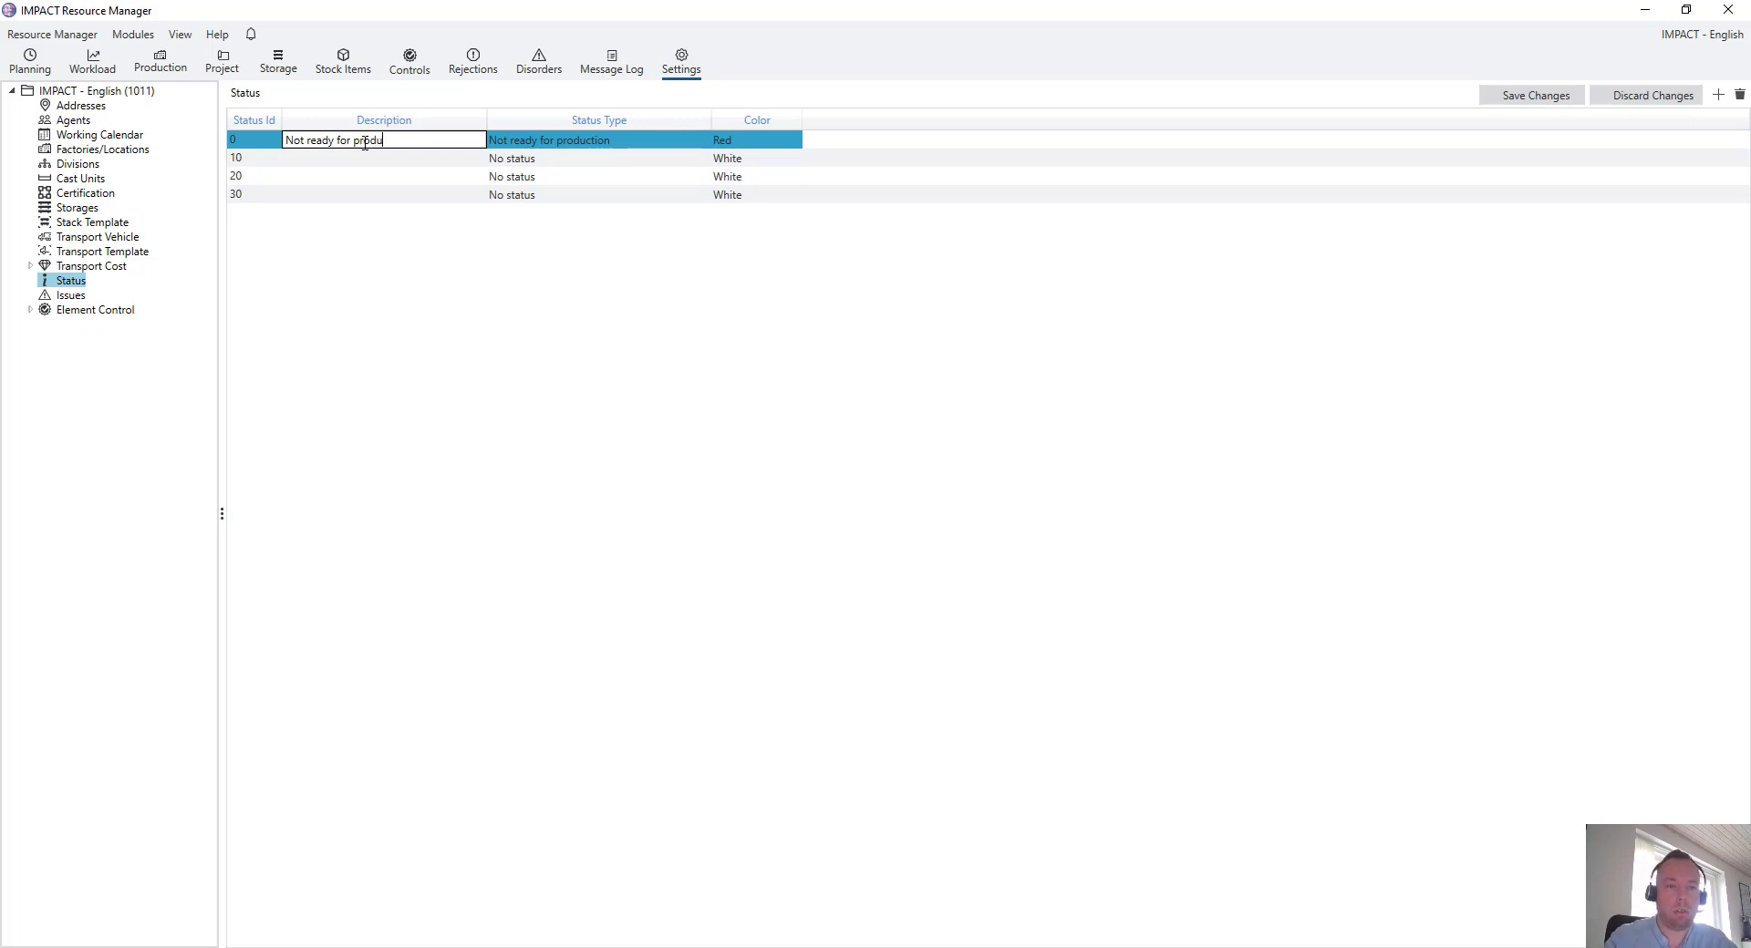
text(ready for production)
key(Tab)
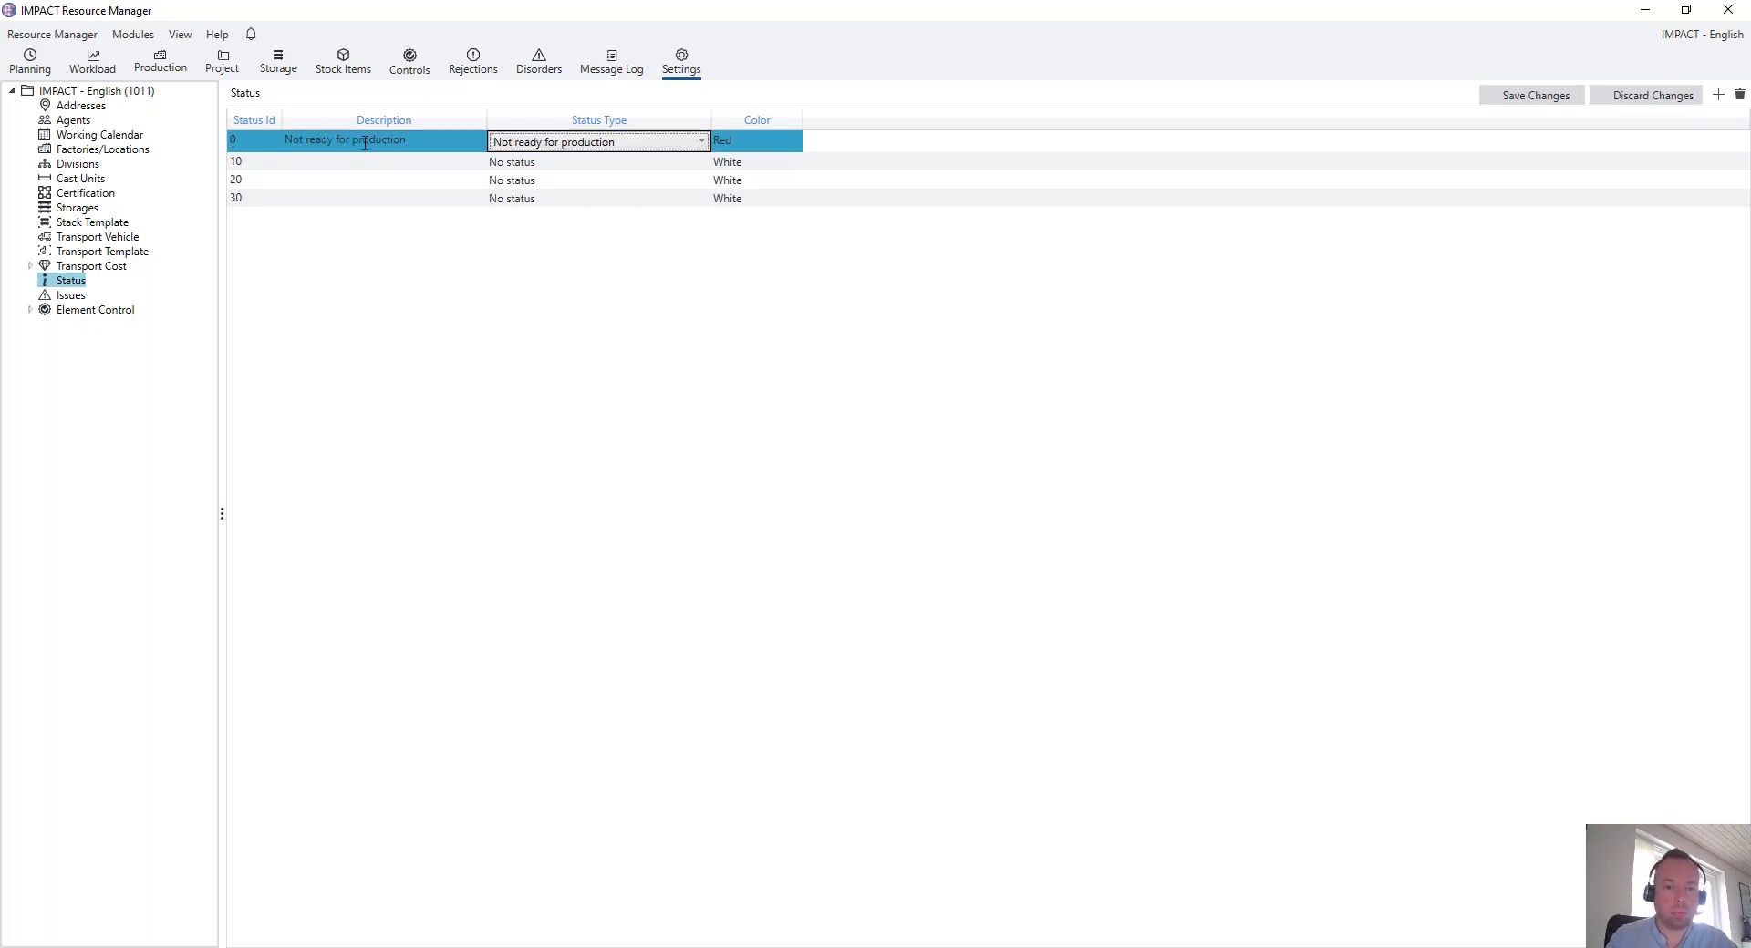
- Give status 10 the type "Ready for production" and the description "Ready for production"
click(567, 170)
click(567, 170)
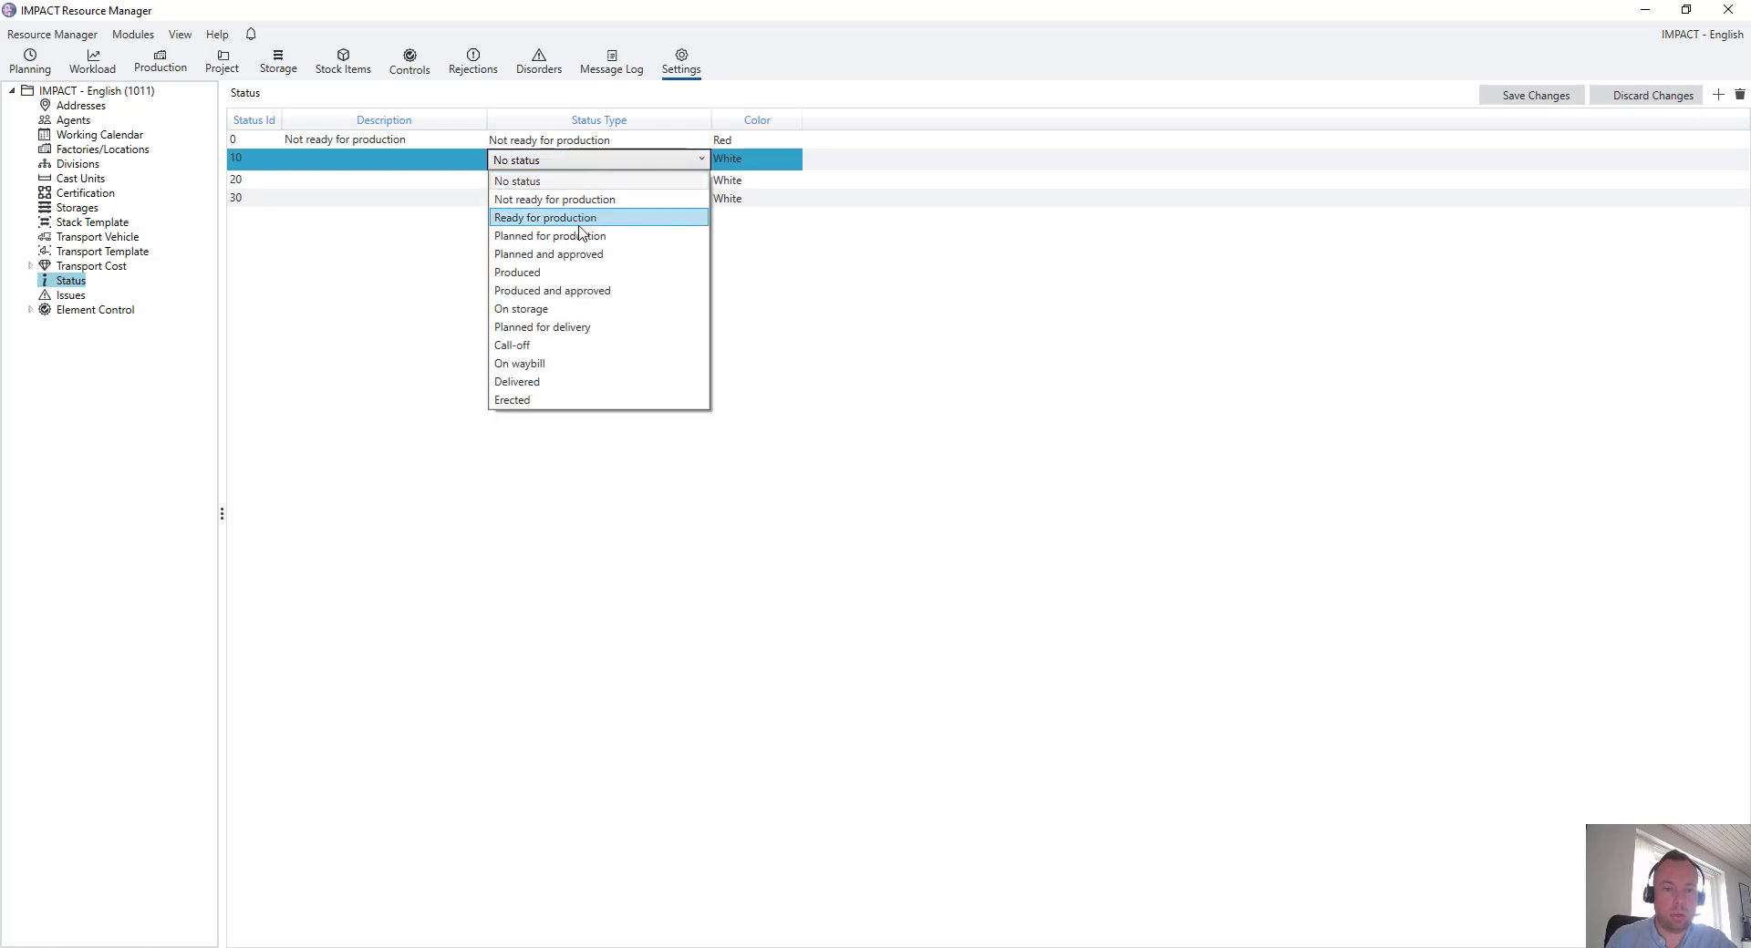
click(575, 218)
click(345, 163)
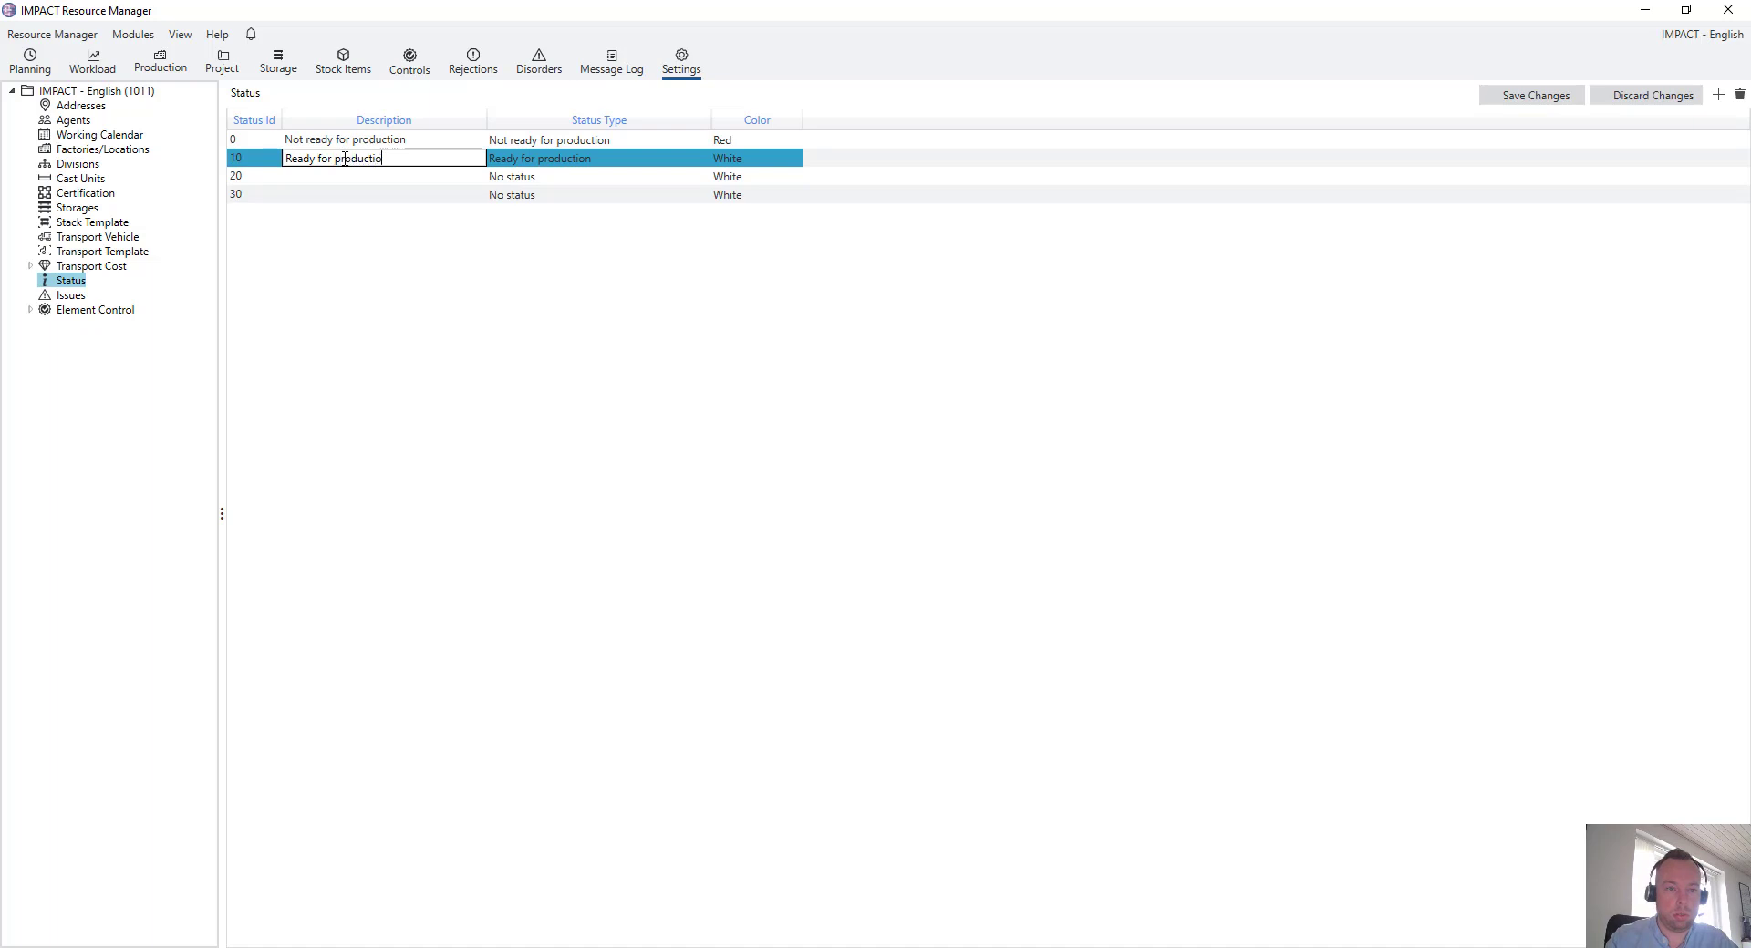
key(Tab)
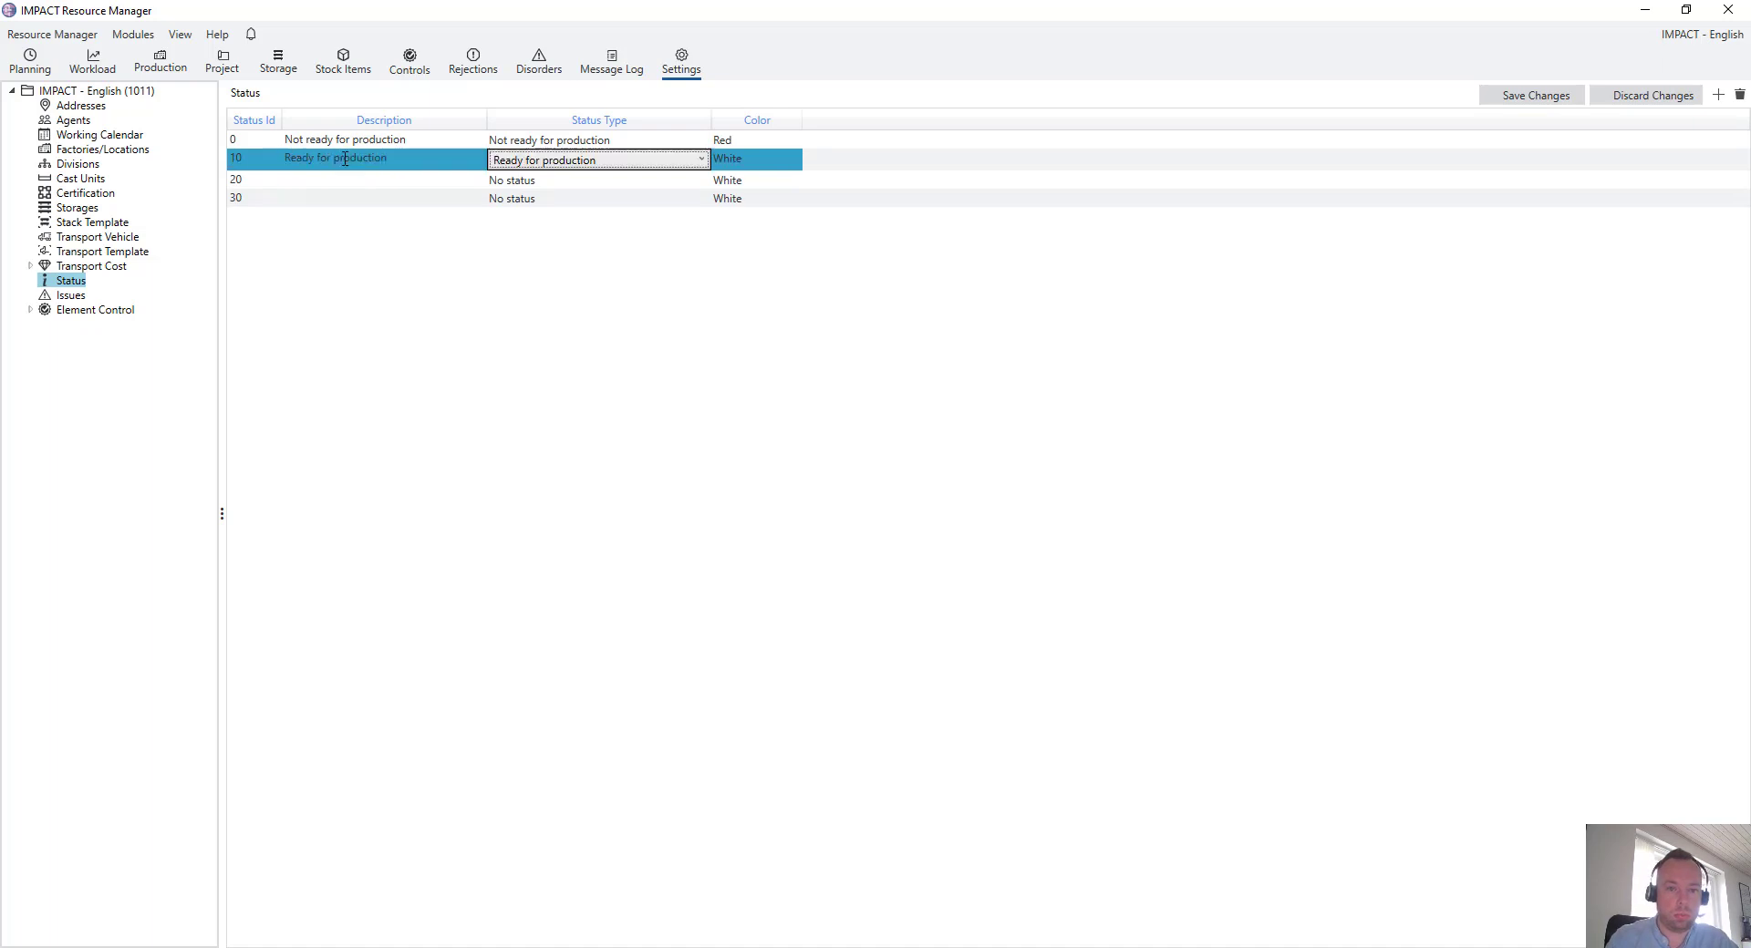
- Set the color of status 10 to Orange
click(778, 163)
click(778, 161)
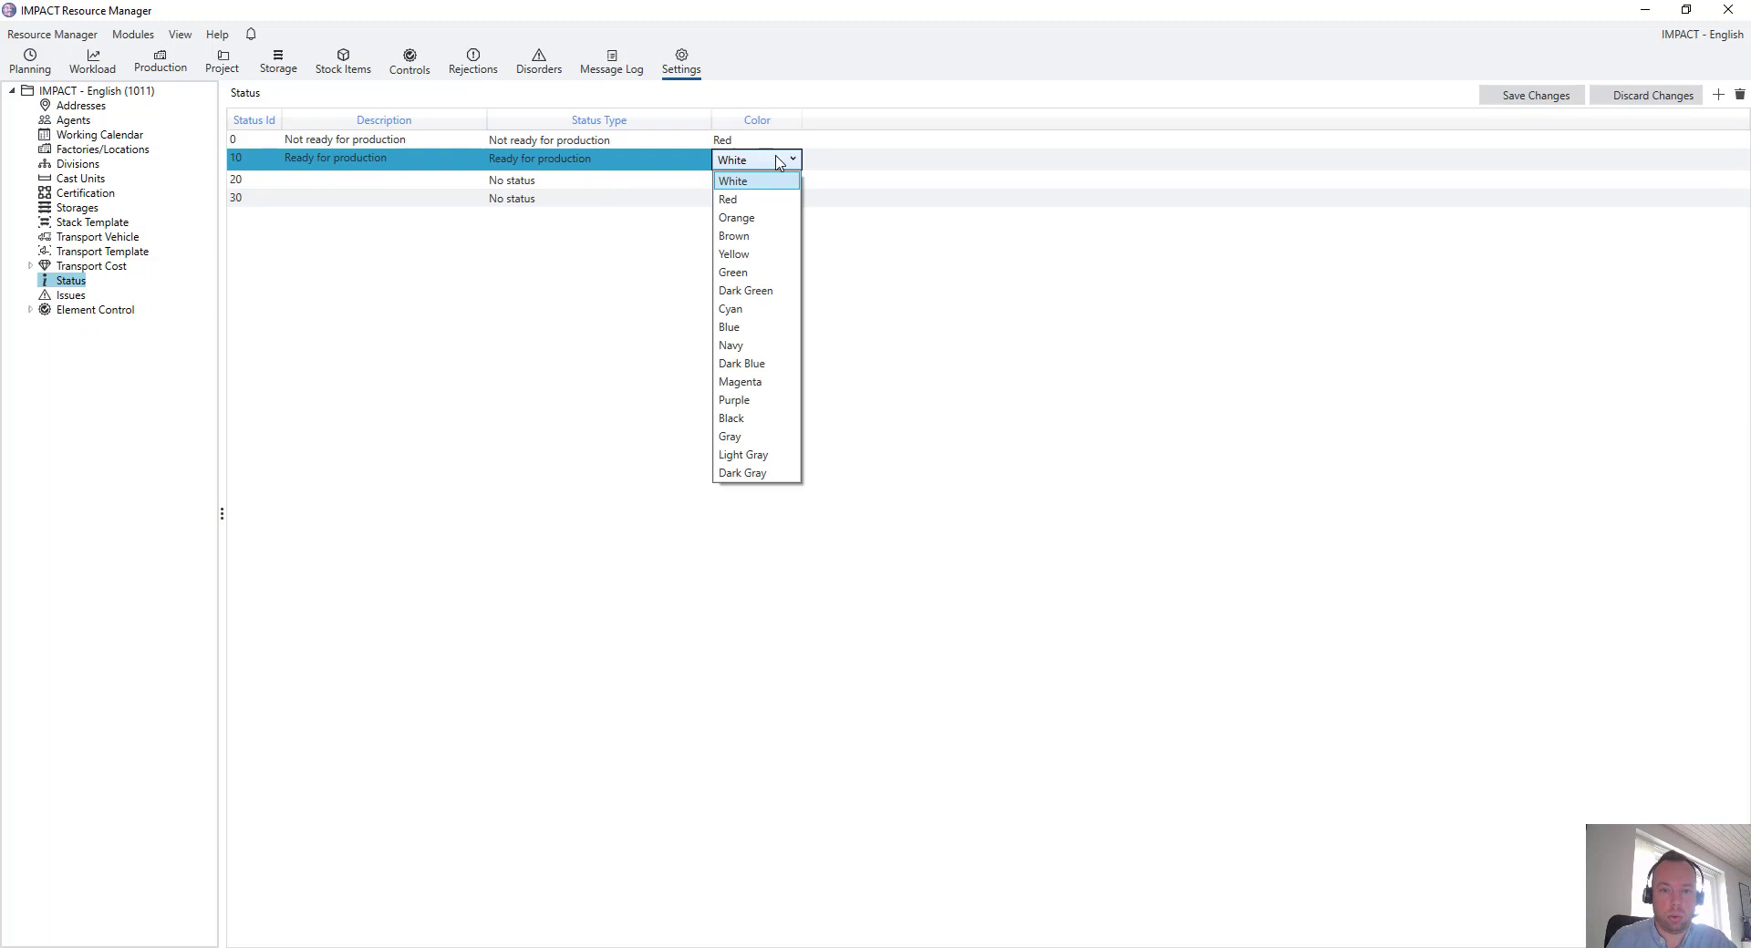
click(762, 219)
- Set status 20 to the type "Planned for production" and the color Brown
click(351, 180)
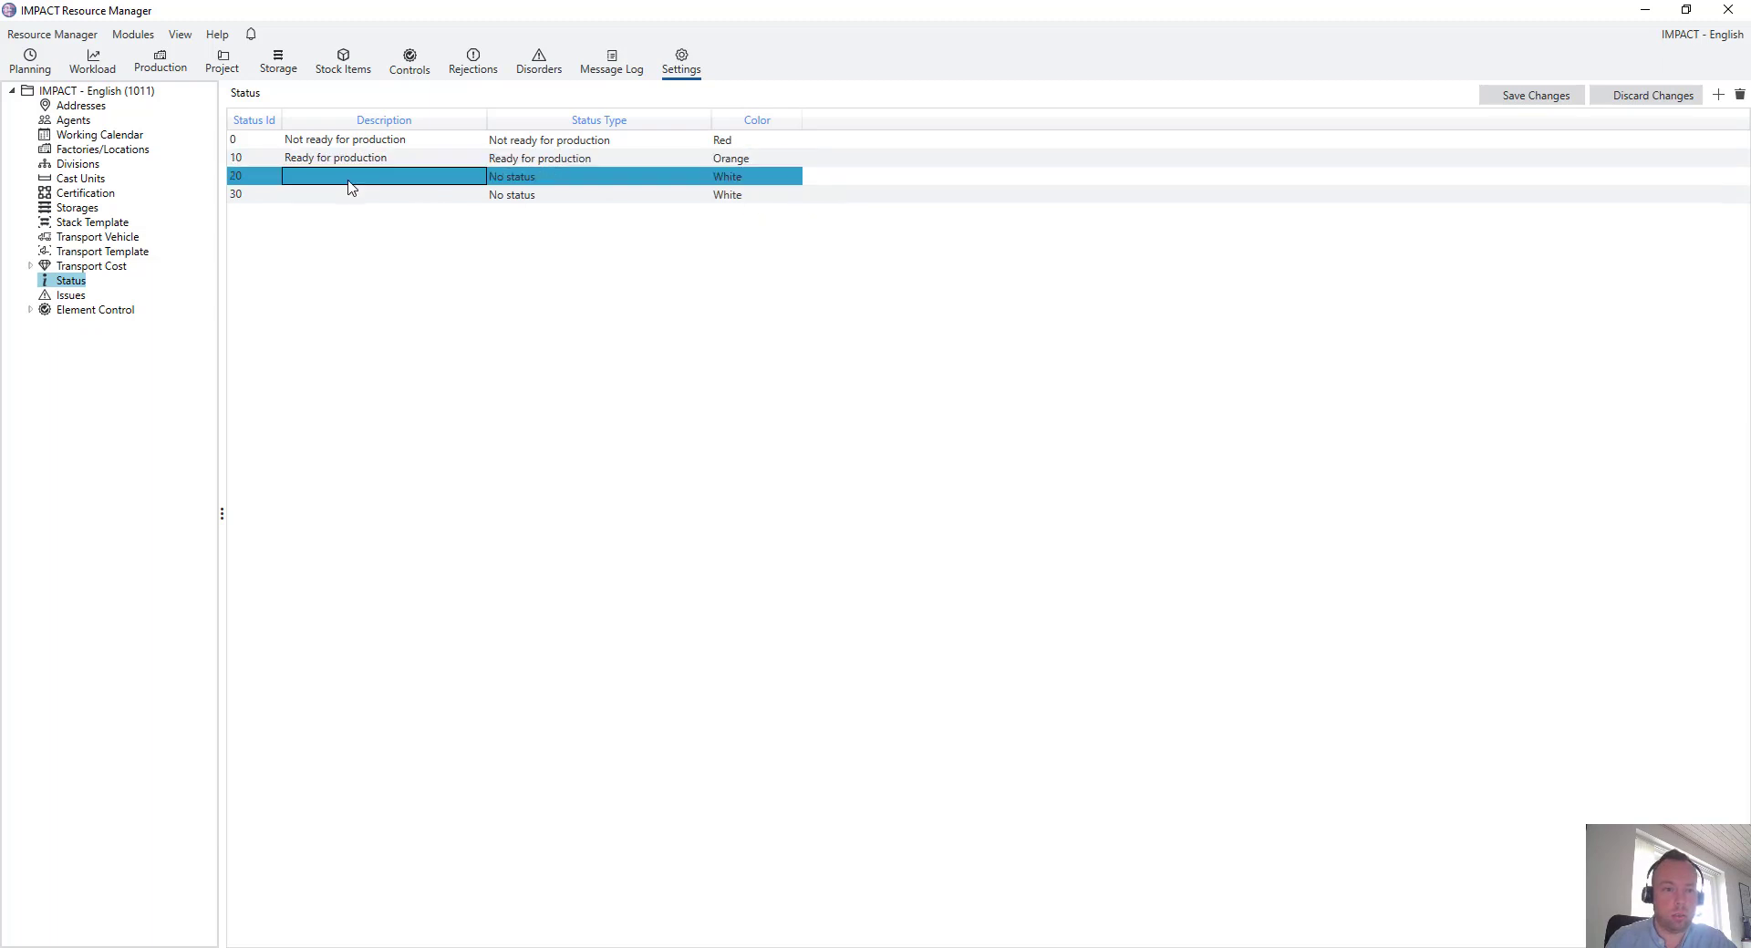
click(493, 179)
click(497, 179)
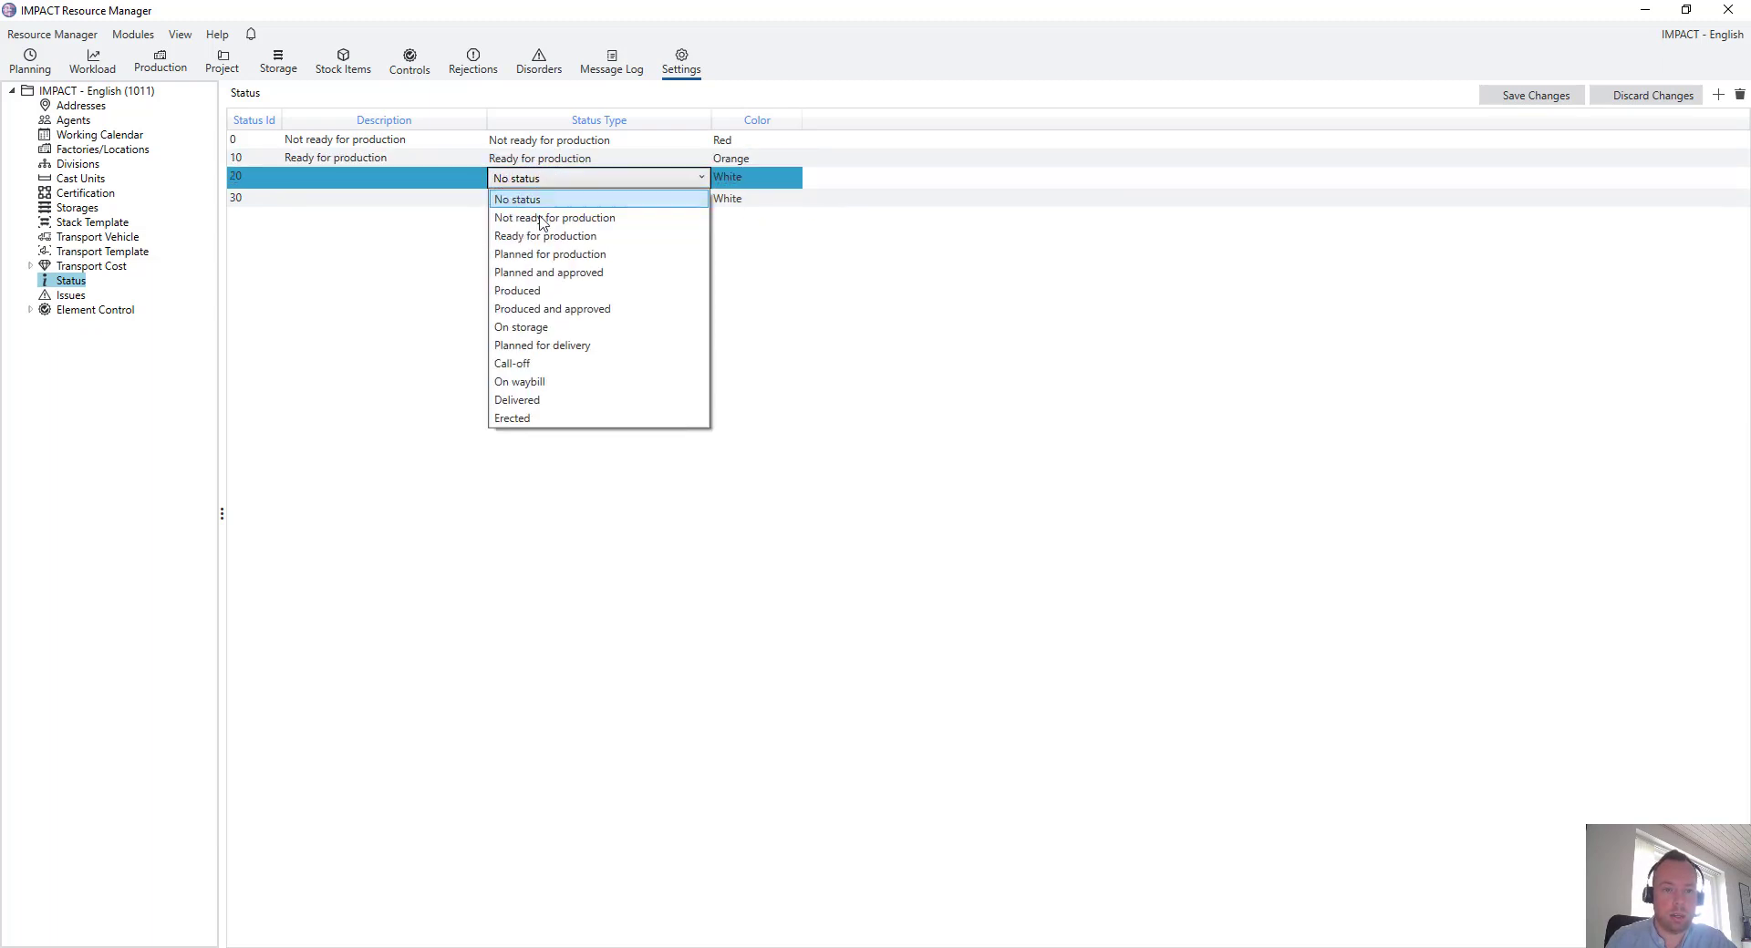
click(576, 261)
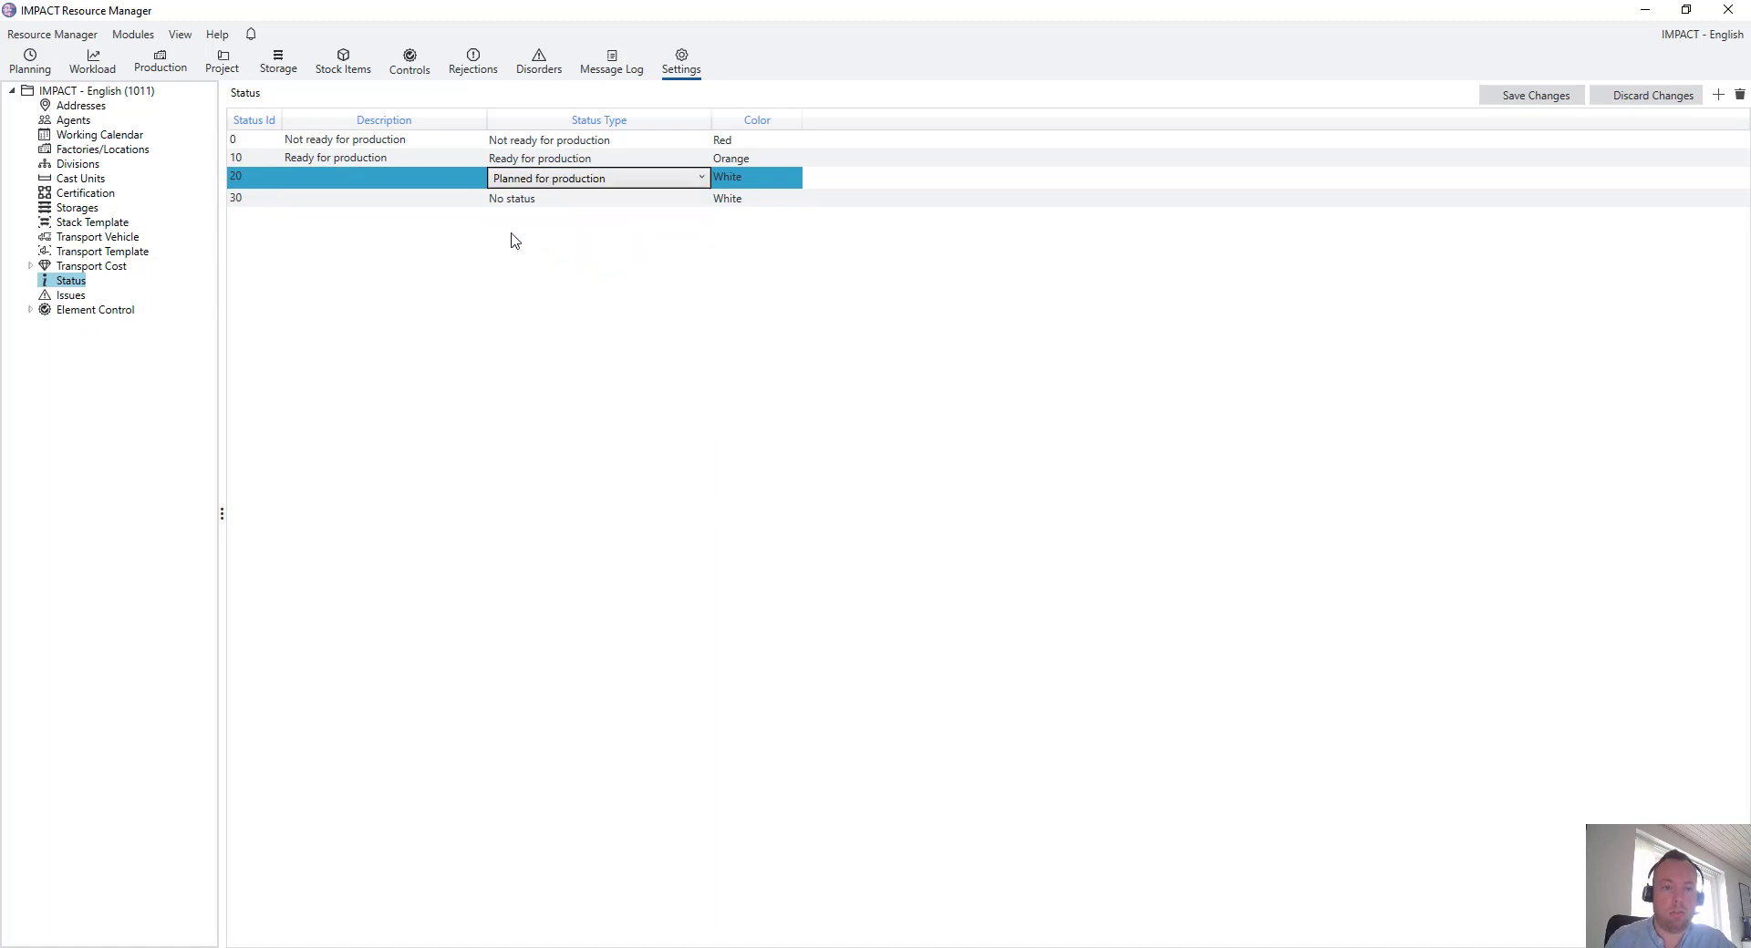
click(744, 184)
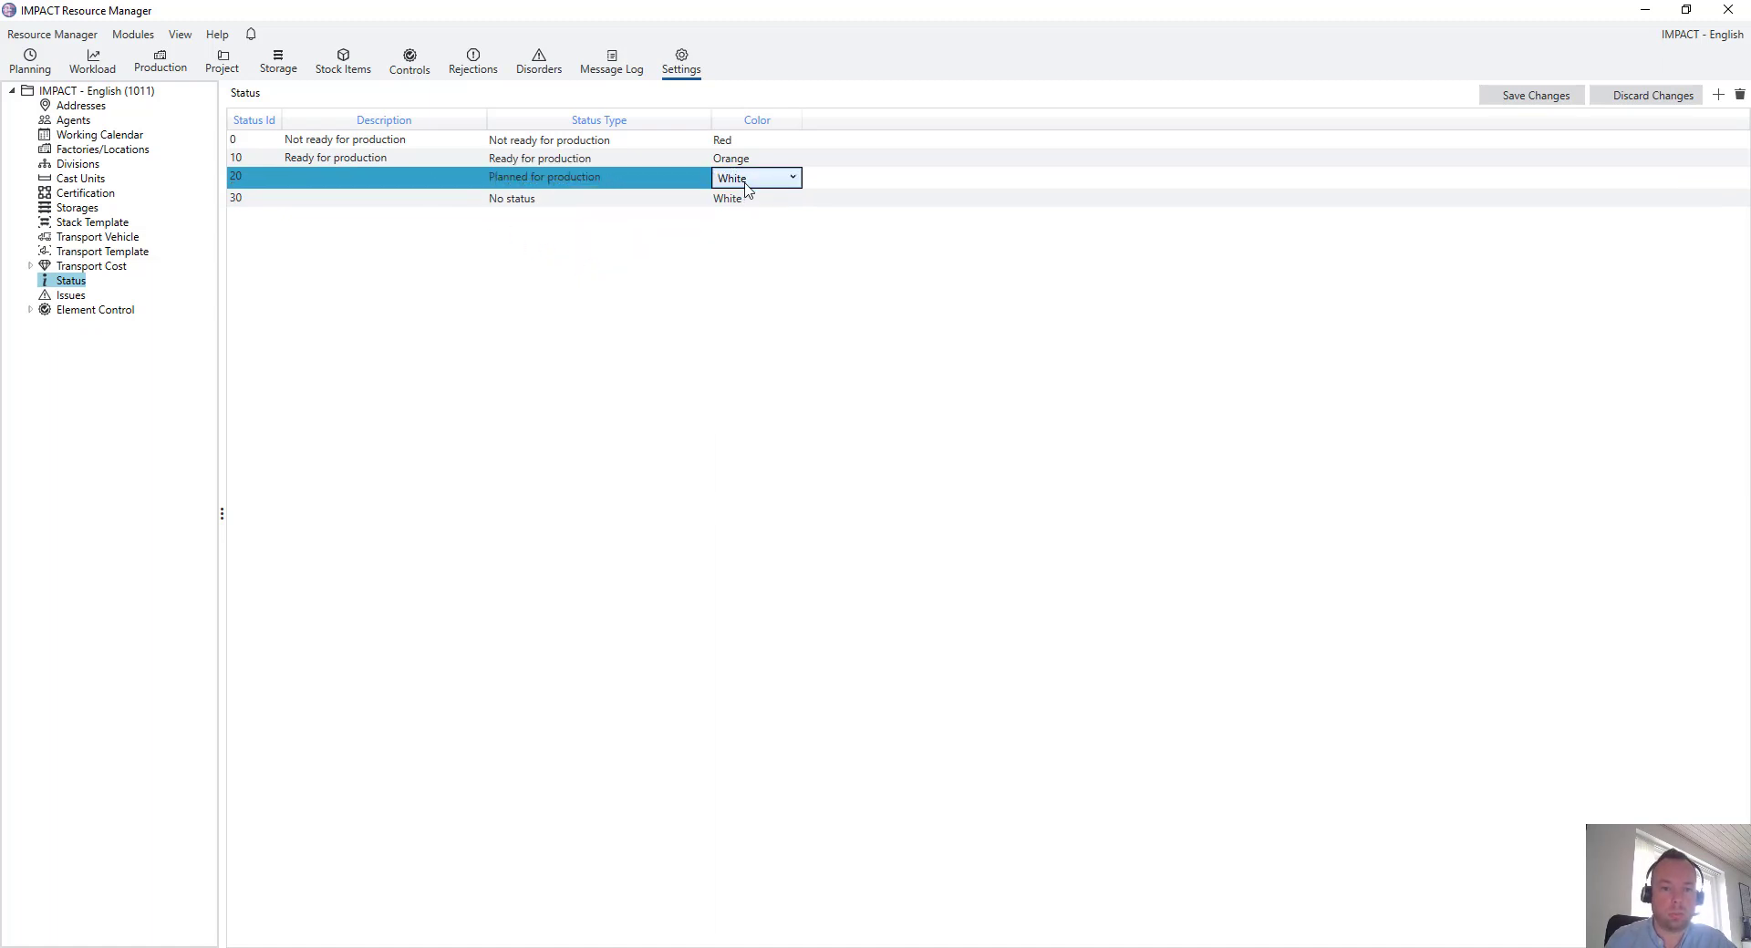
click(752, 185)
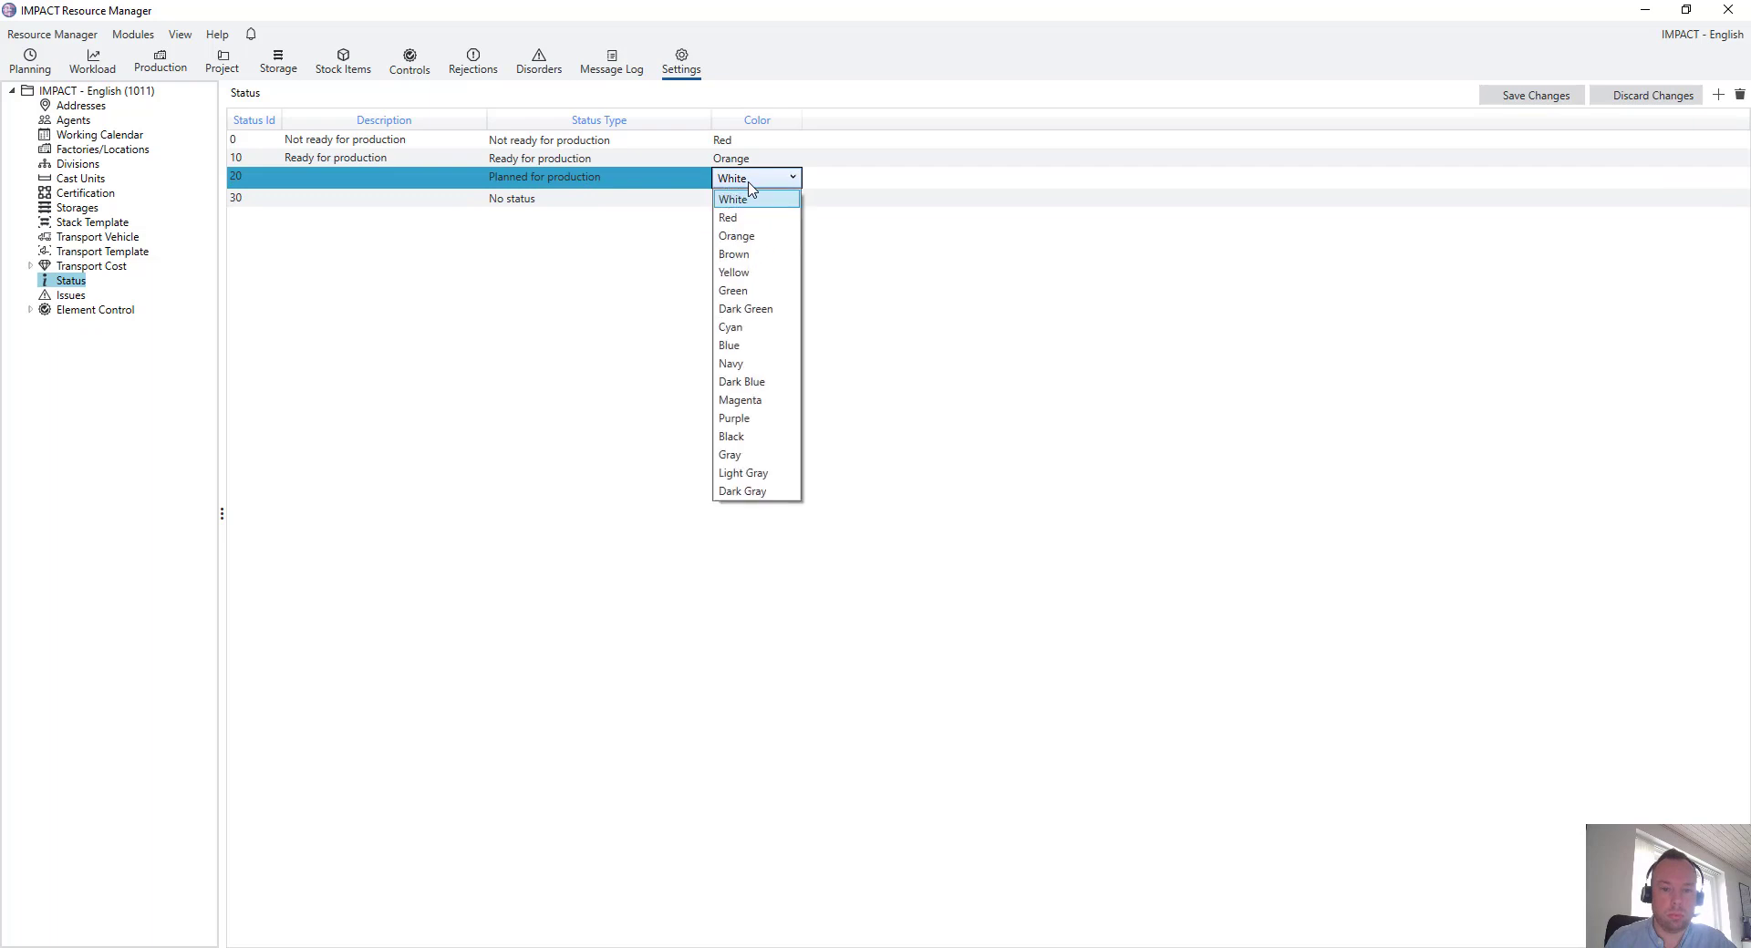
click(760, 254)
- Enter "Planned for production" as the description of status 20
click(326, 181)
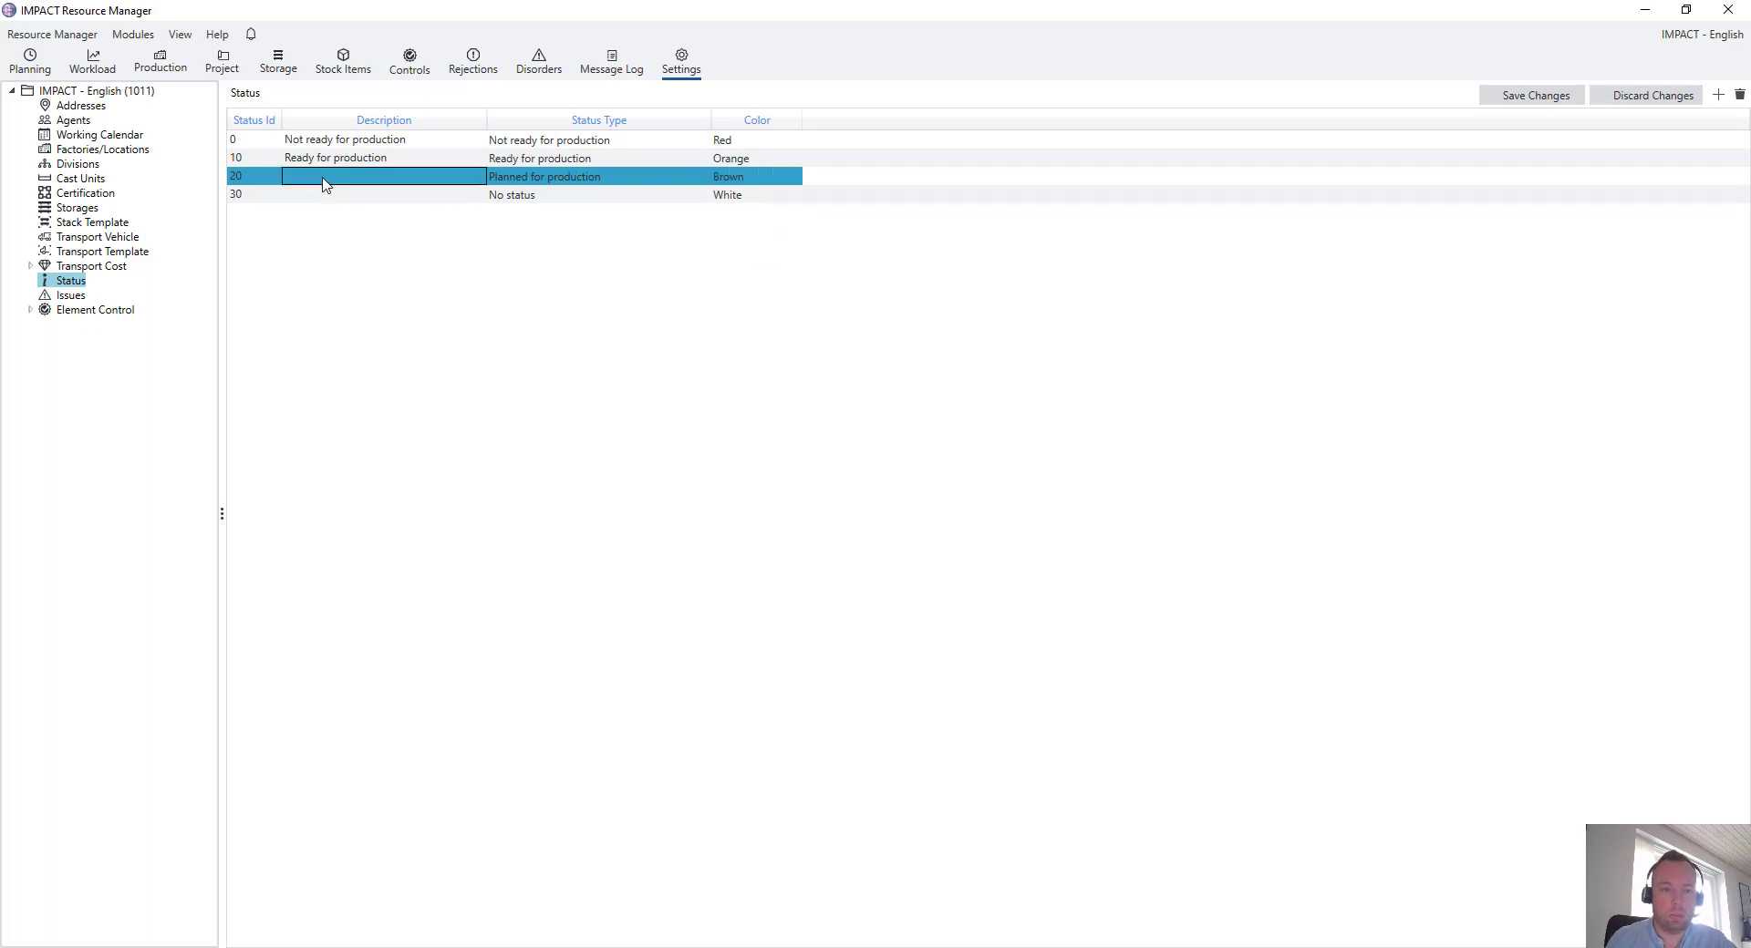
click(324, 179)
text(Plan)
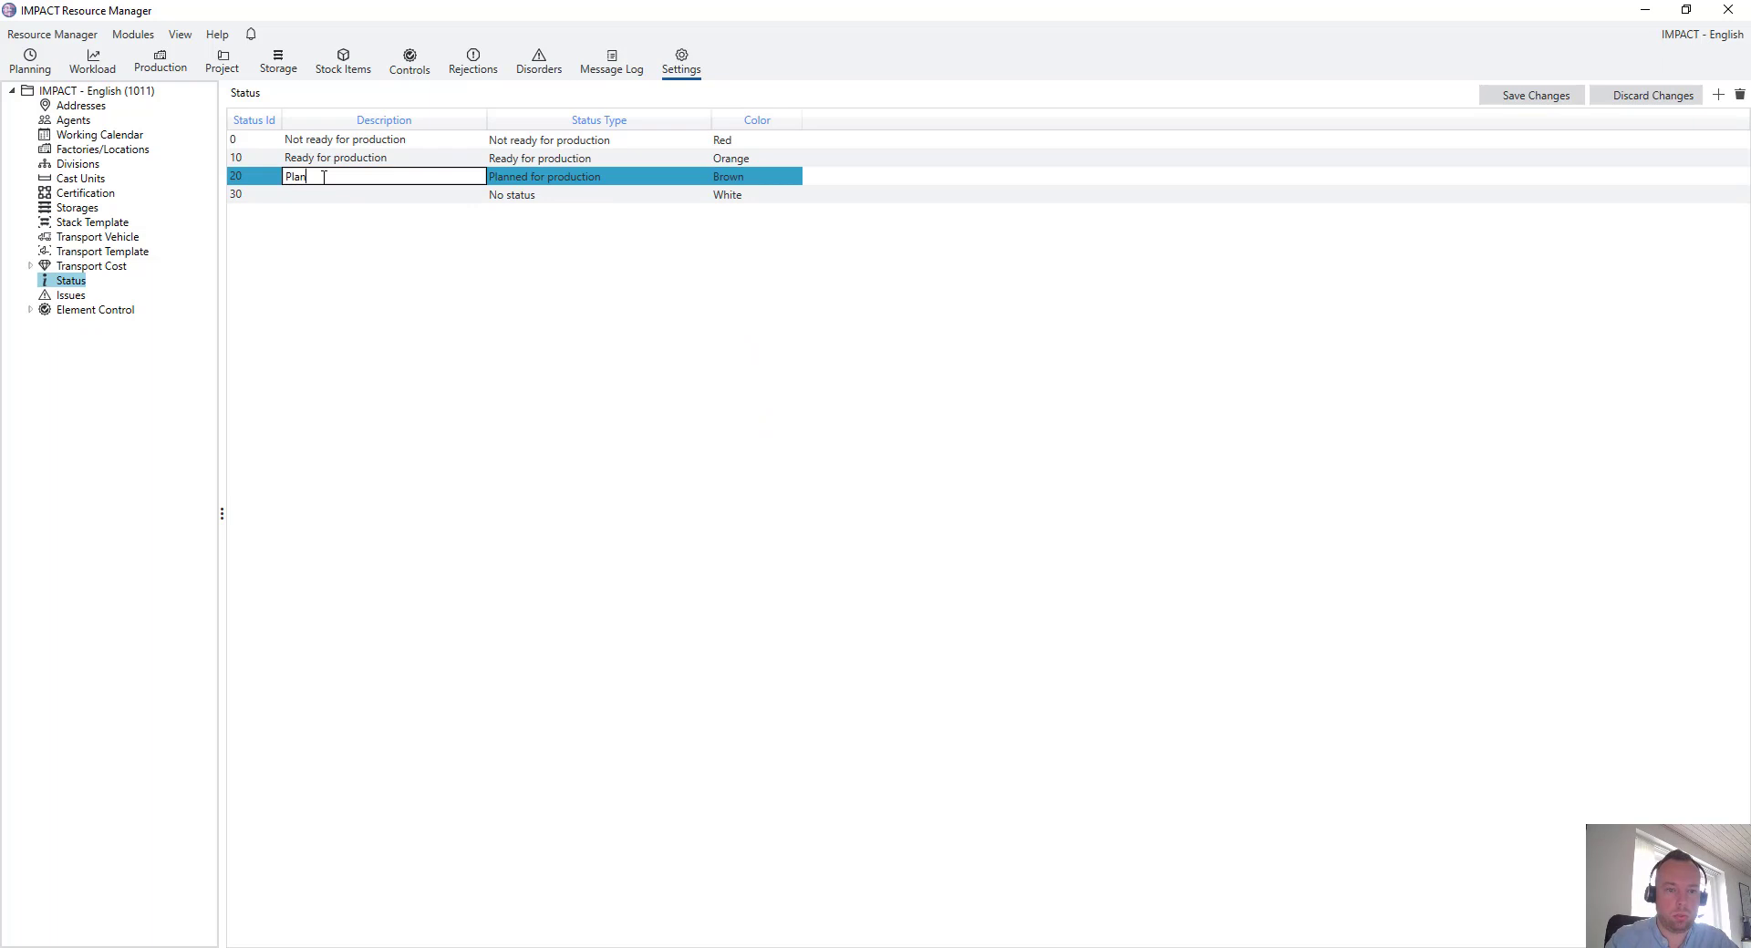
text(ned for pro)
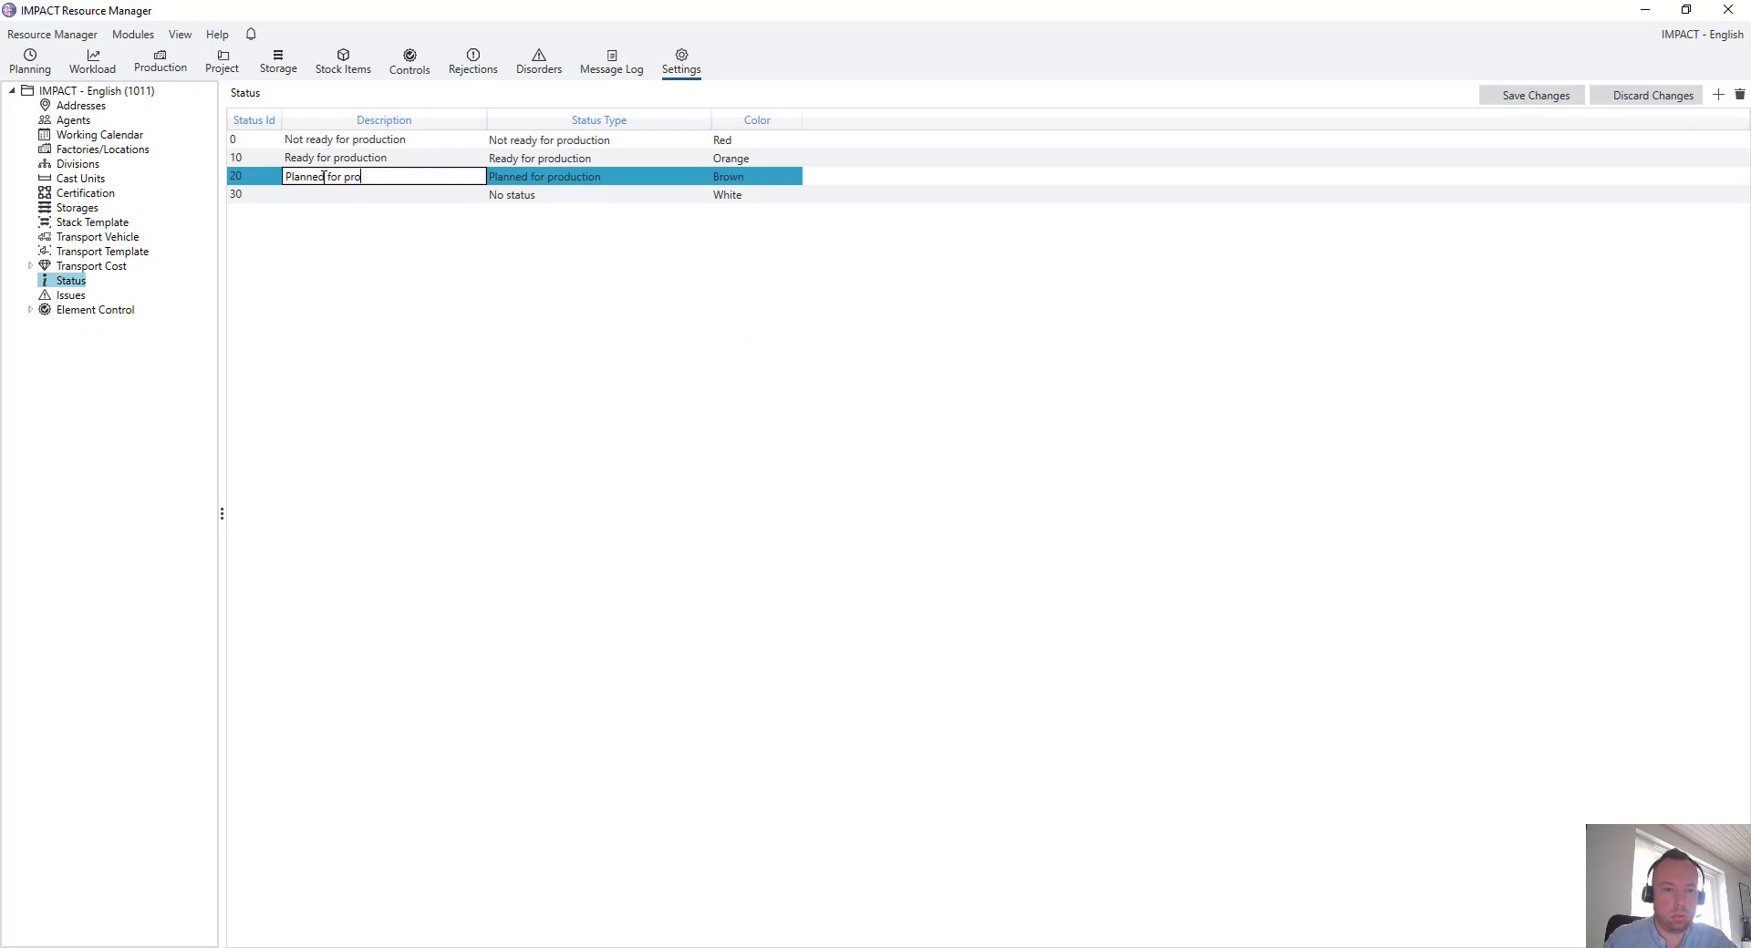
text(duction)
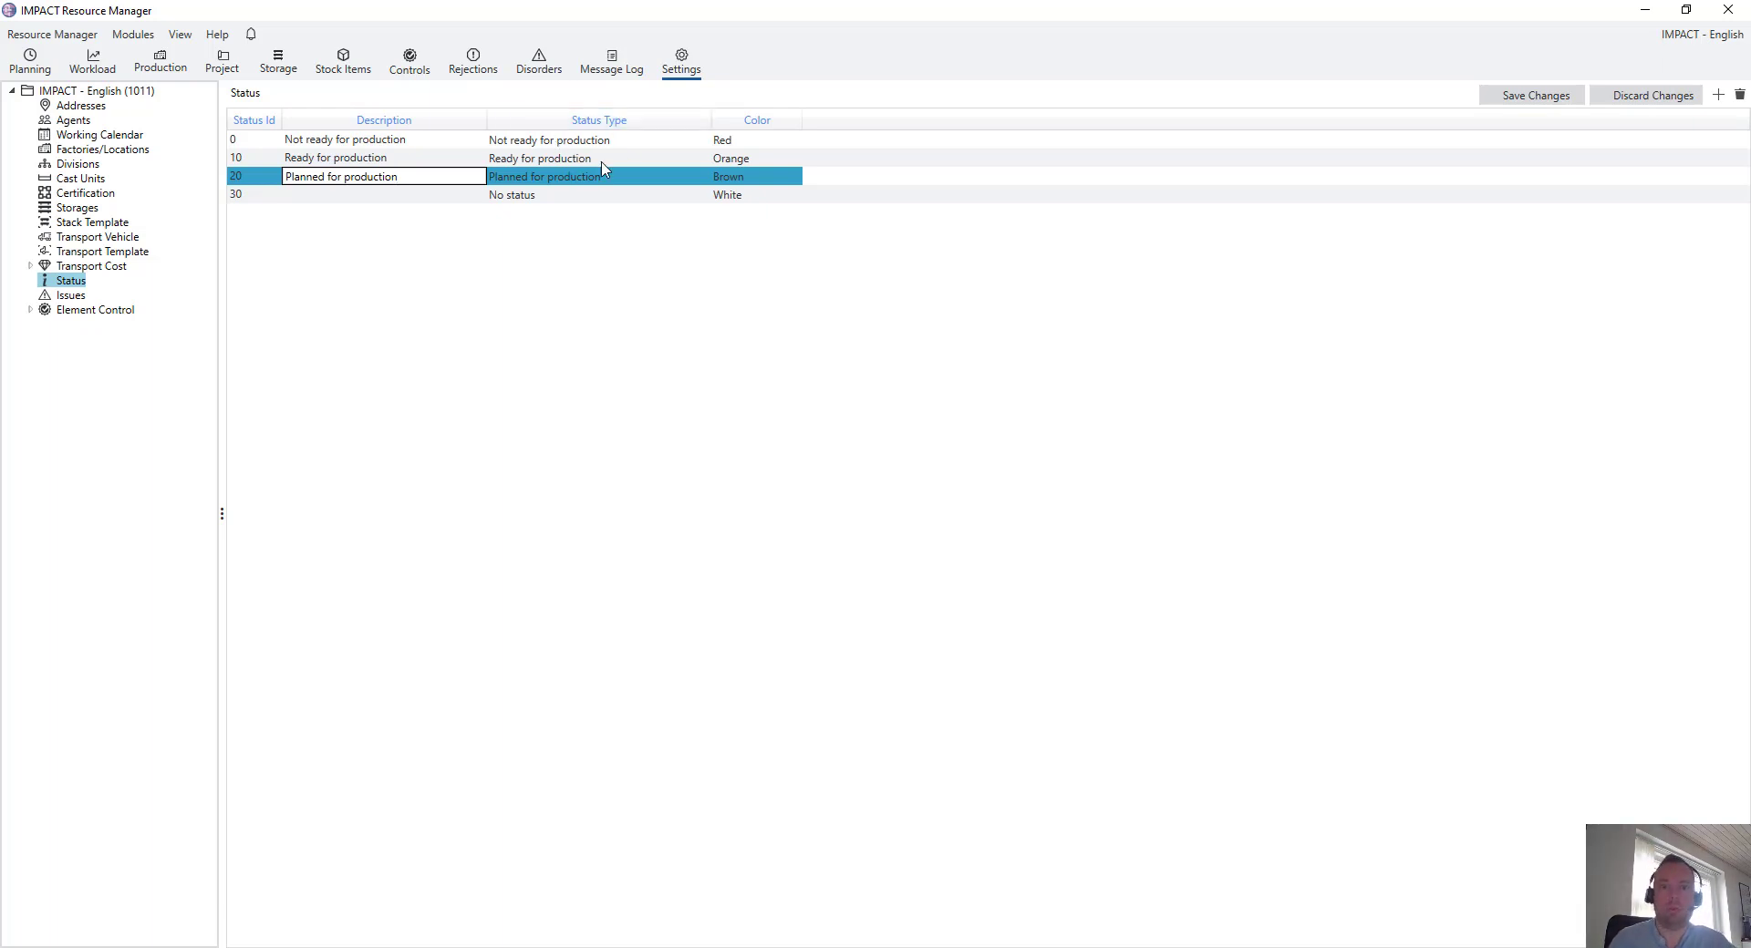
- Give status 30 the type "Produced" and the description "Produced"
click(415, 194)
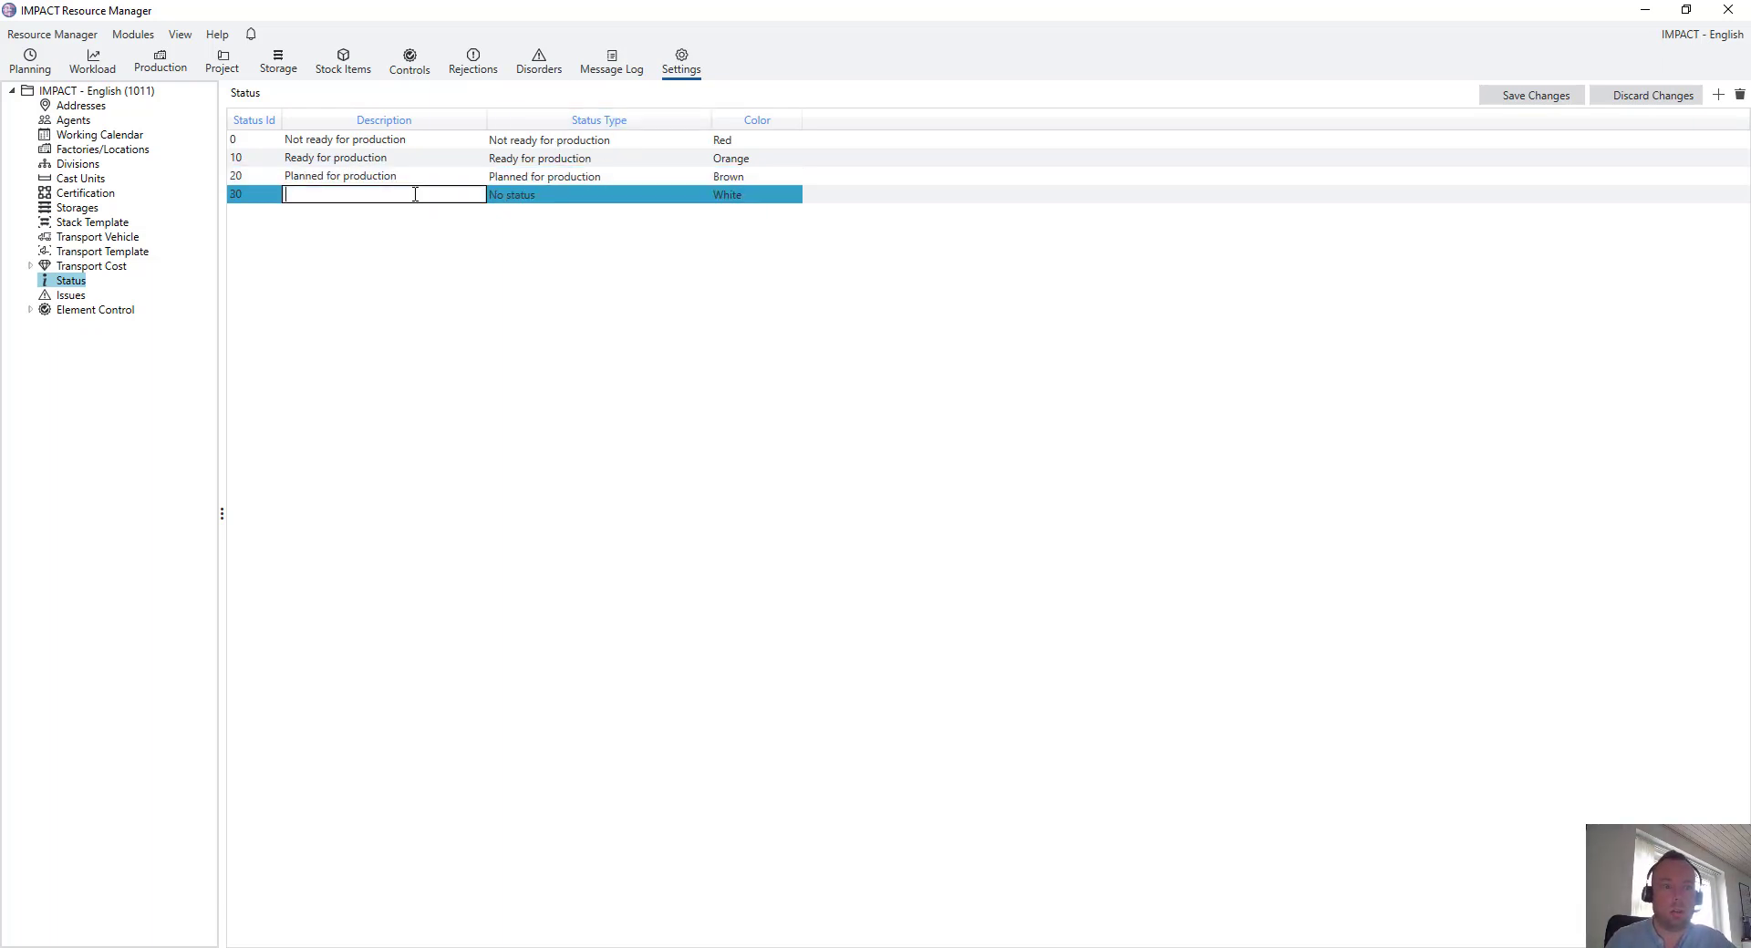
click(628, 201)
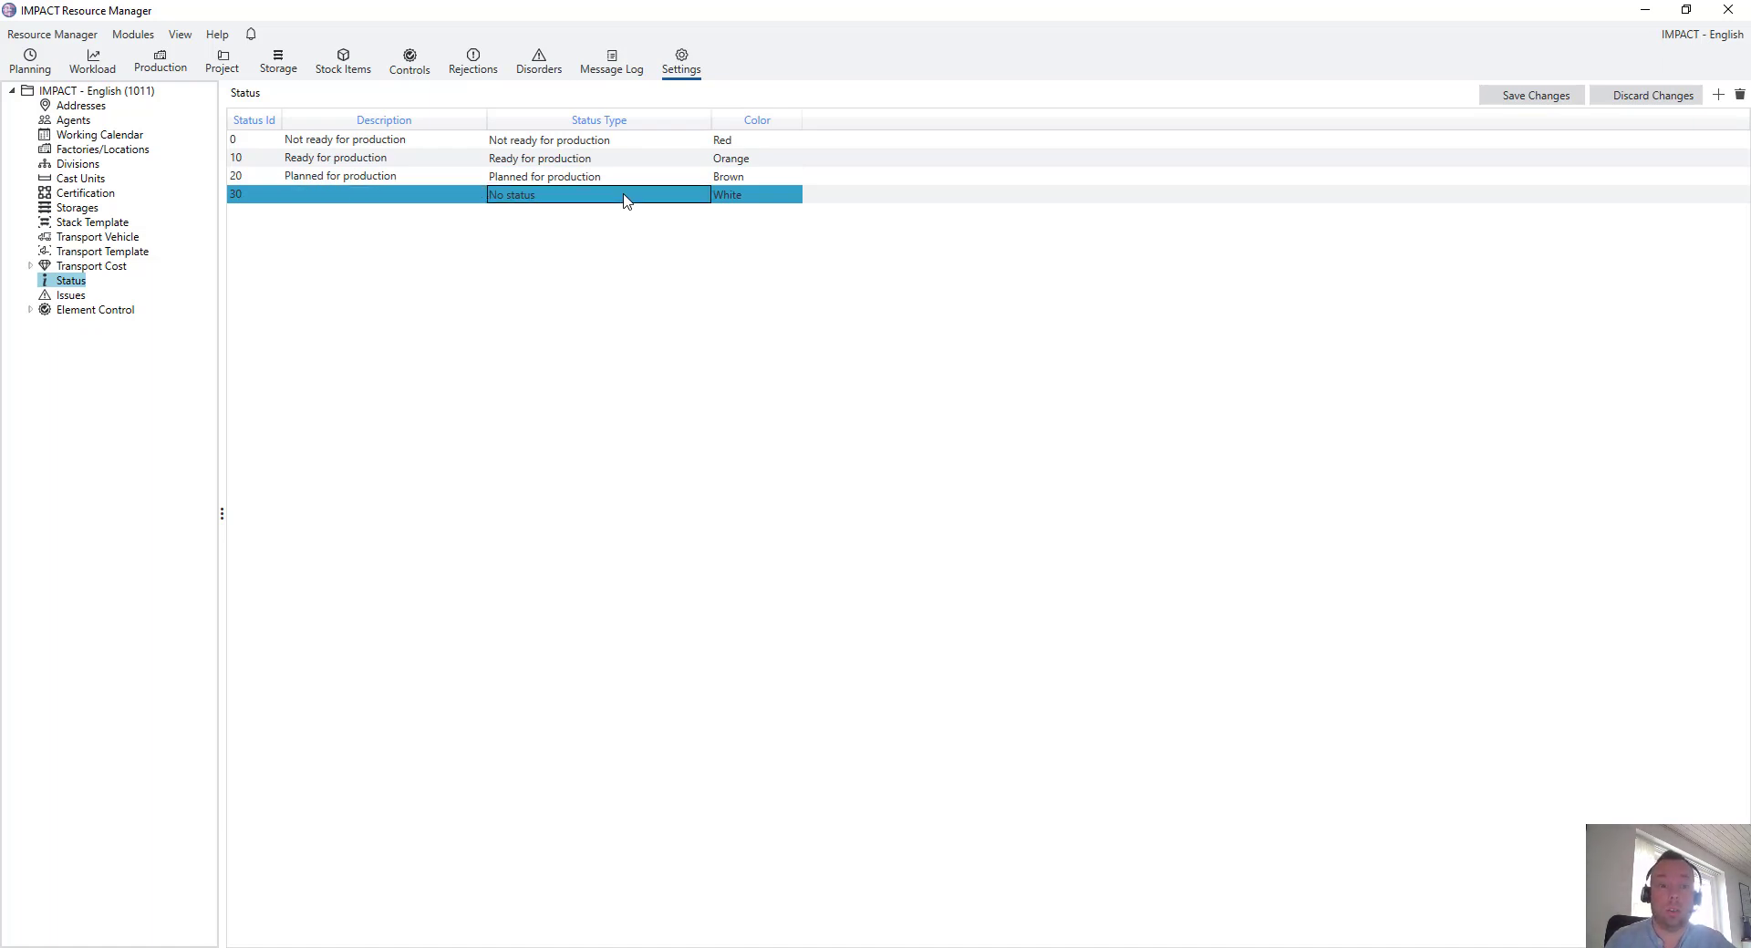
click(627, 200)
click(628, 200)
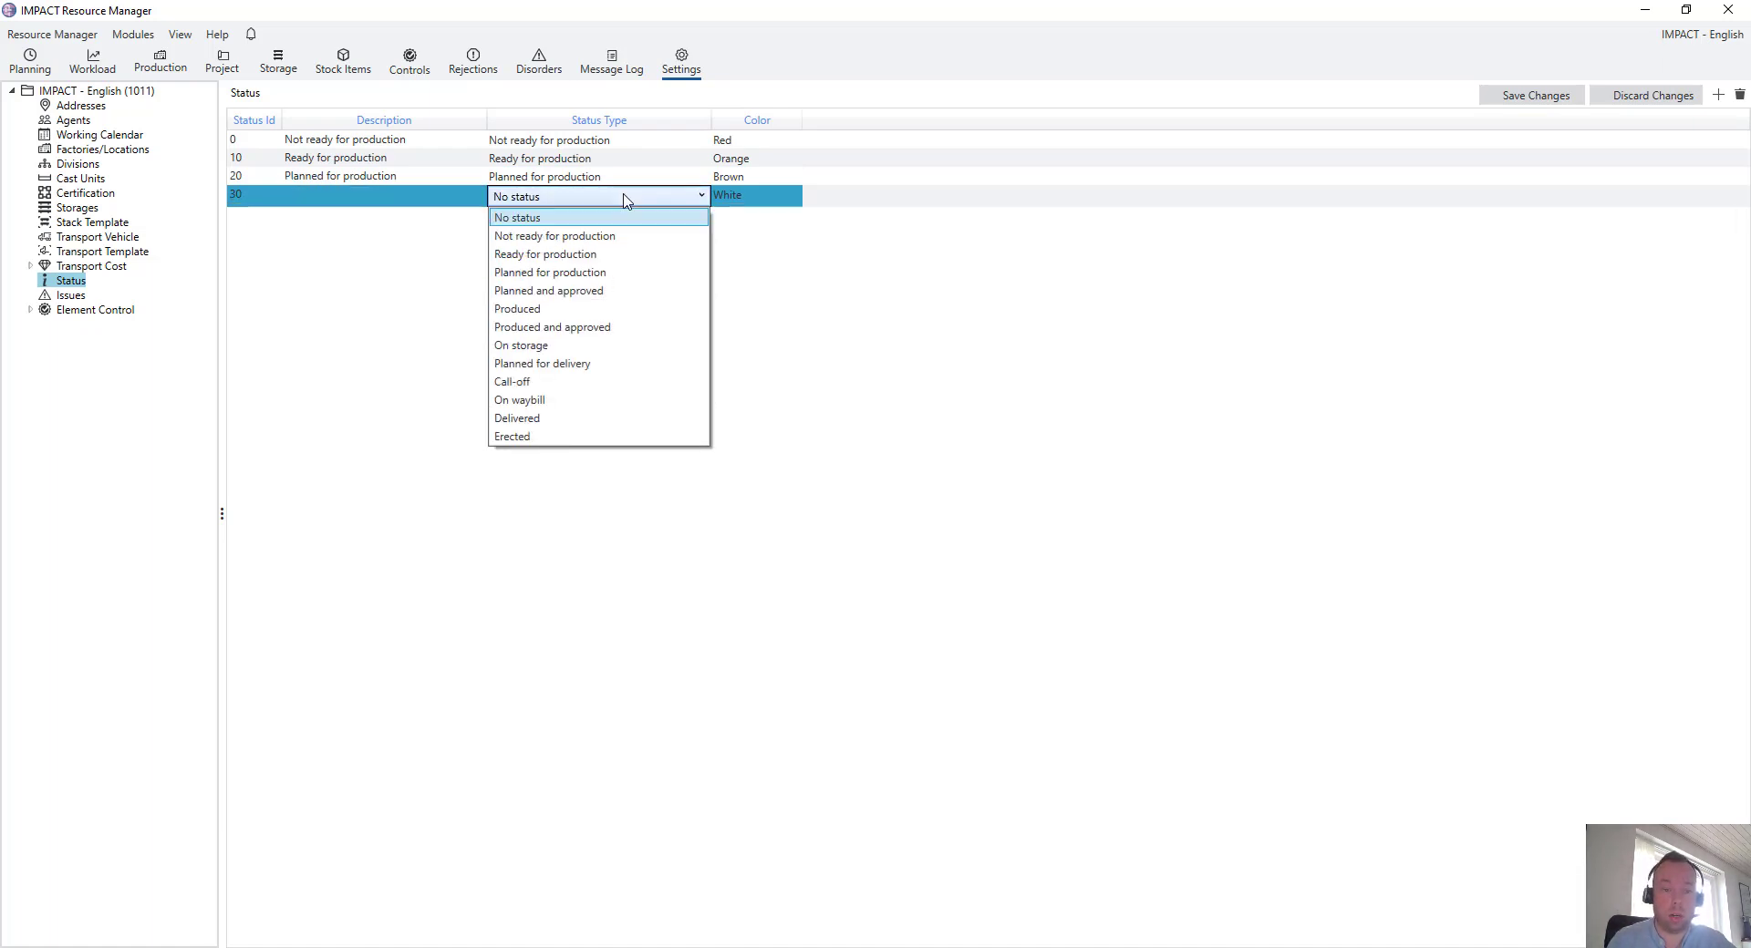
click(627, 201)
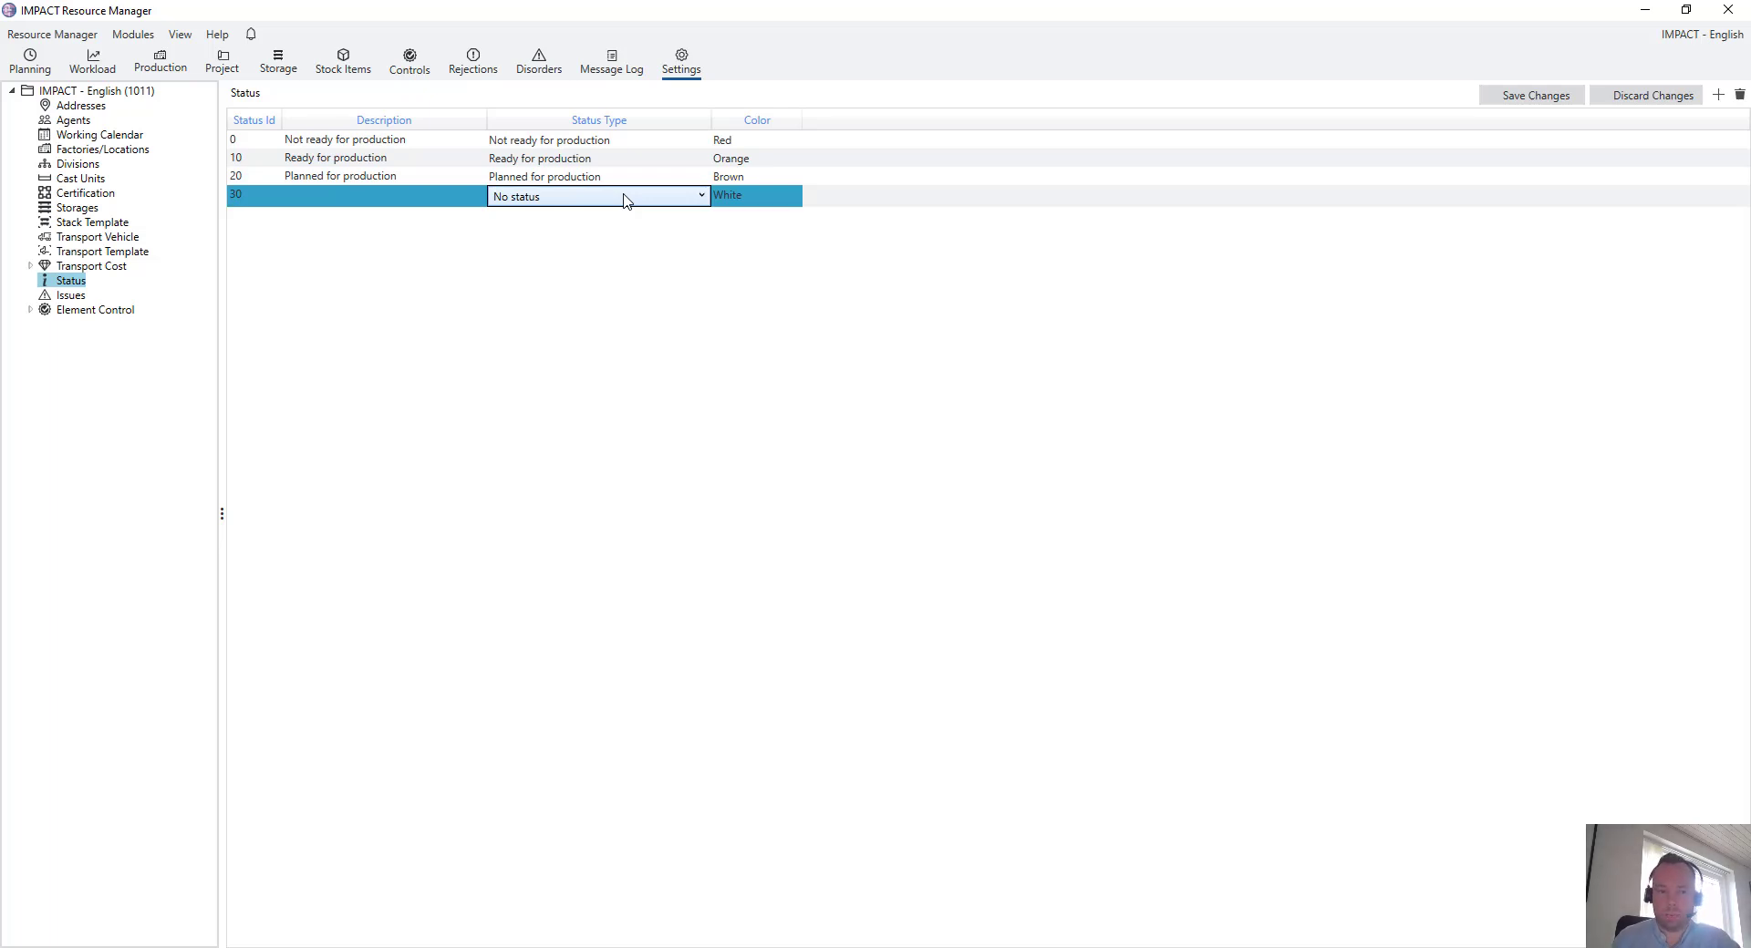
click(626, 201)
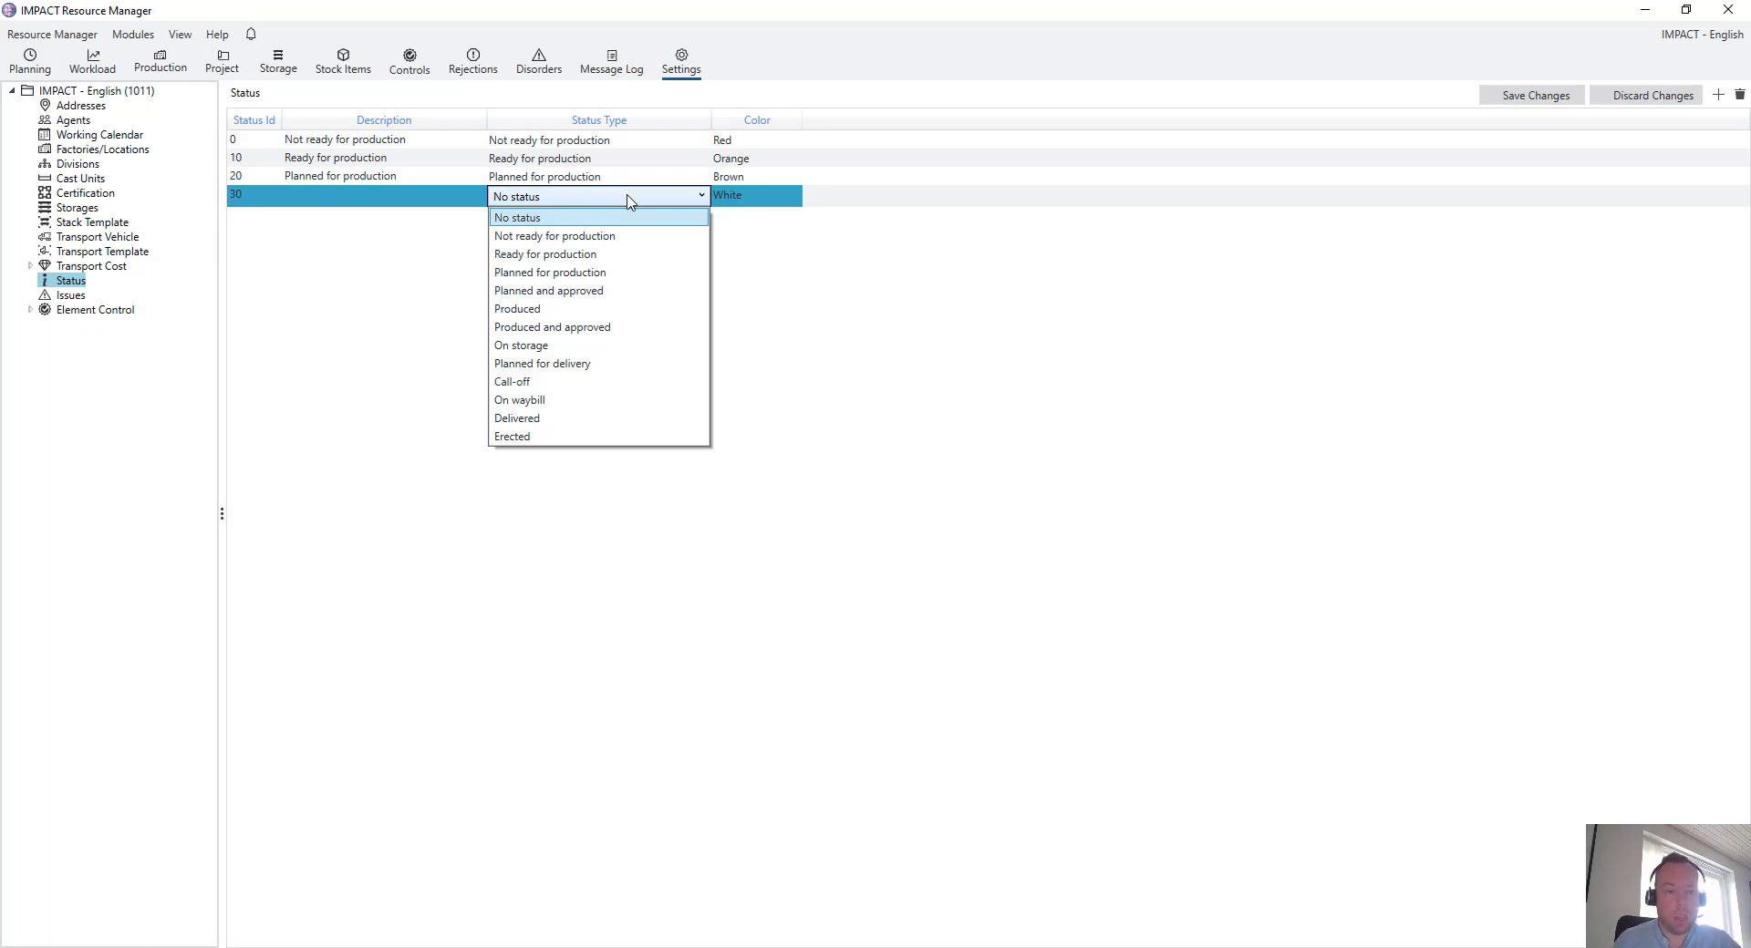
click(618, 310)
click(370, 197)
click(369, 198)
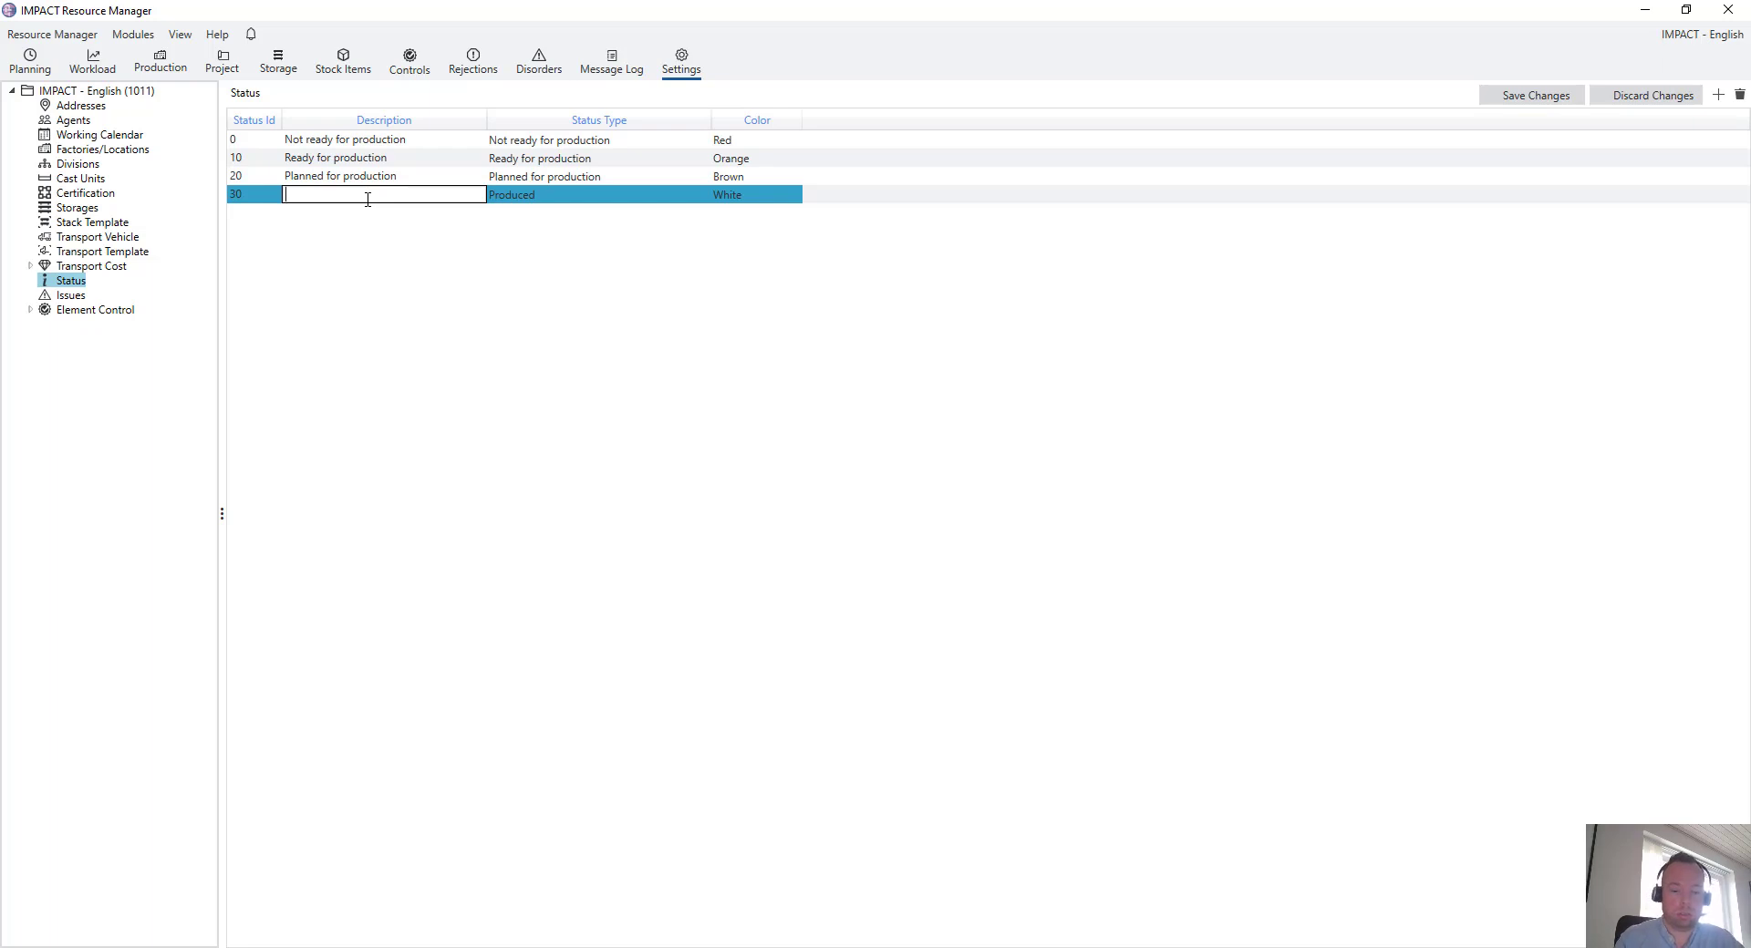
text(Produced)
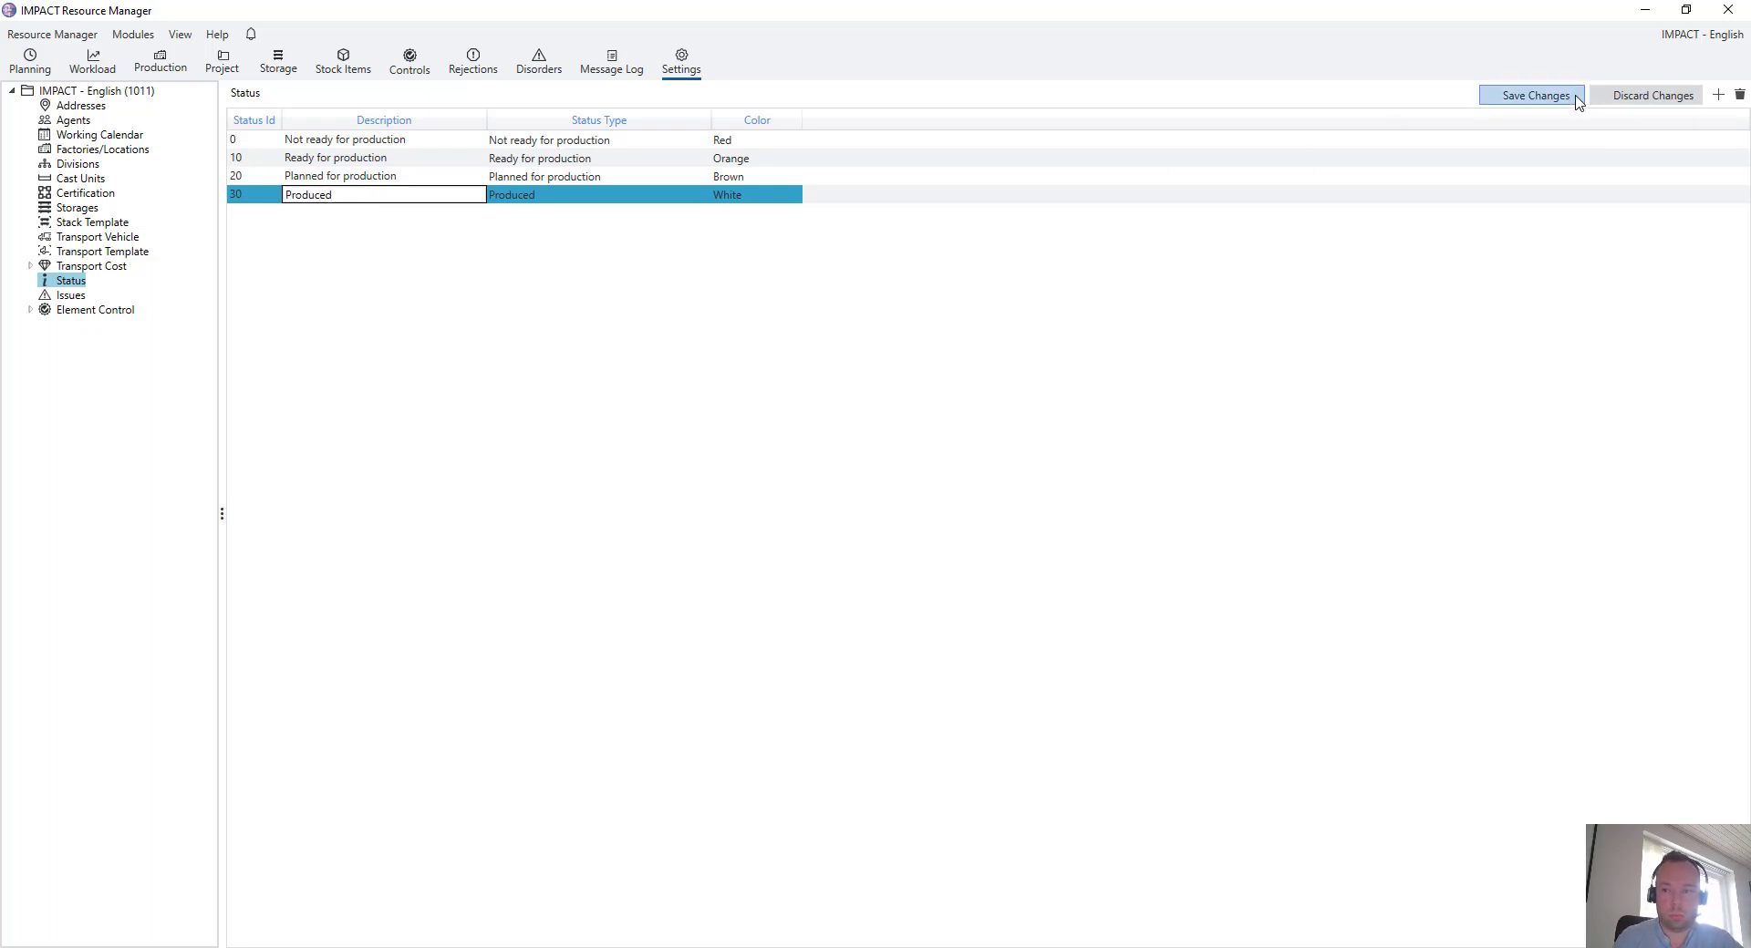
- Add a new status with ID 40 and the description "Produced and approved"
click(1718, 94)
click(257, 213)
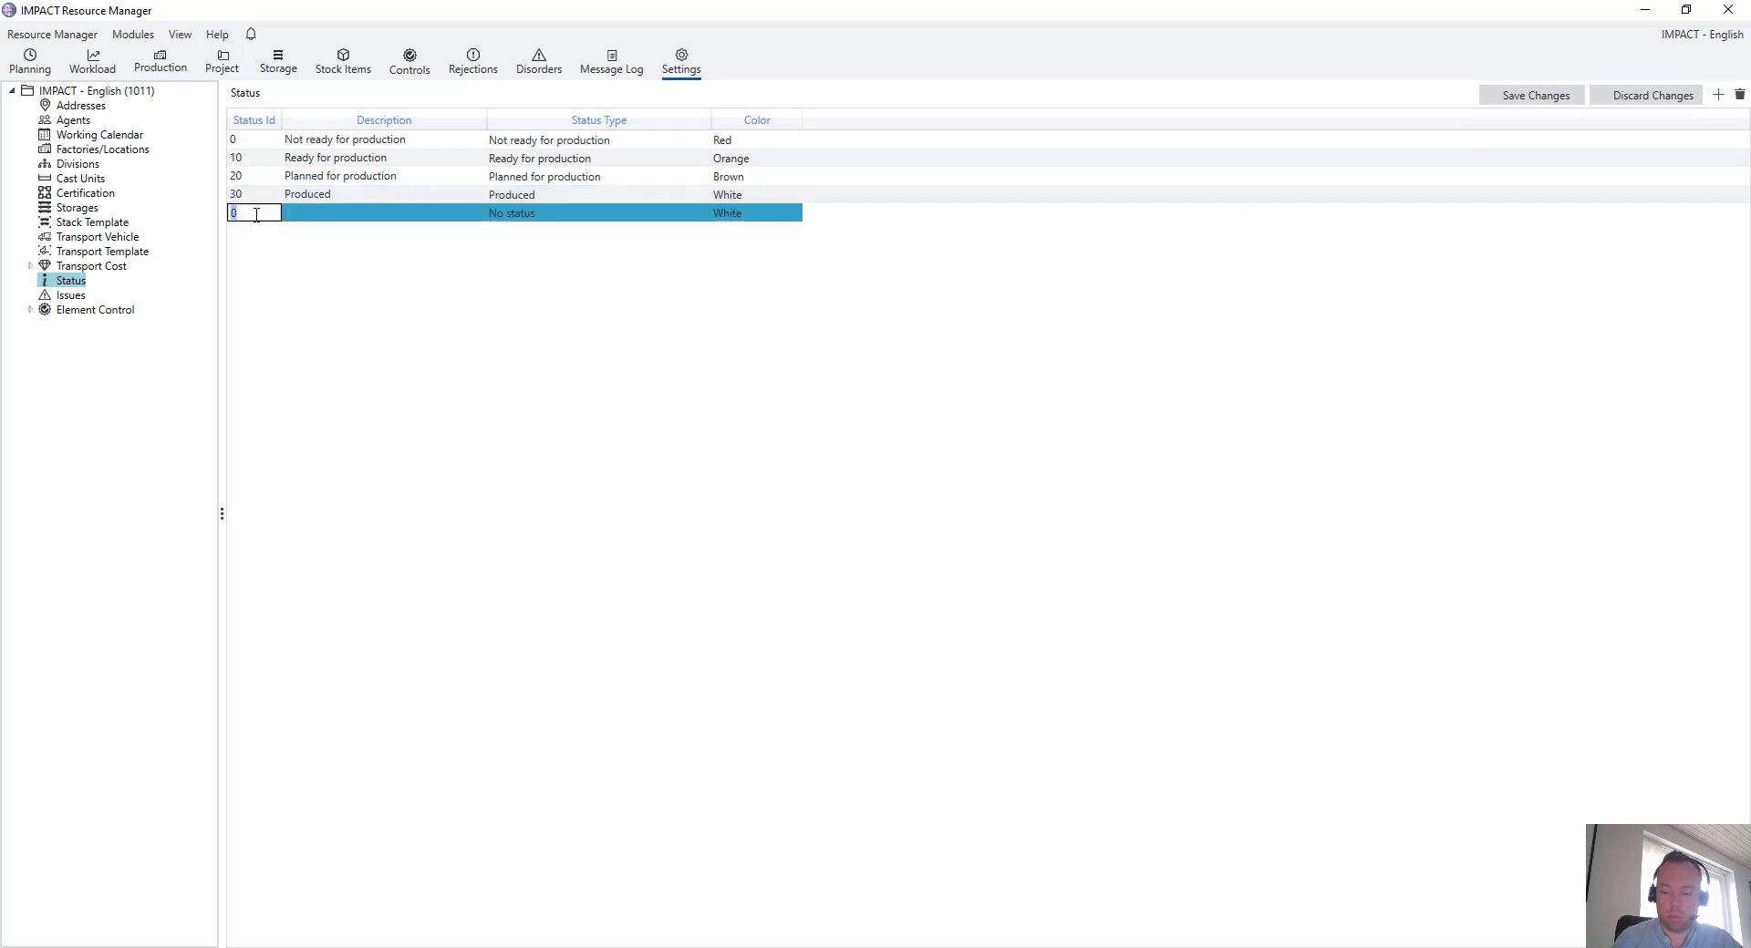
text(40)
key(Tab)
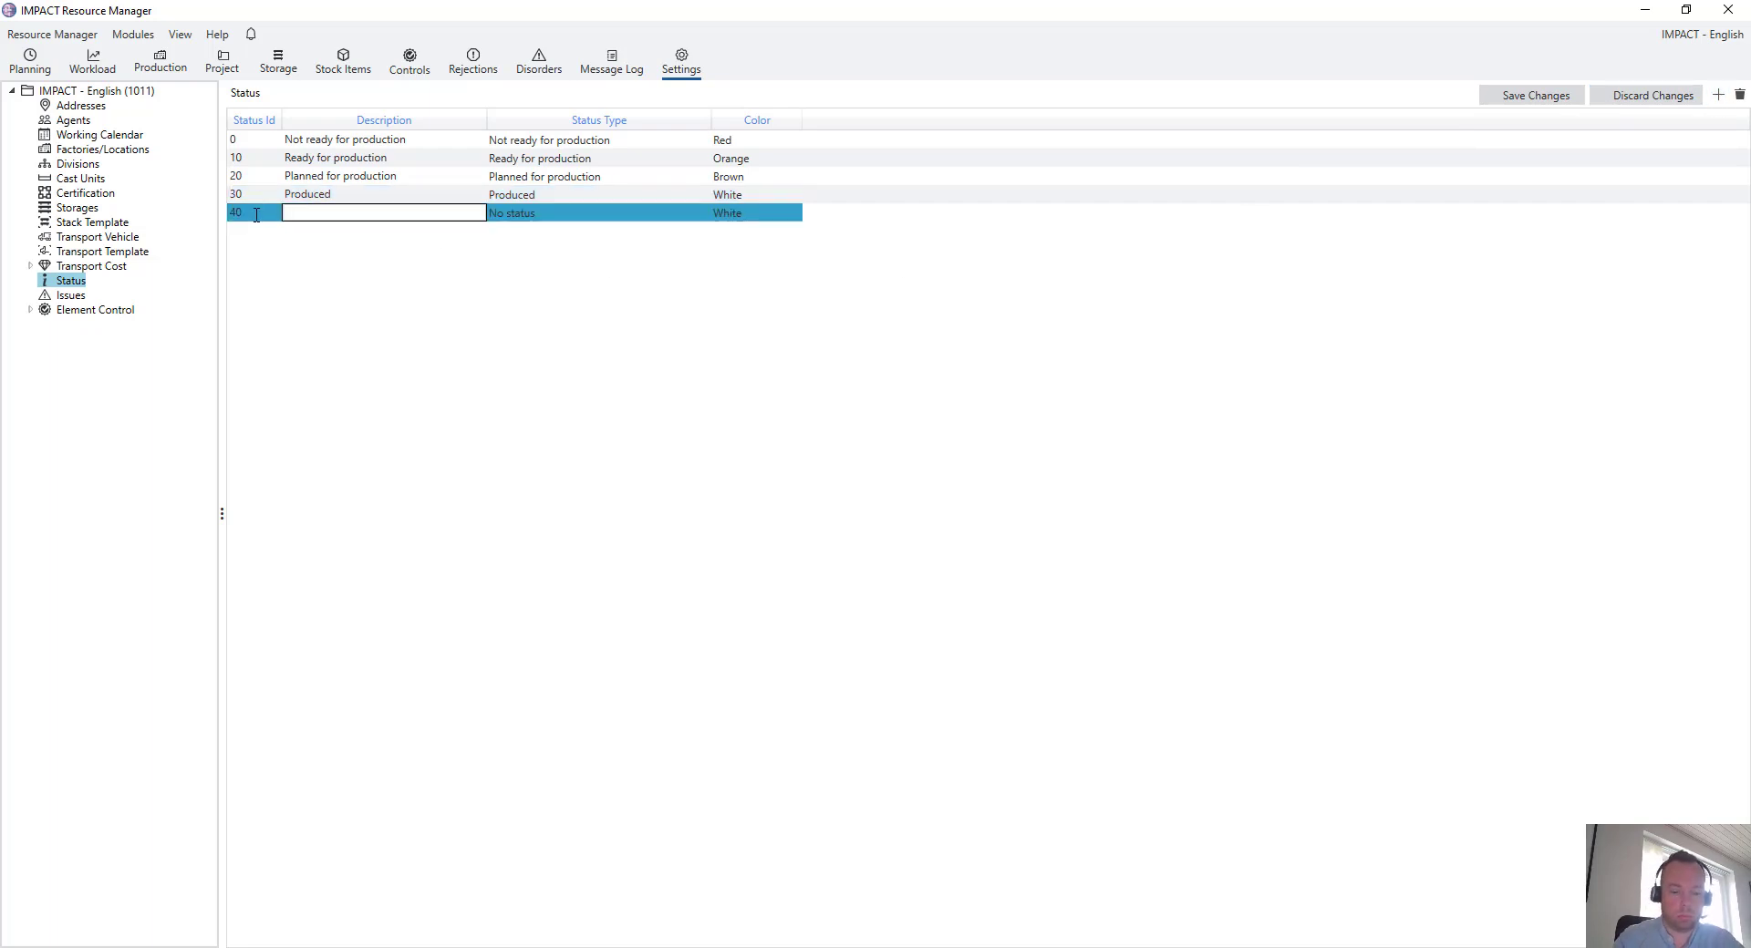
text(Pooduced and approved)
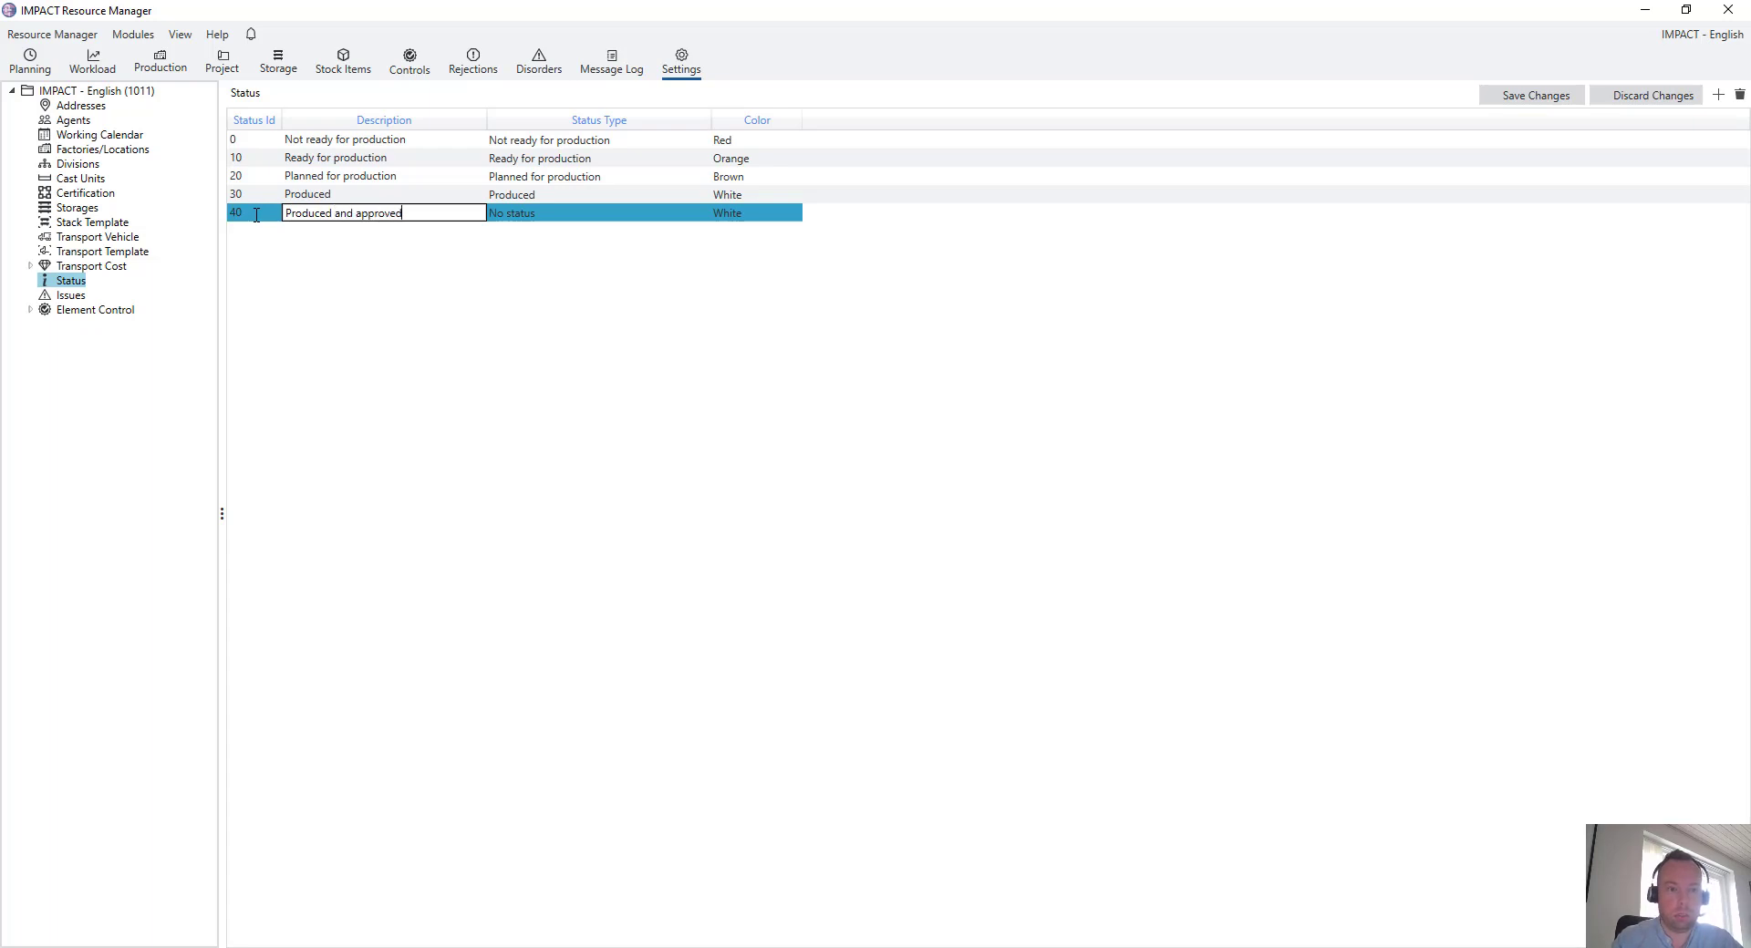
- Set status 40 to the type "Produced and approved" and the color Green
click(536, 215)
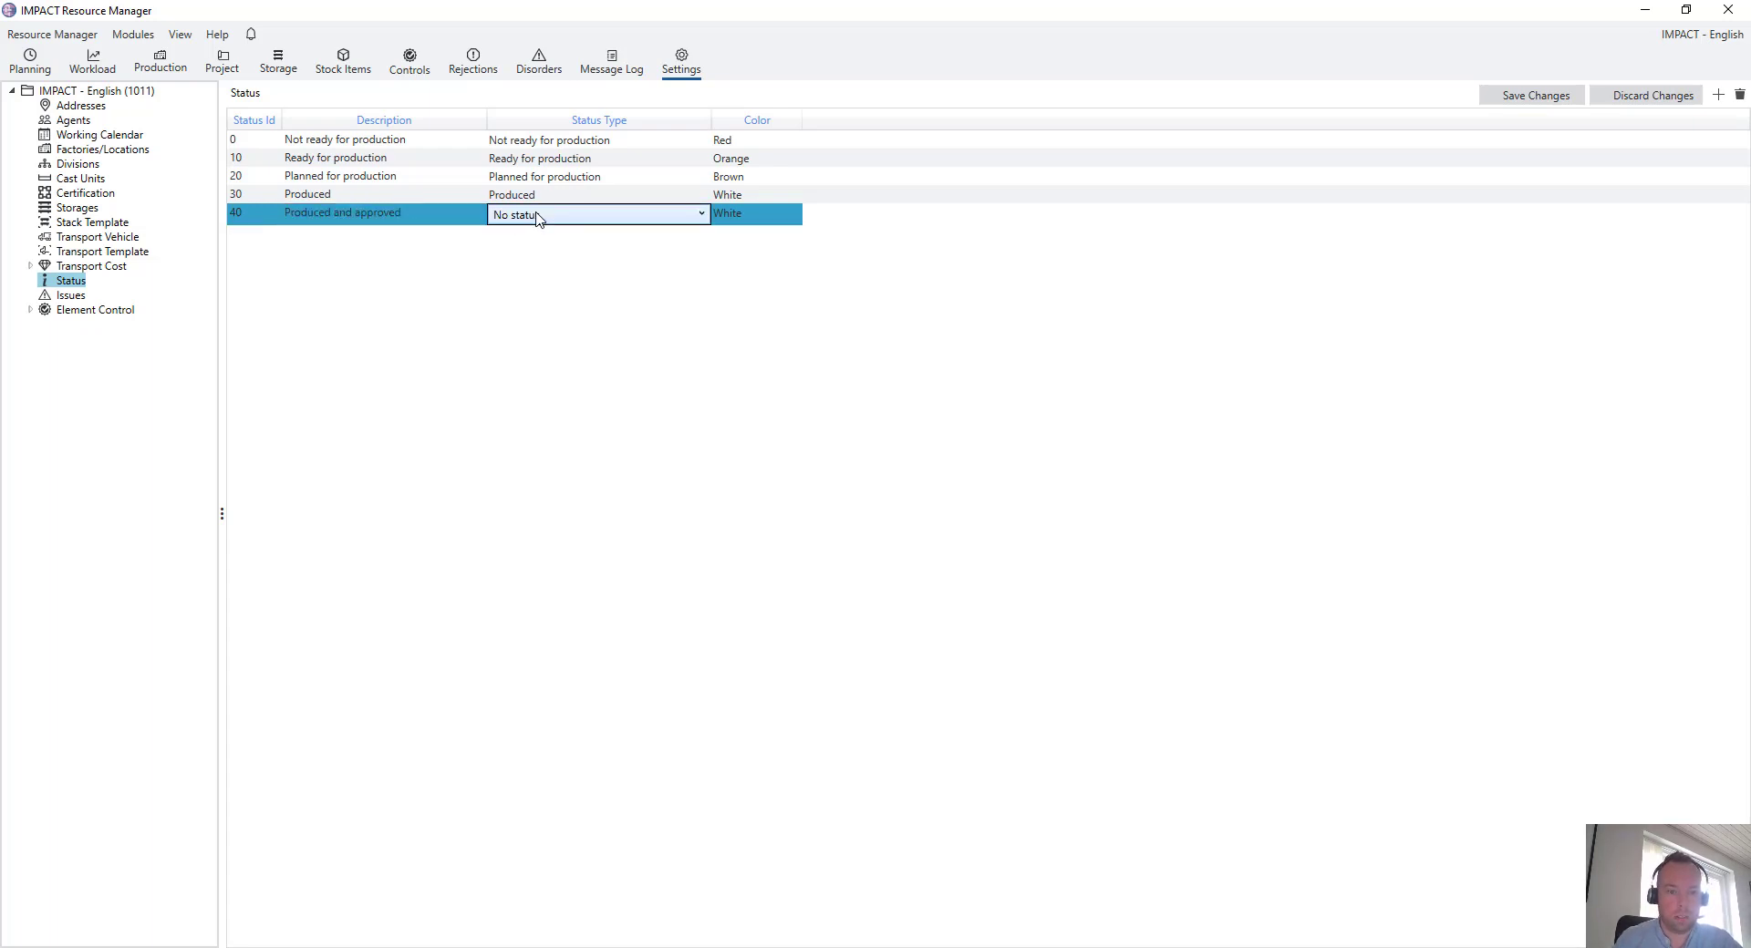
click(536, 214)
click(606, 346)
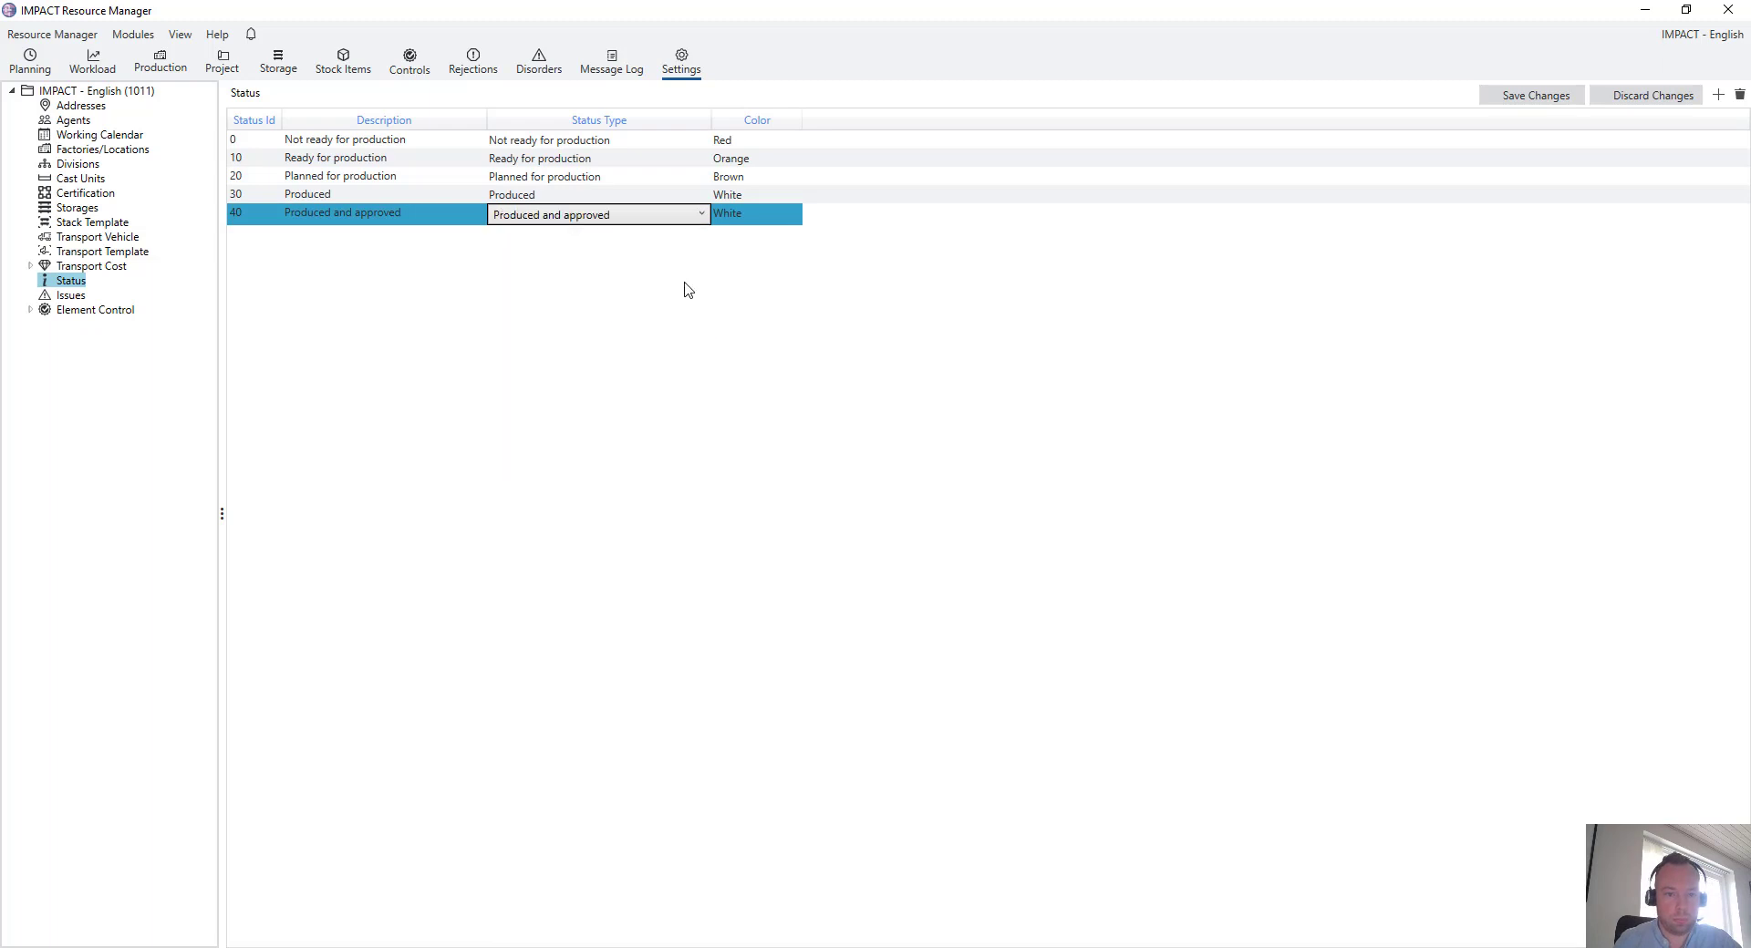
click(731, 216)
click(732, 216)
click(731, 216)
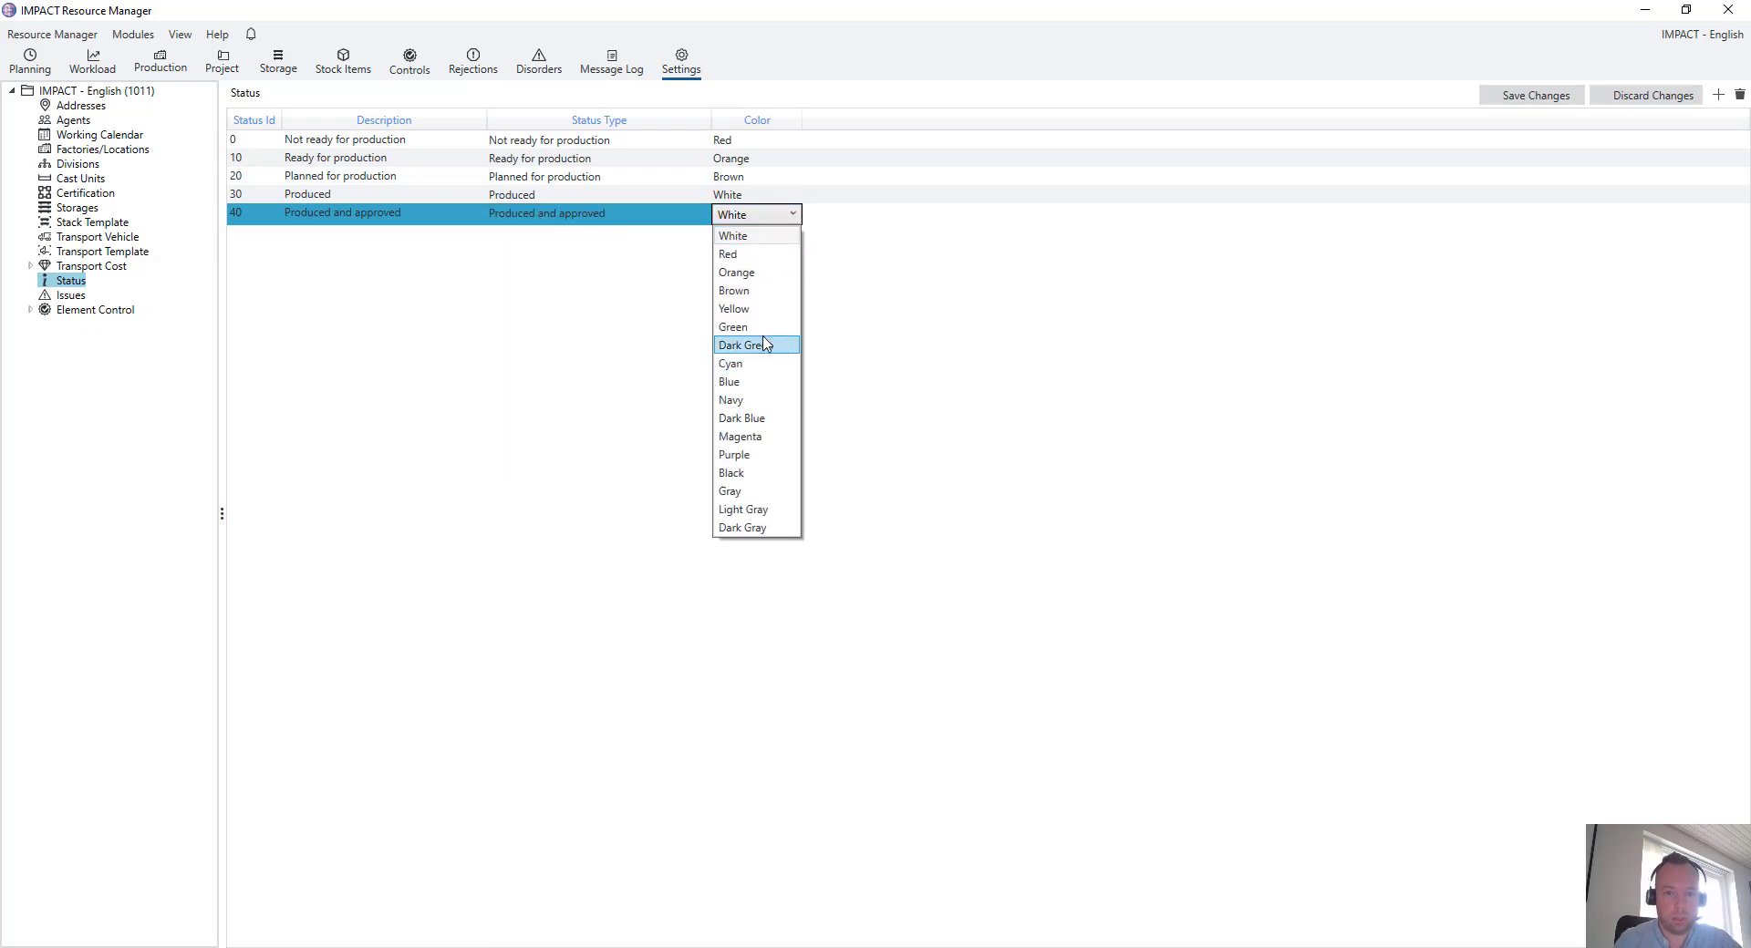
click(758, 330)
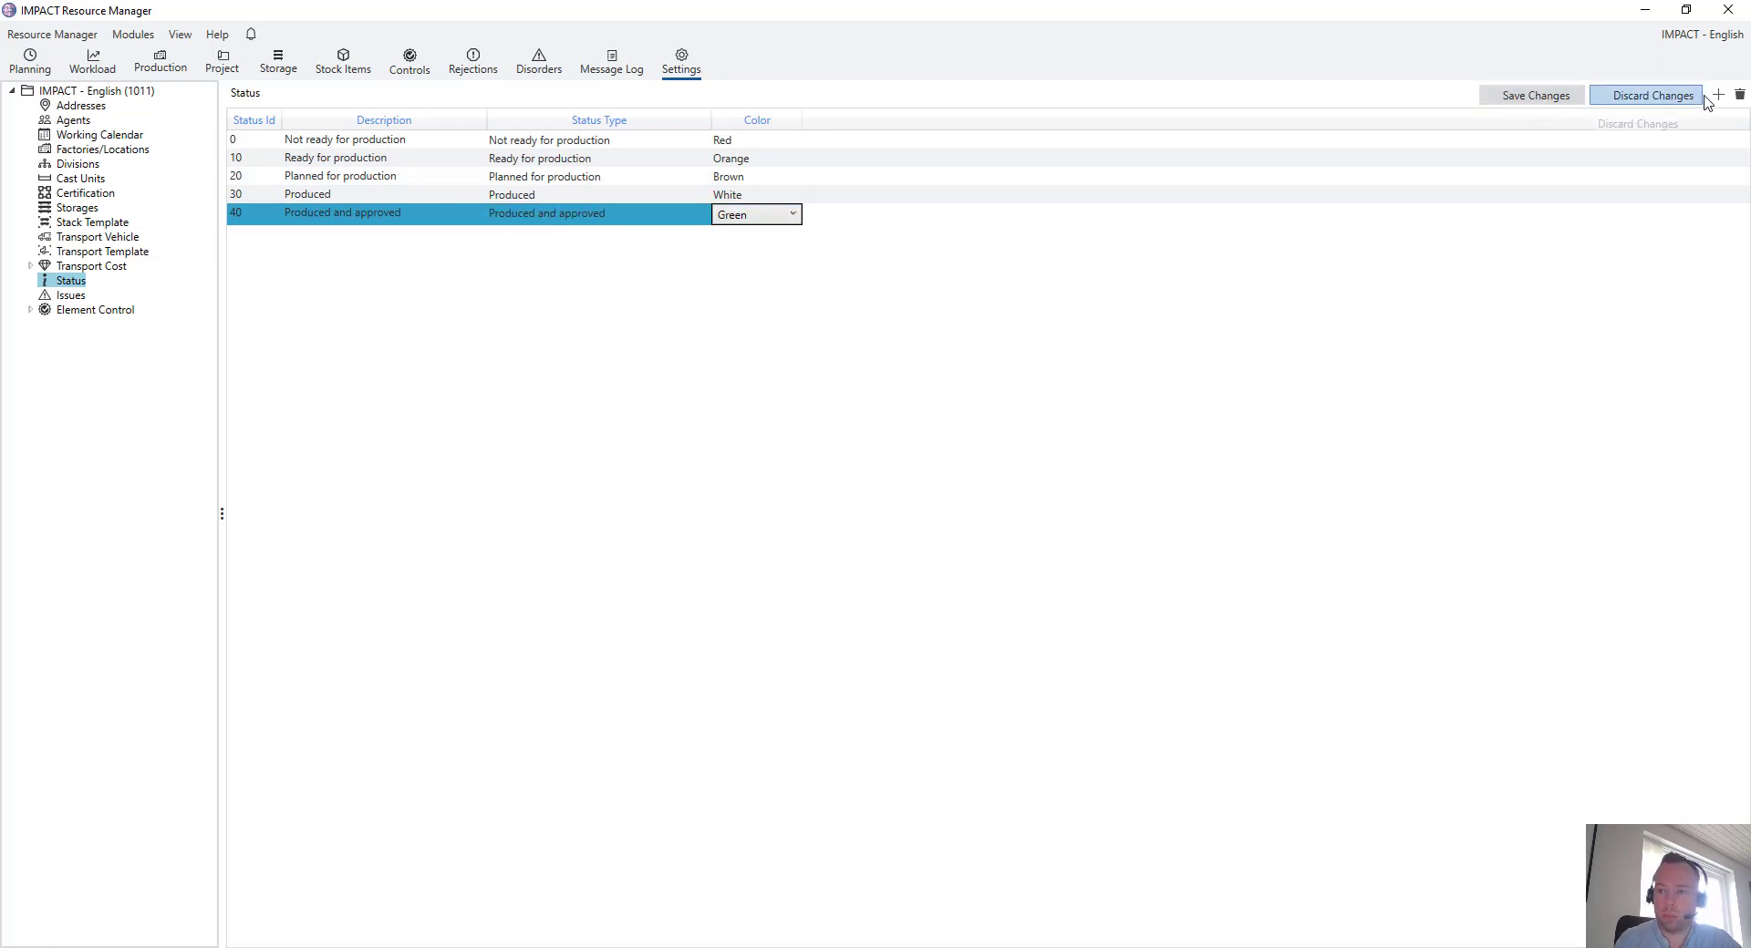
- Add a new status with ID 50 and the description "Call off"
click(1718, 95)
double_click(260, 233)
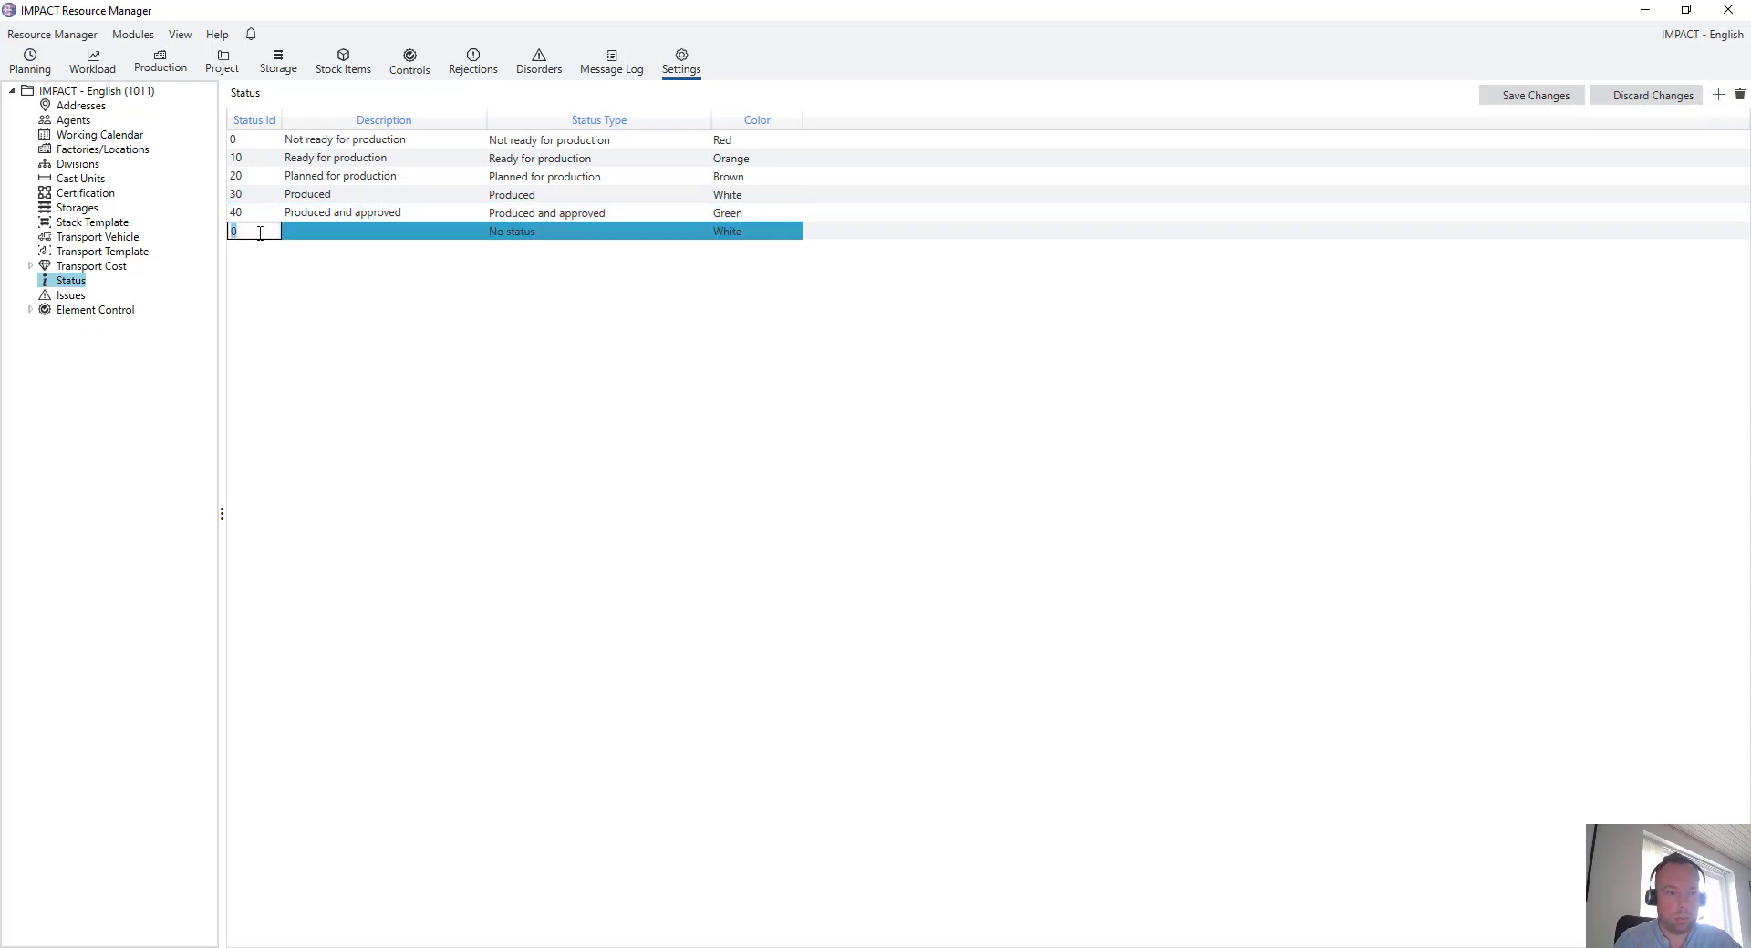
key(Tab)
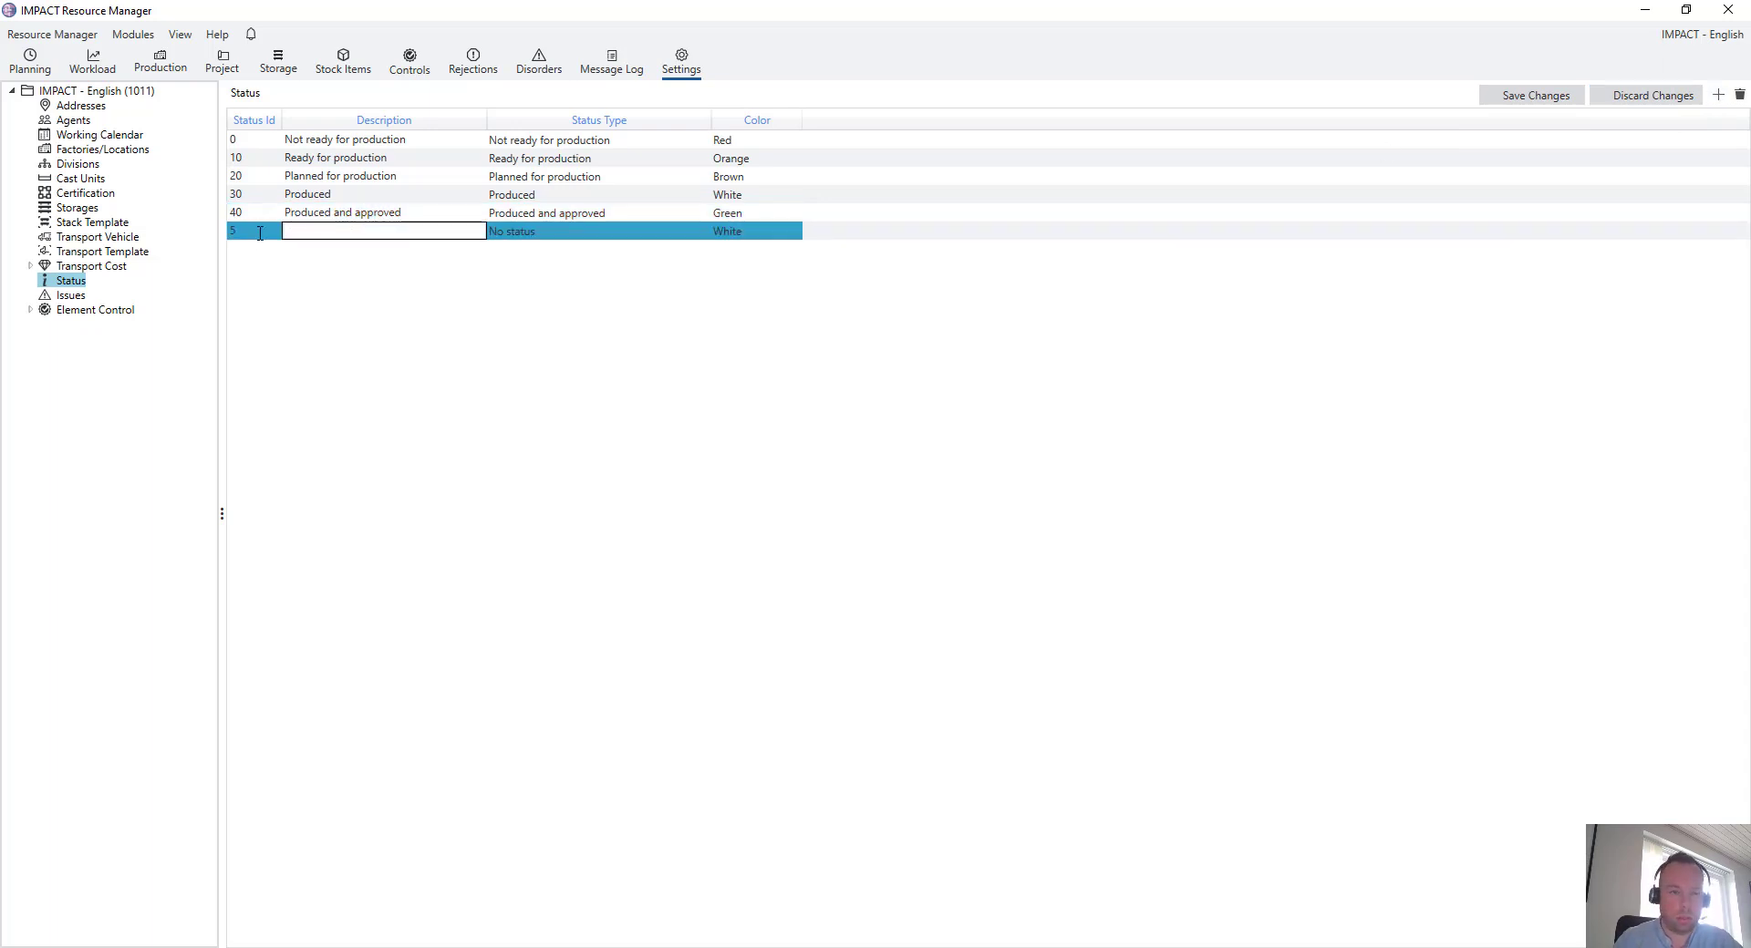
double_click(260, 233)
text(50)
key(Tab)
text(Call off)
key(Tab)
- Set status 50 to the type "Call-off" and the color Cyan
click(640, 239)
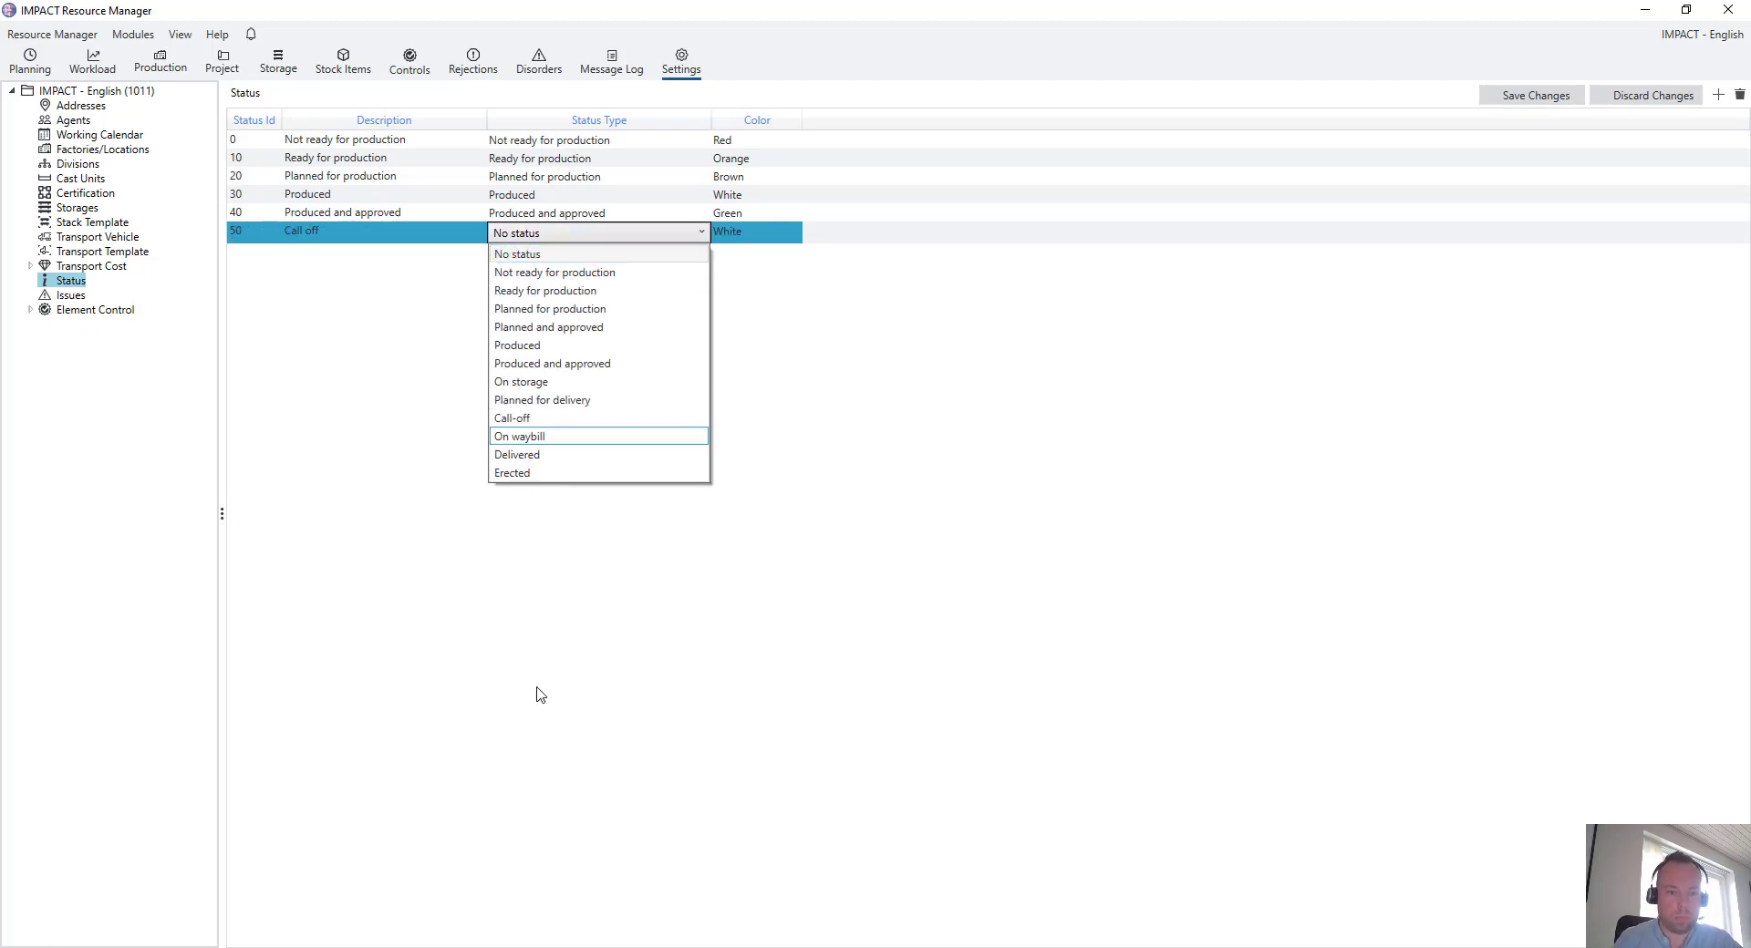
click(586, 436)
click(786, 232)
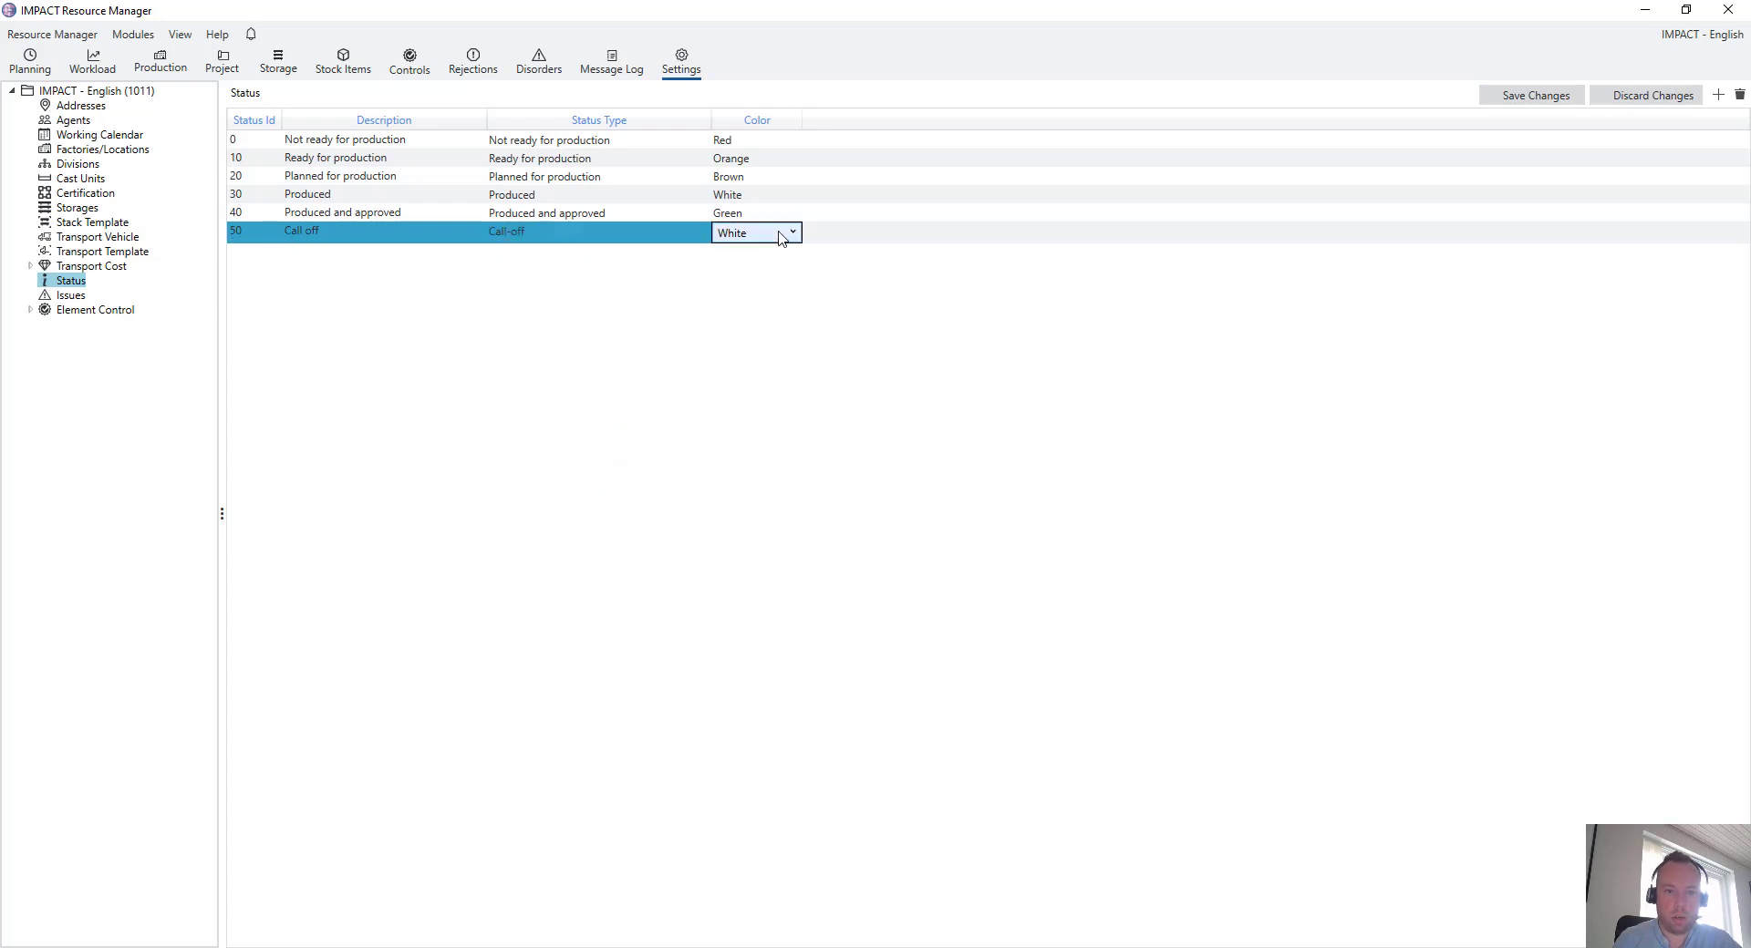
click(786, 234)
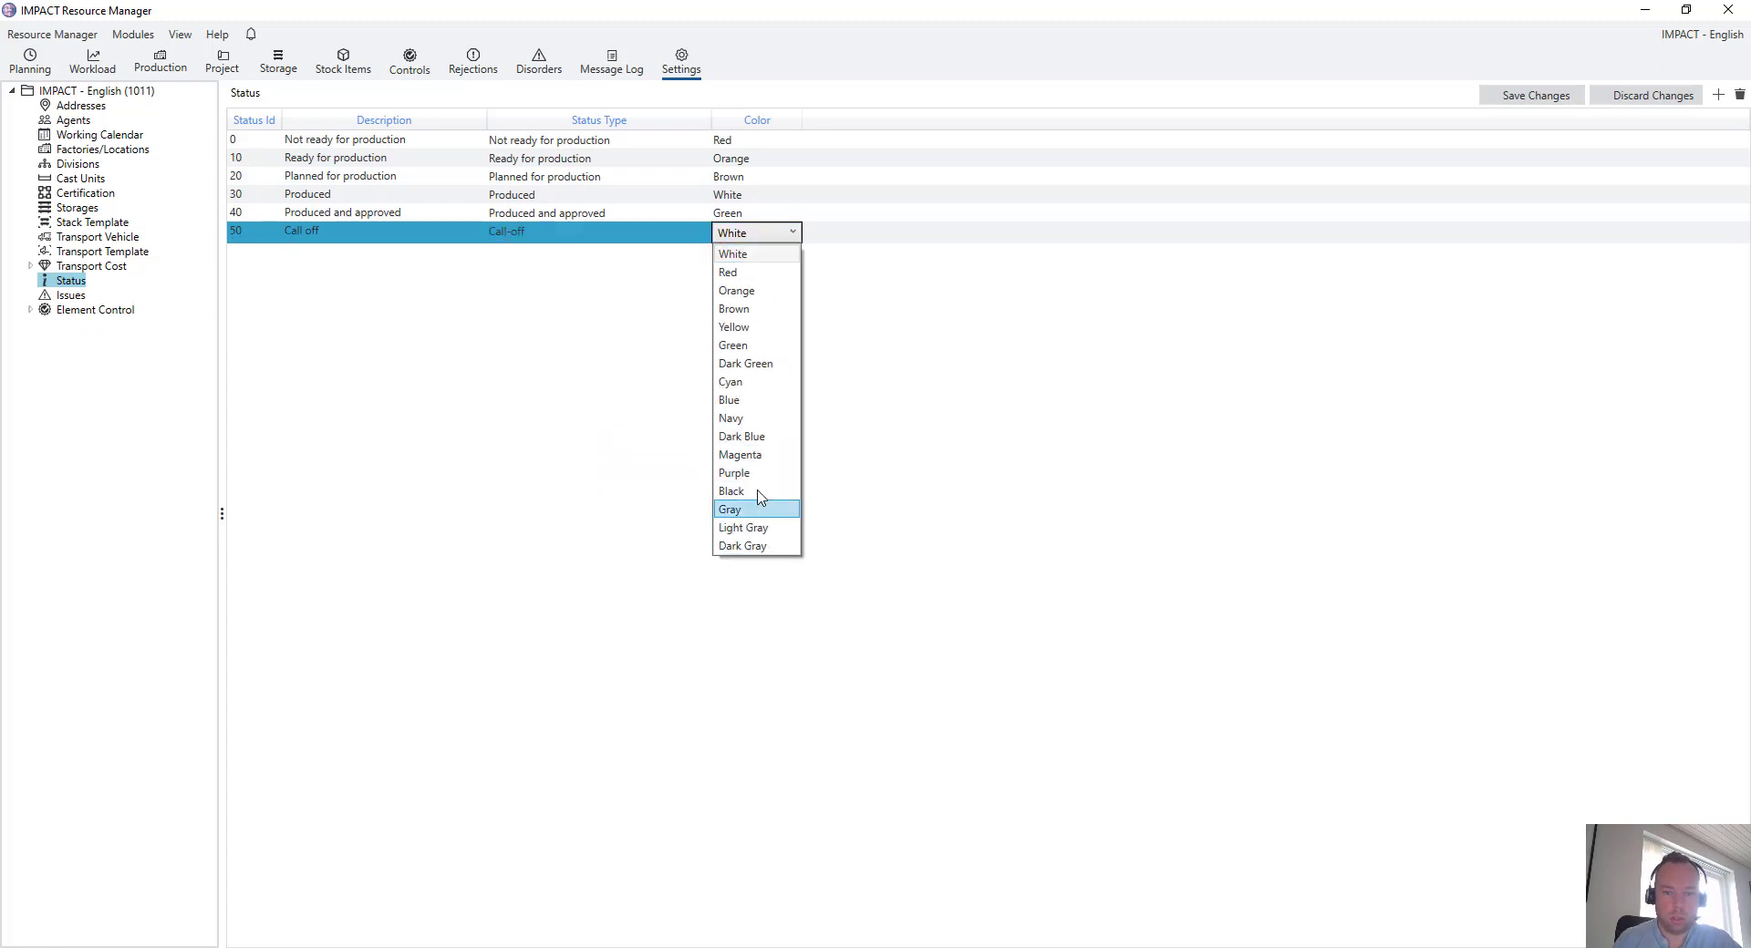
click(753, 382)
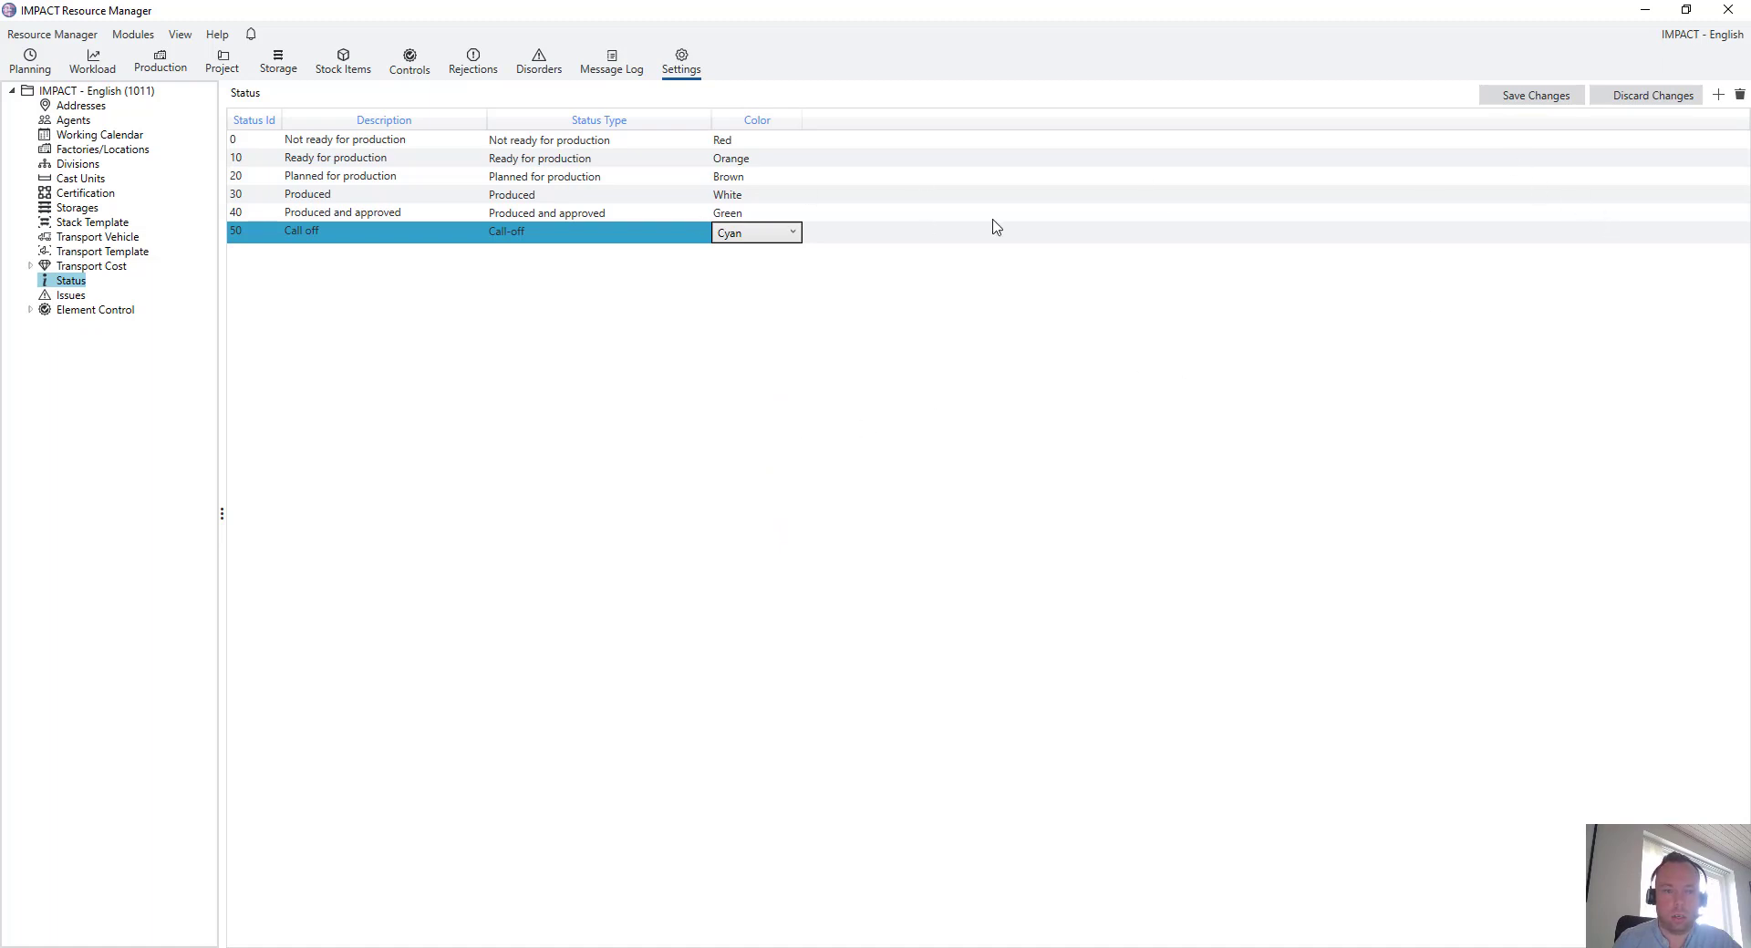
- Add a new status with ID 60 and the description "Delivered"
click(1716, 99)
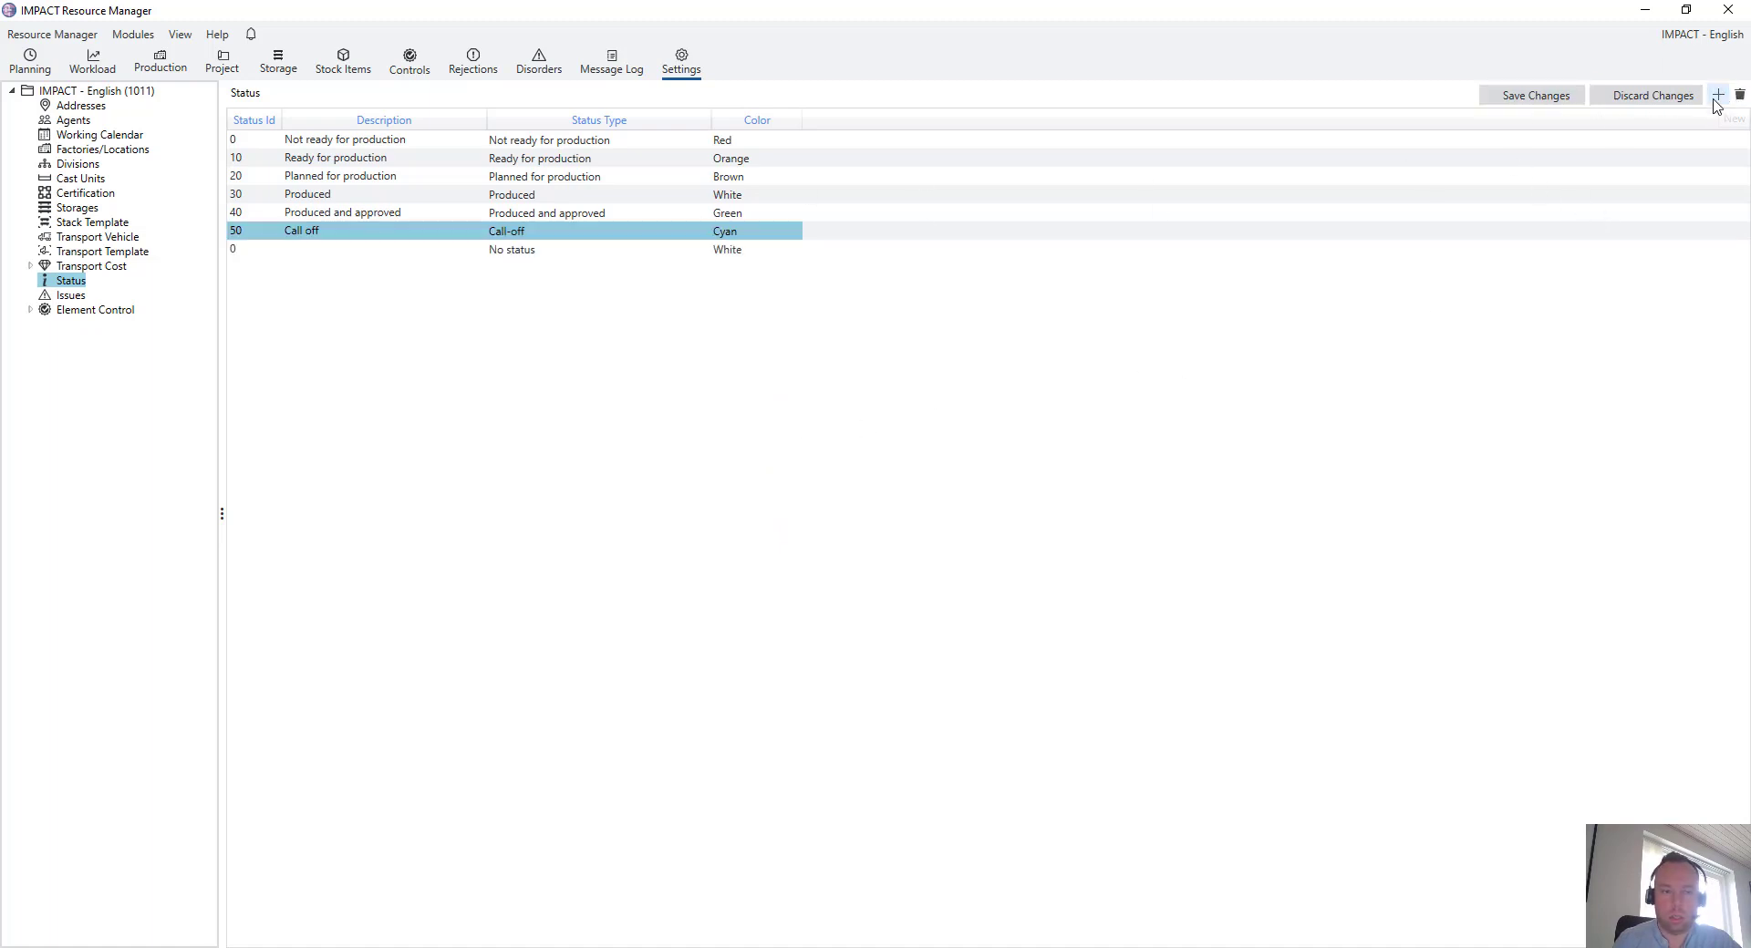
click(256, 249)
text(60)
key(Tab)
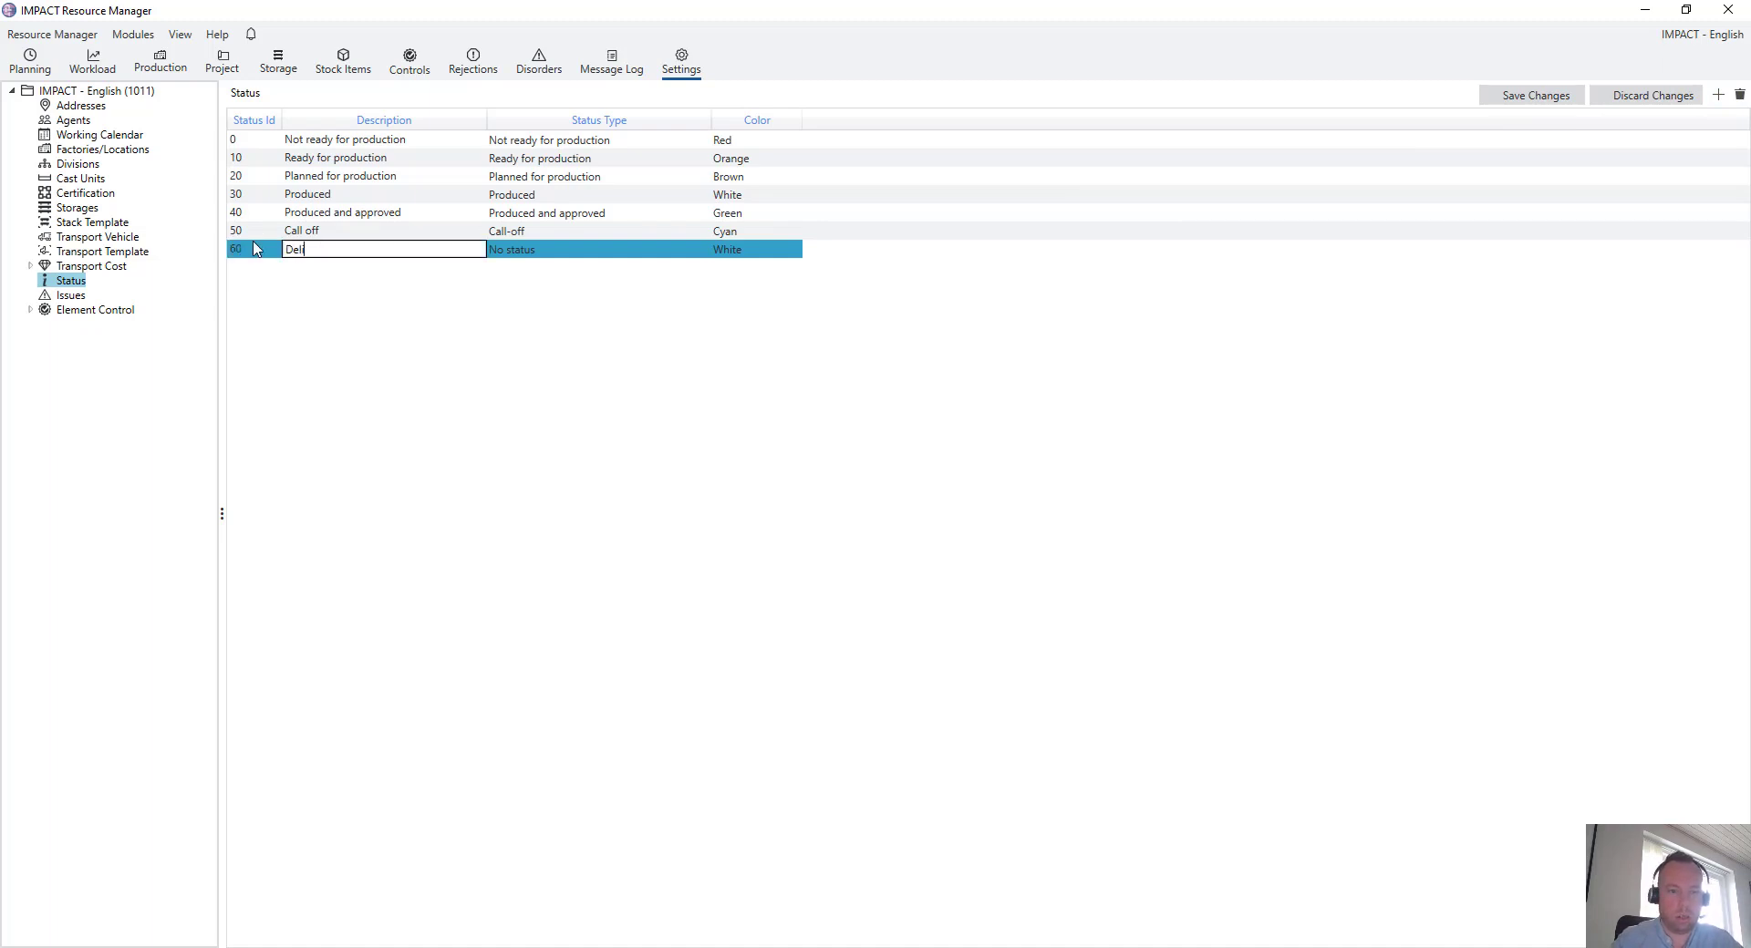
key(Tab)
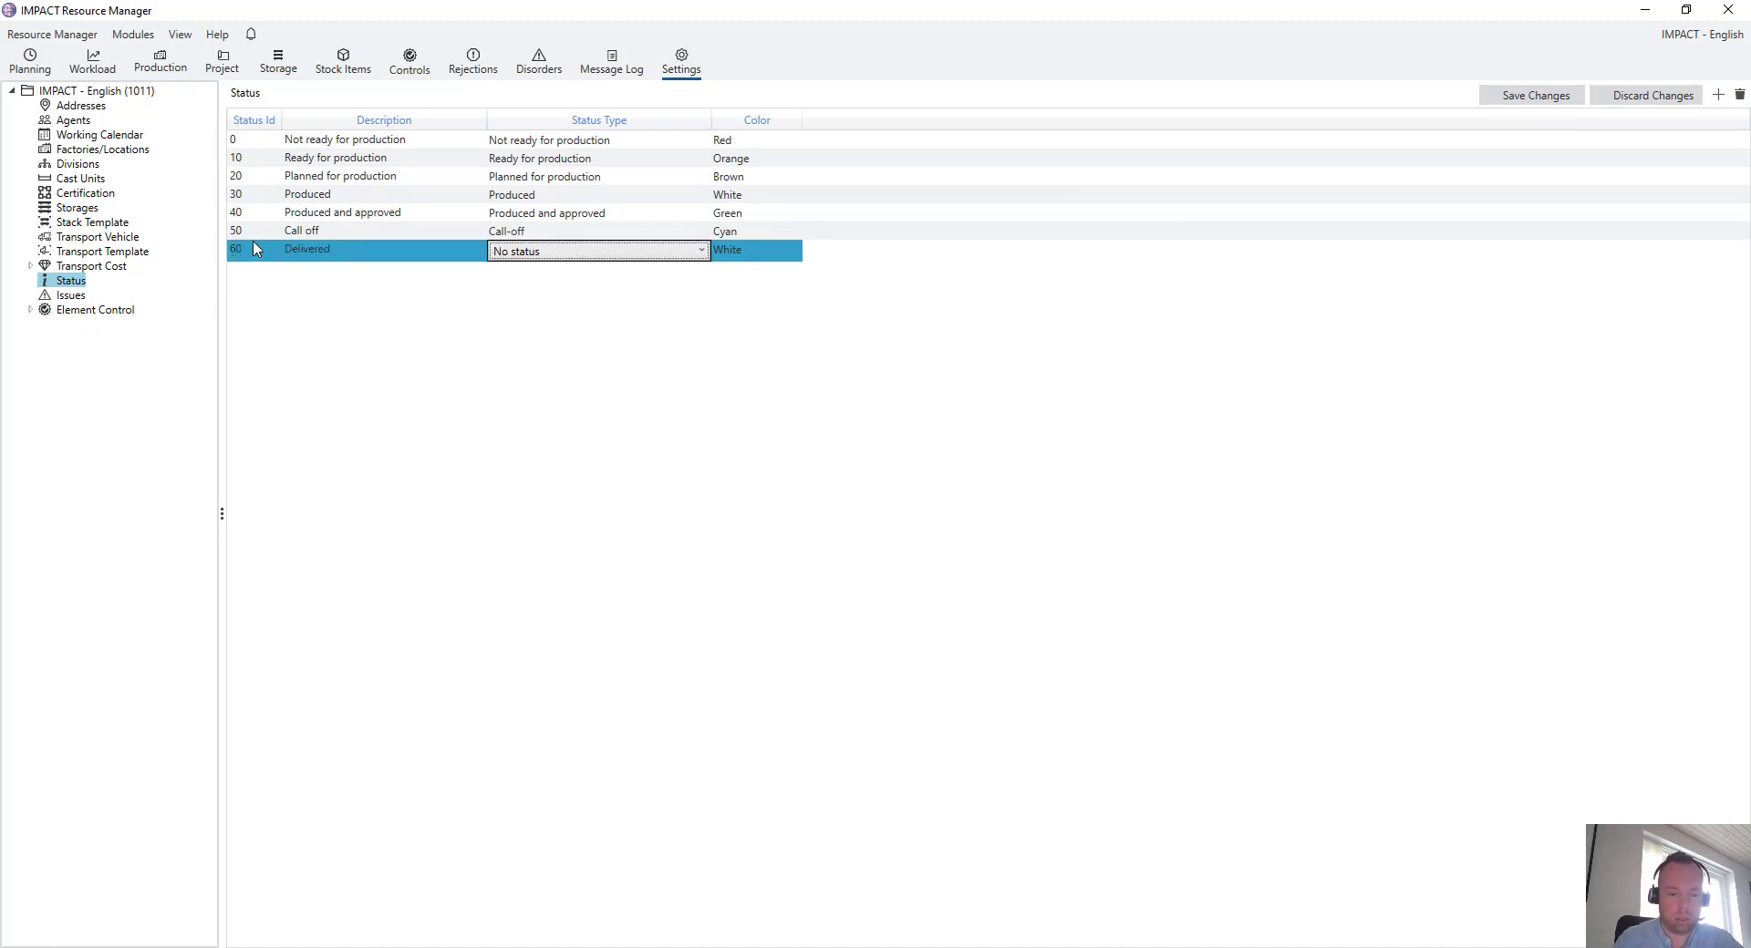
- Set status 60 to the type "Delivered" and the color Dark Green, and save the status list
key(d)
click(770, 253)
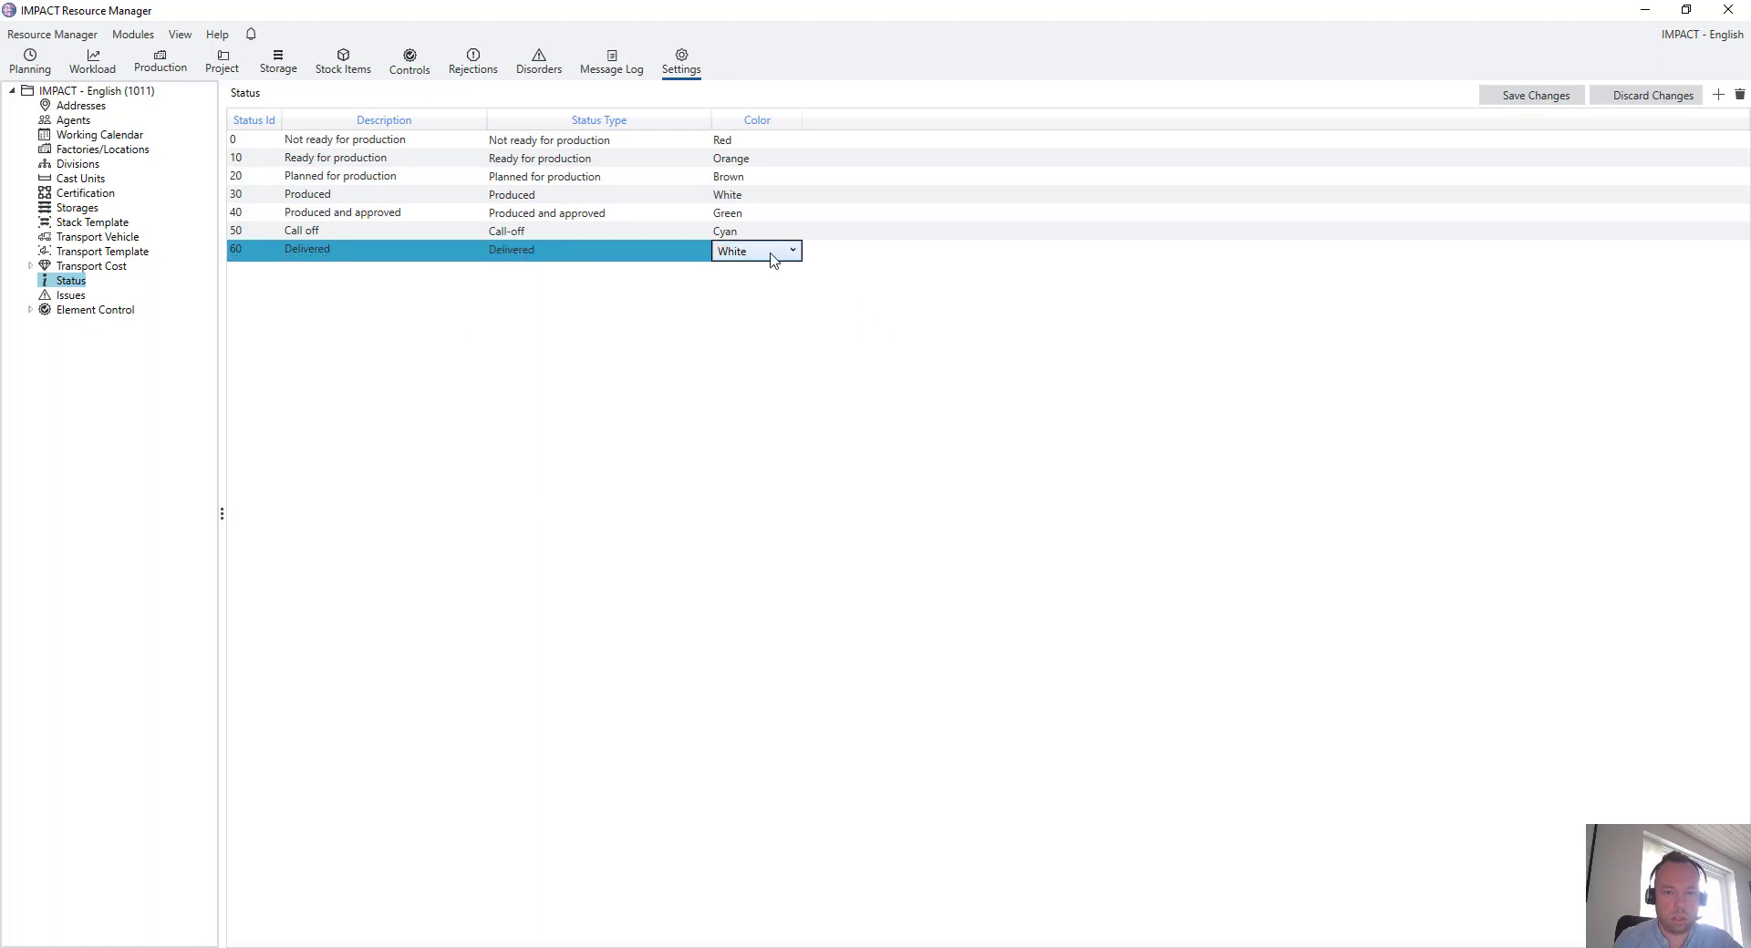
click(771, 261)
click(758, 382)
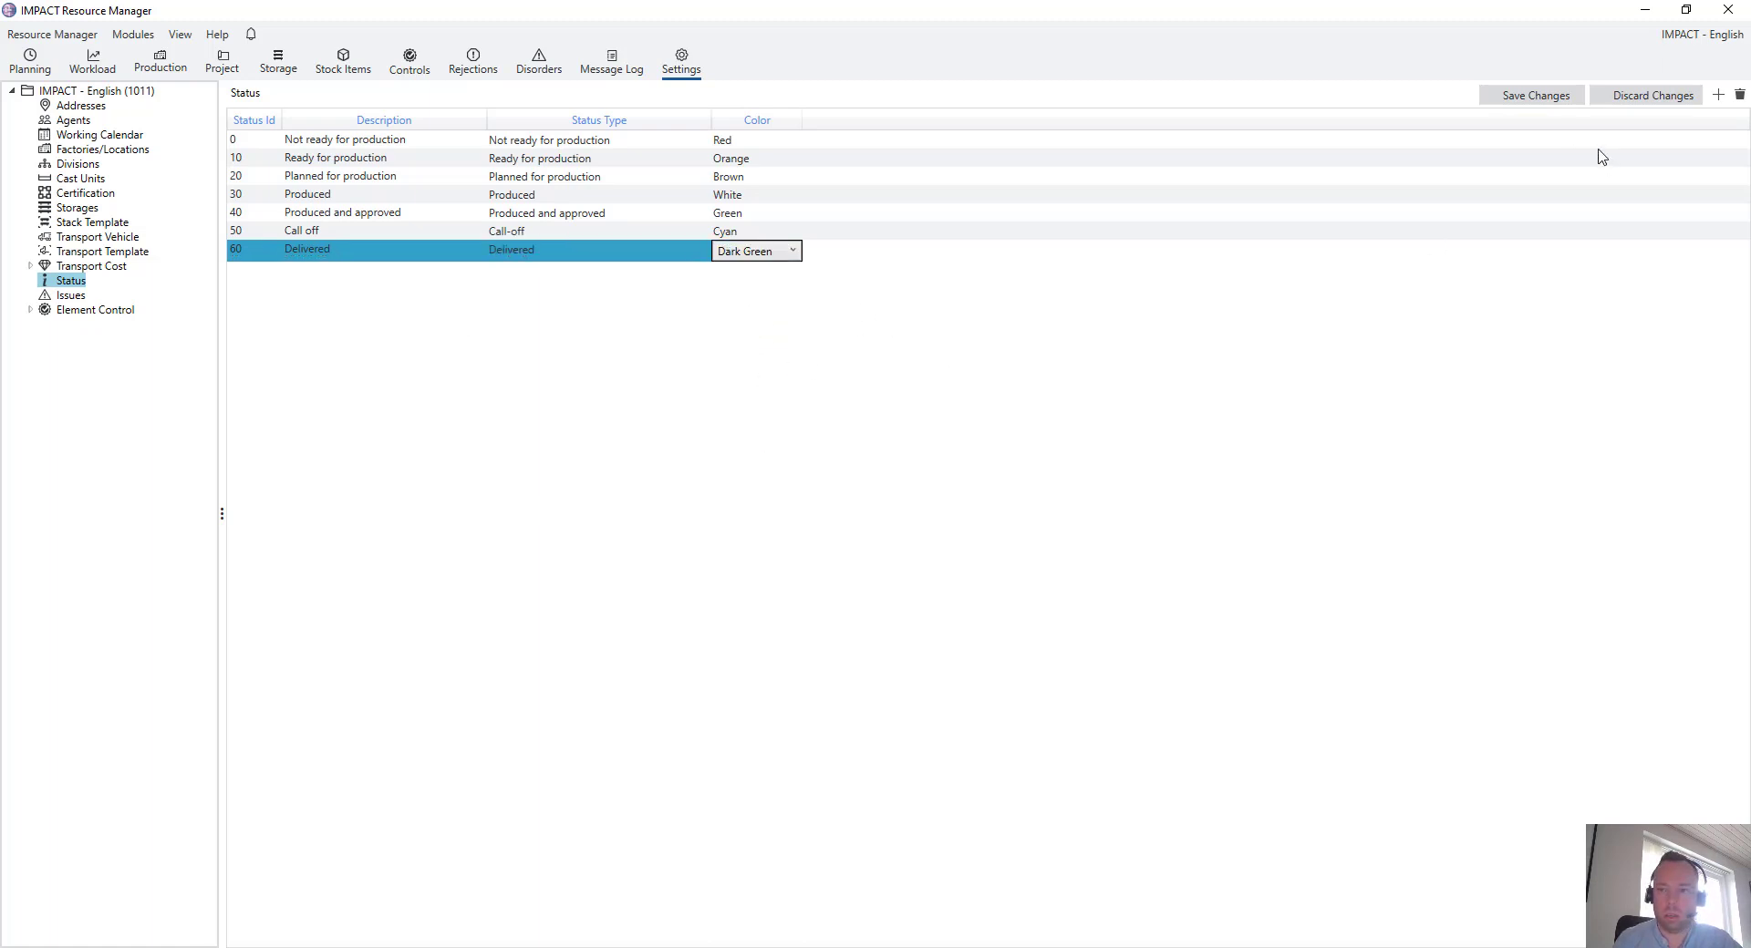
click(1555, 98)
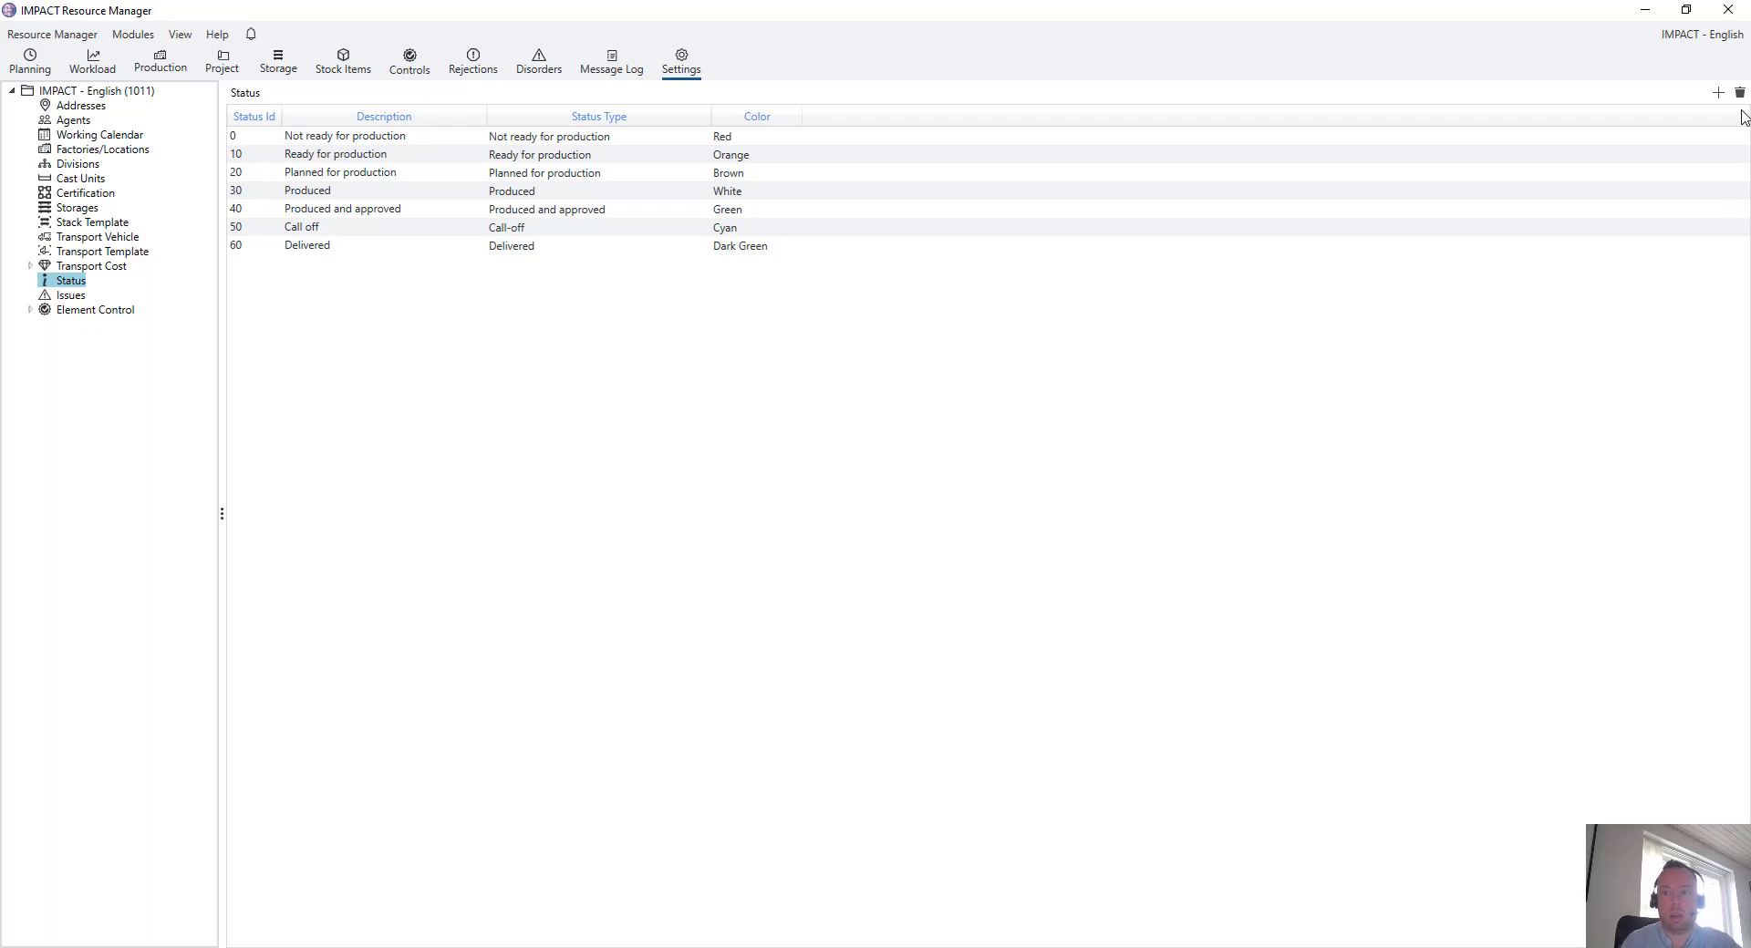
- Add a new status with ID 15 and the description "Ordered Reinforcement"
click(1718, 92)
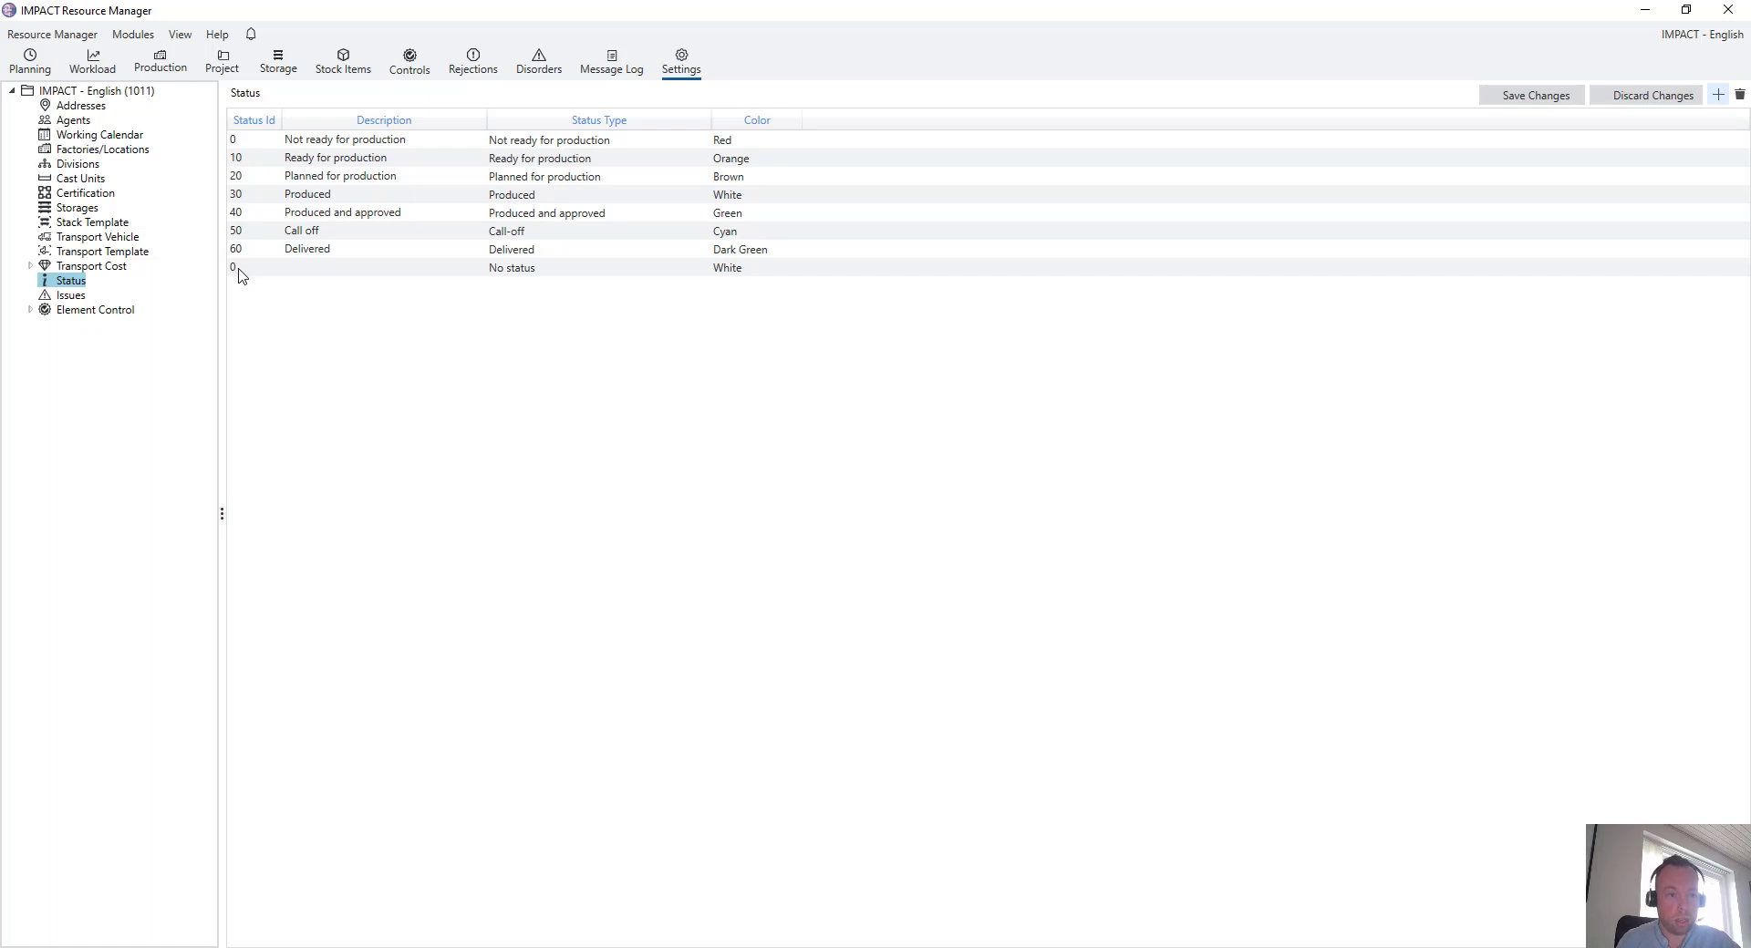
click(240, 268)
click(241, 266)
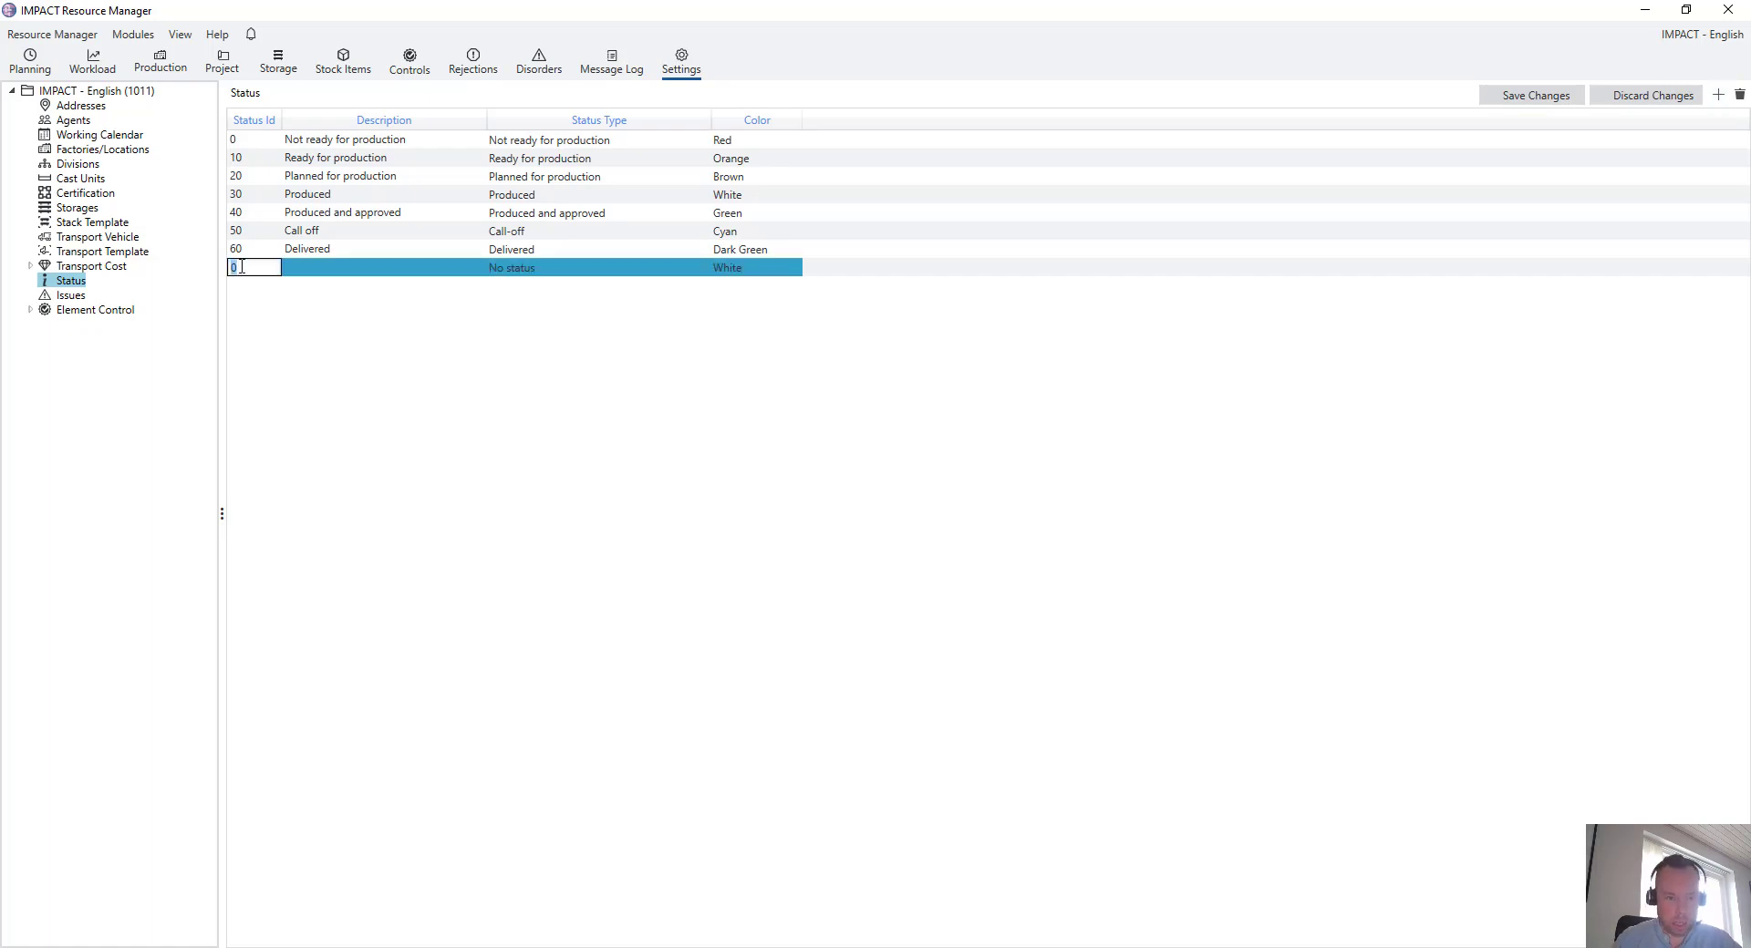
text(15)
key(Tab)
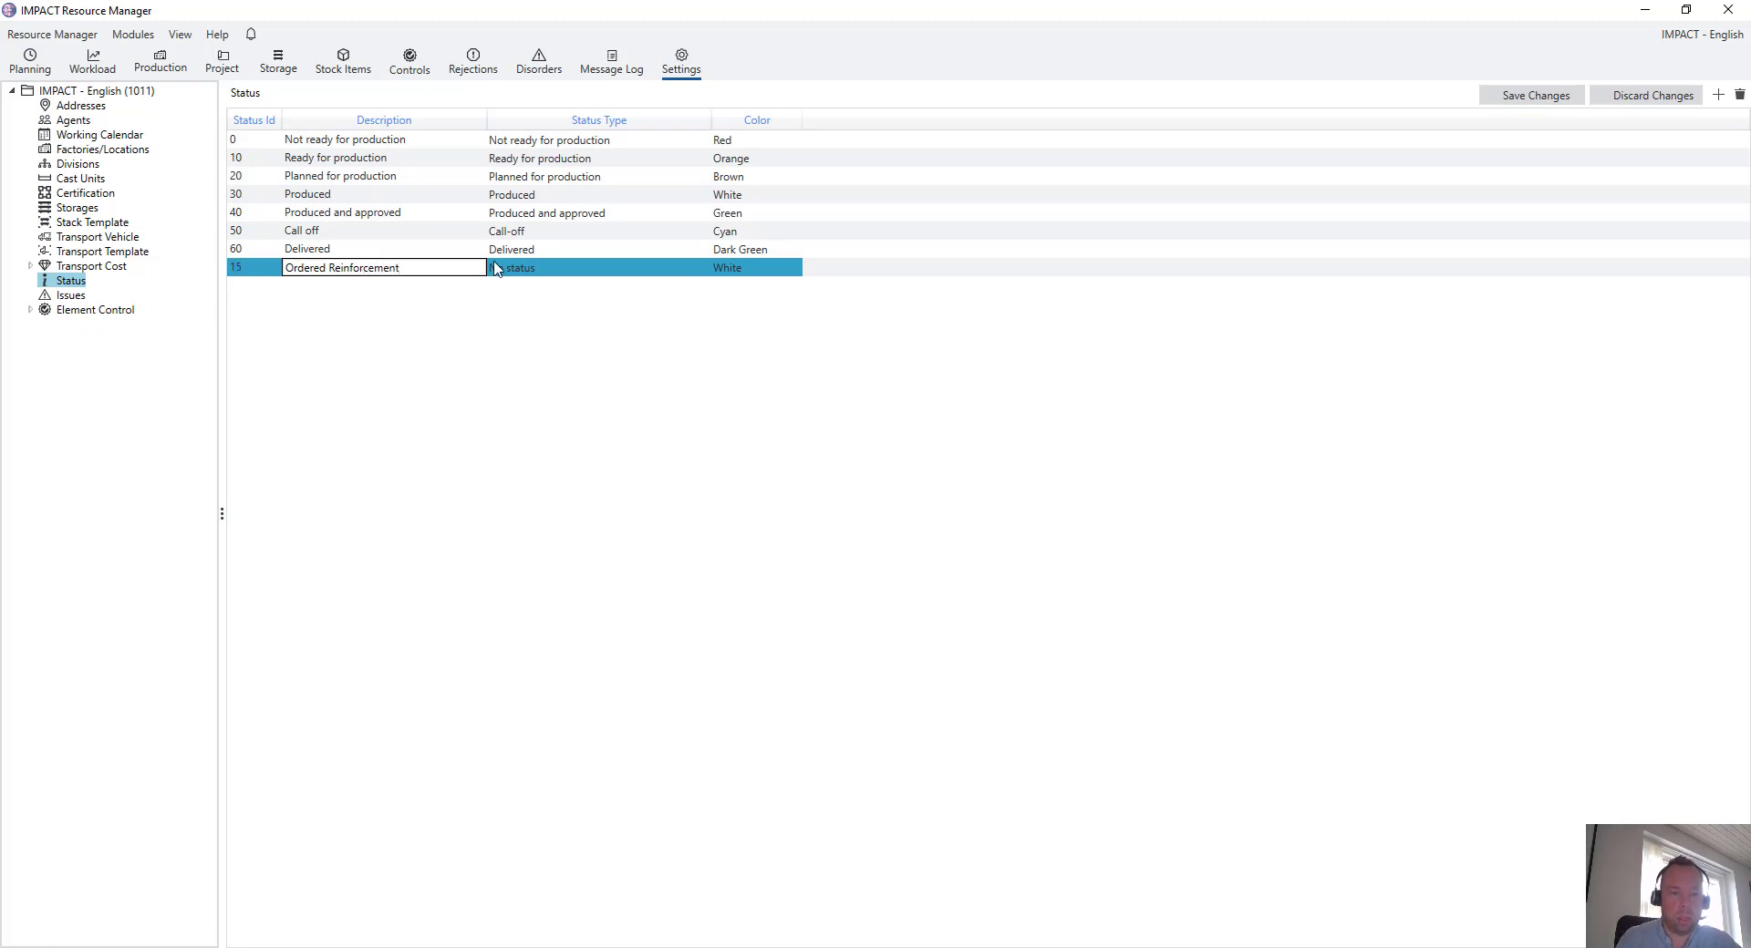
- Set the type of status 15 to "Ready for production" and try to save the status list
click(524, 271)
click(525, 271)
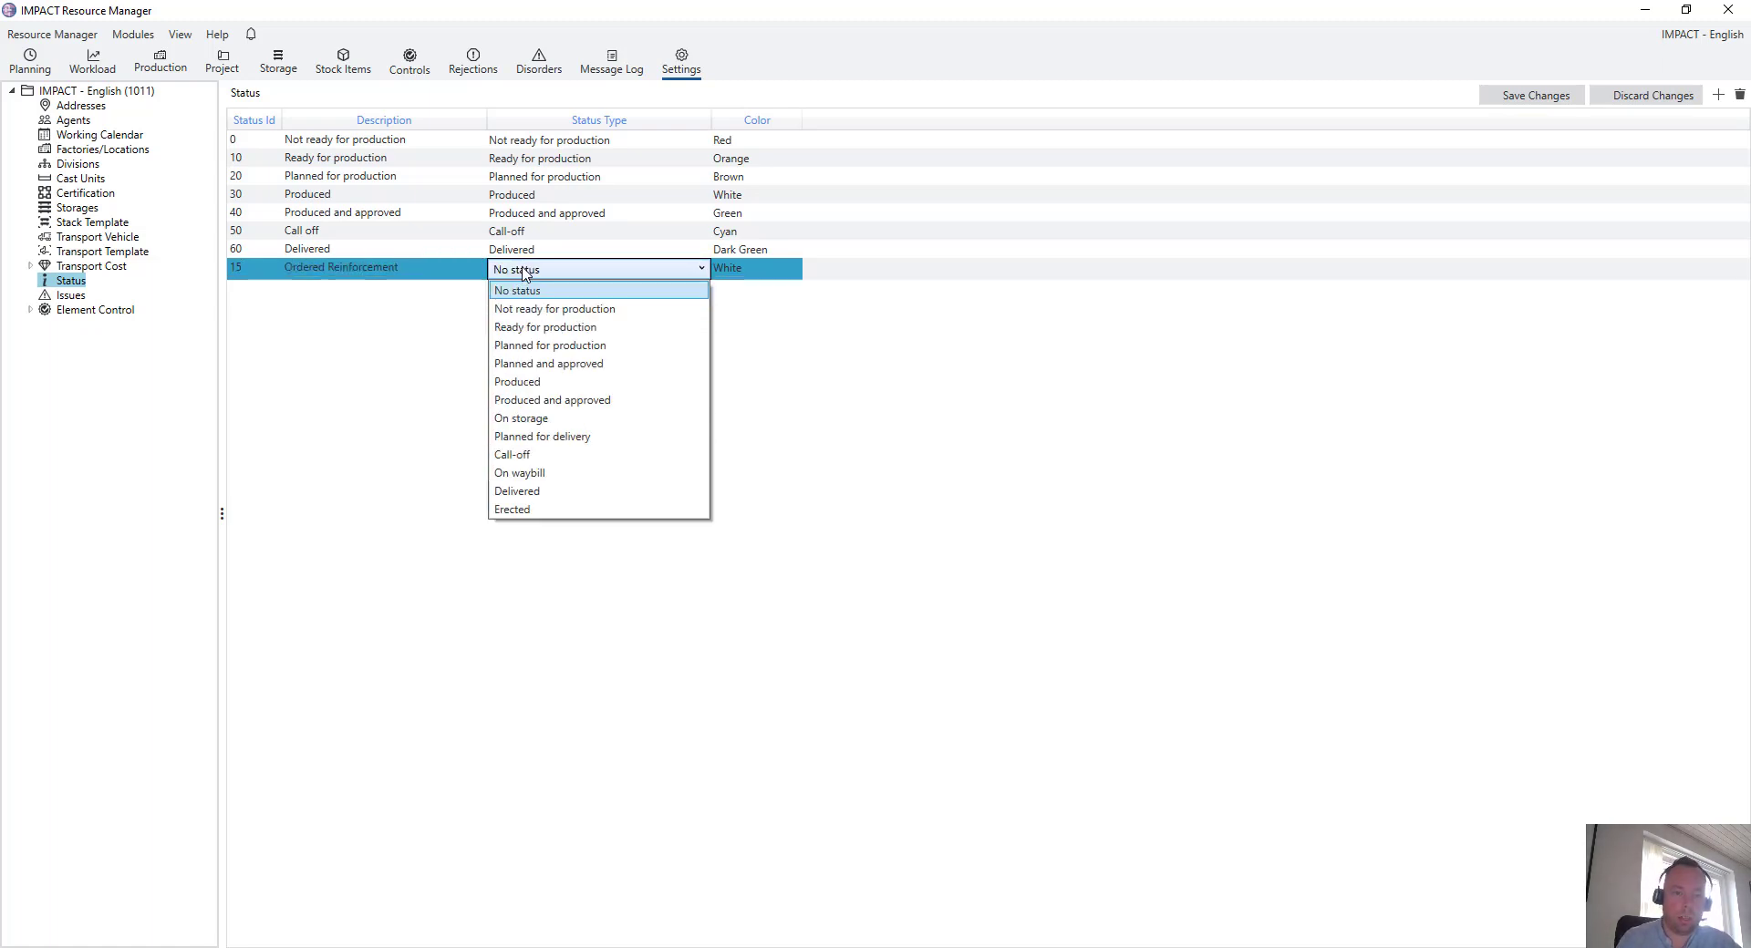
click(551, 328)
click(728, 275)
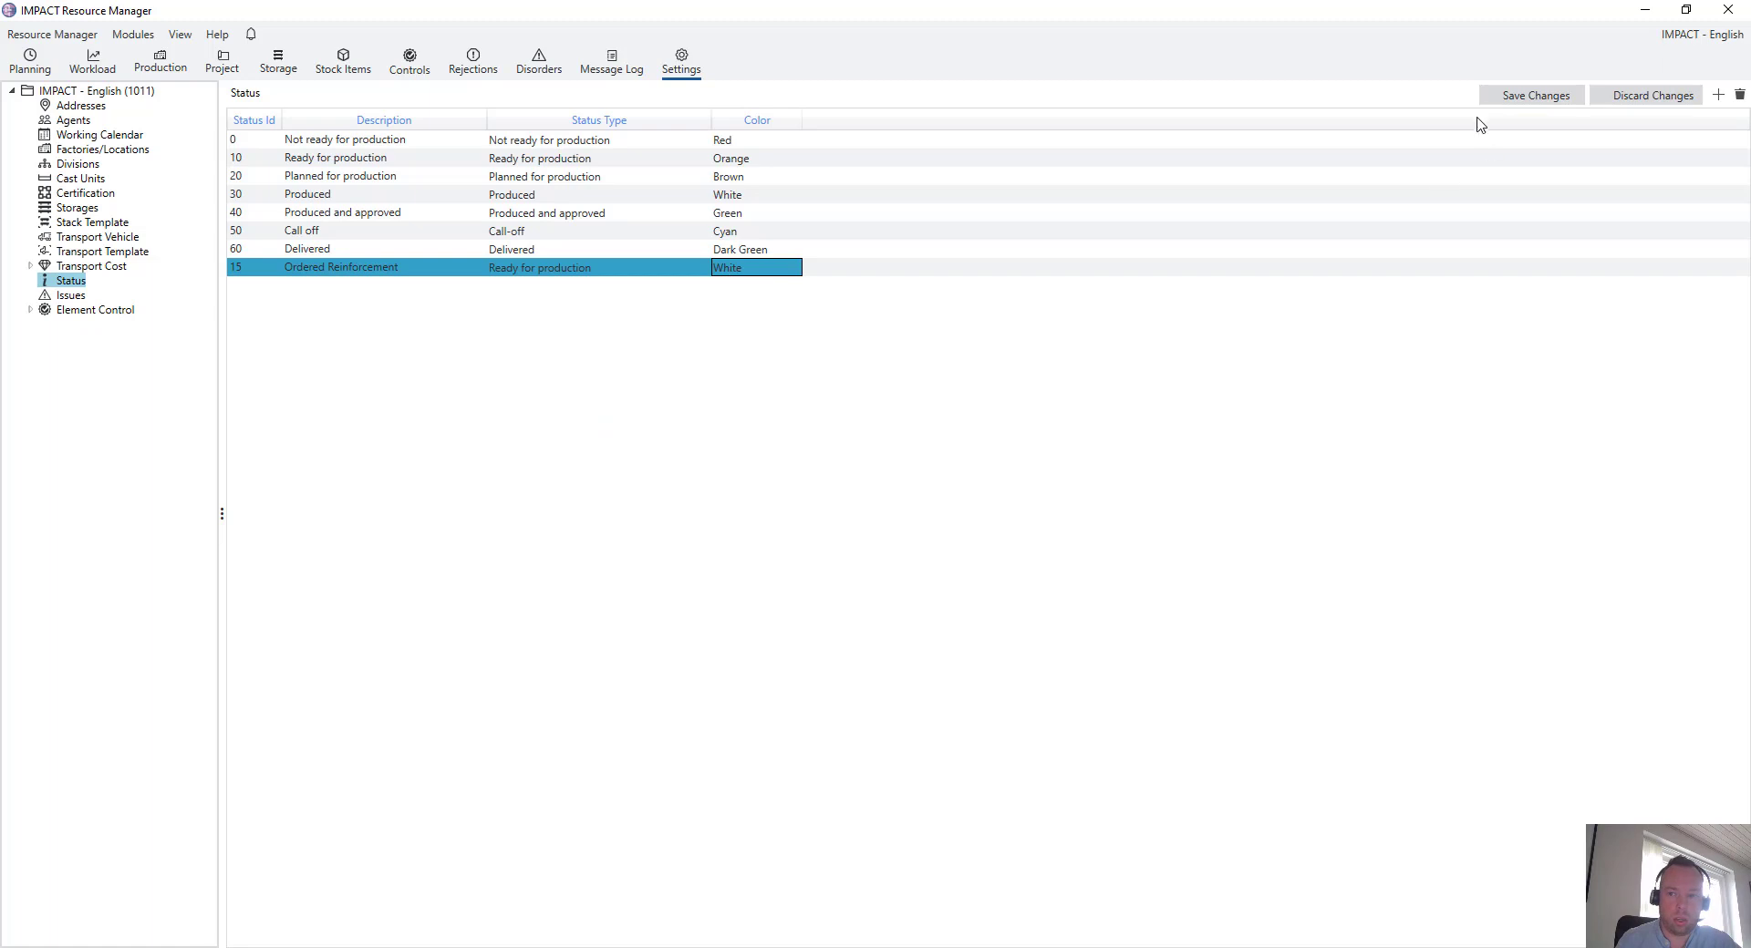
click(1524, 97)
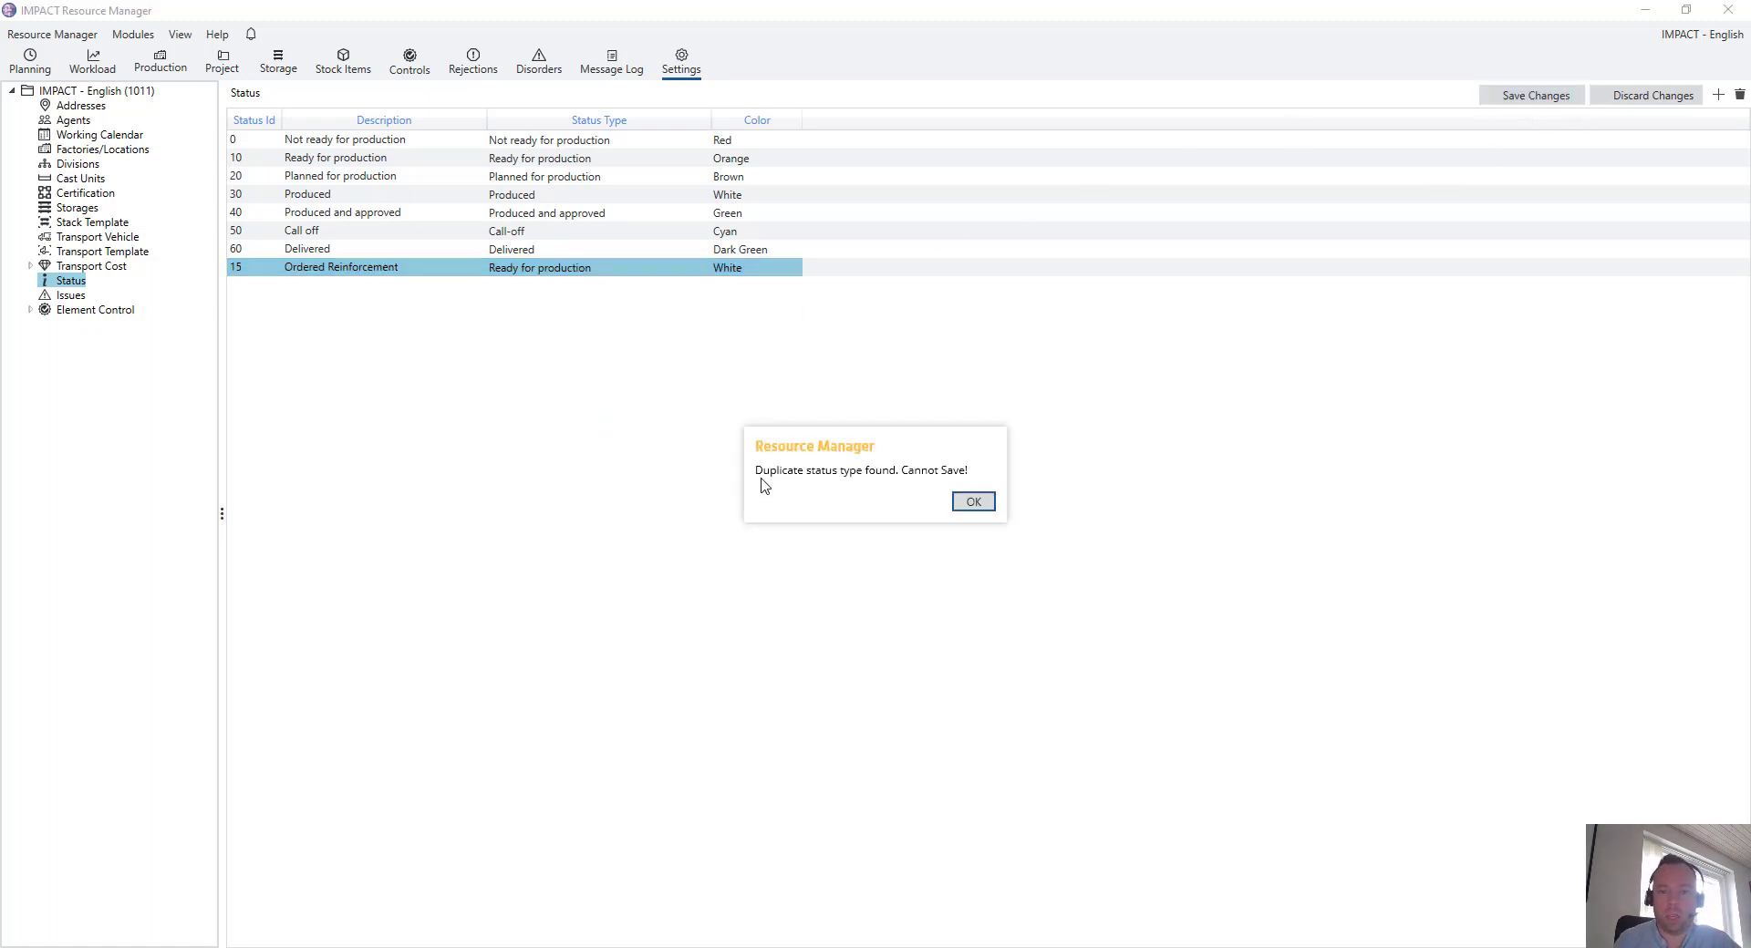
click(974, 503)
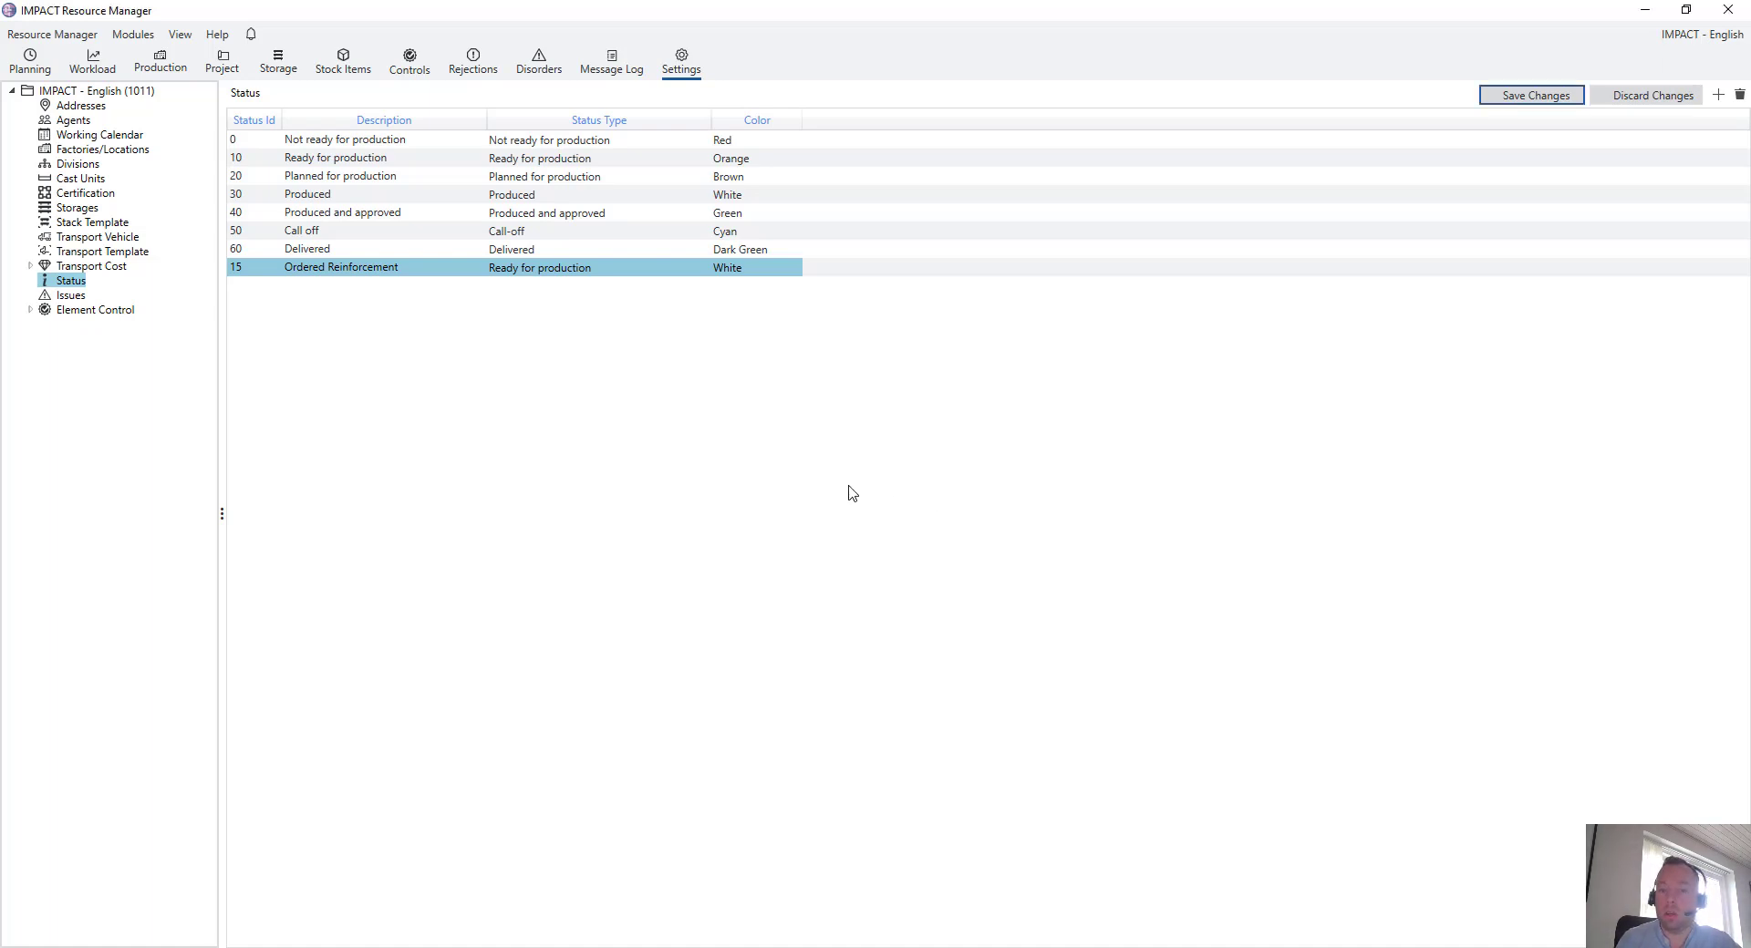
- Set the "Ordered Reinforcement" status to the type "No status" and the color Purple, and save the status list
click(600, 270)
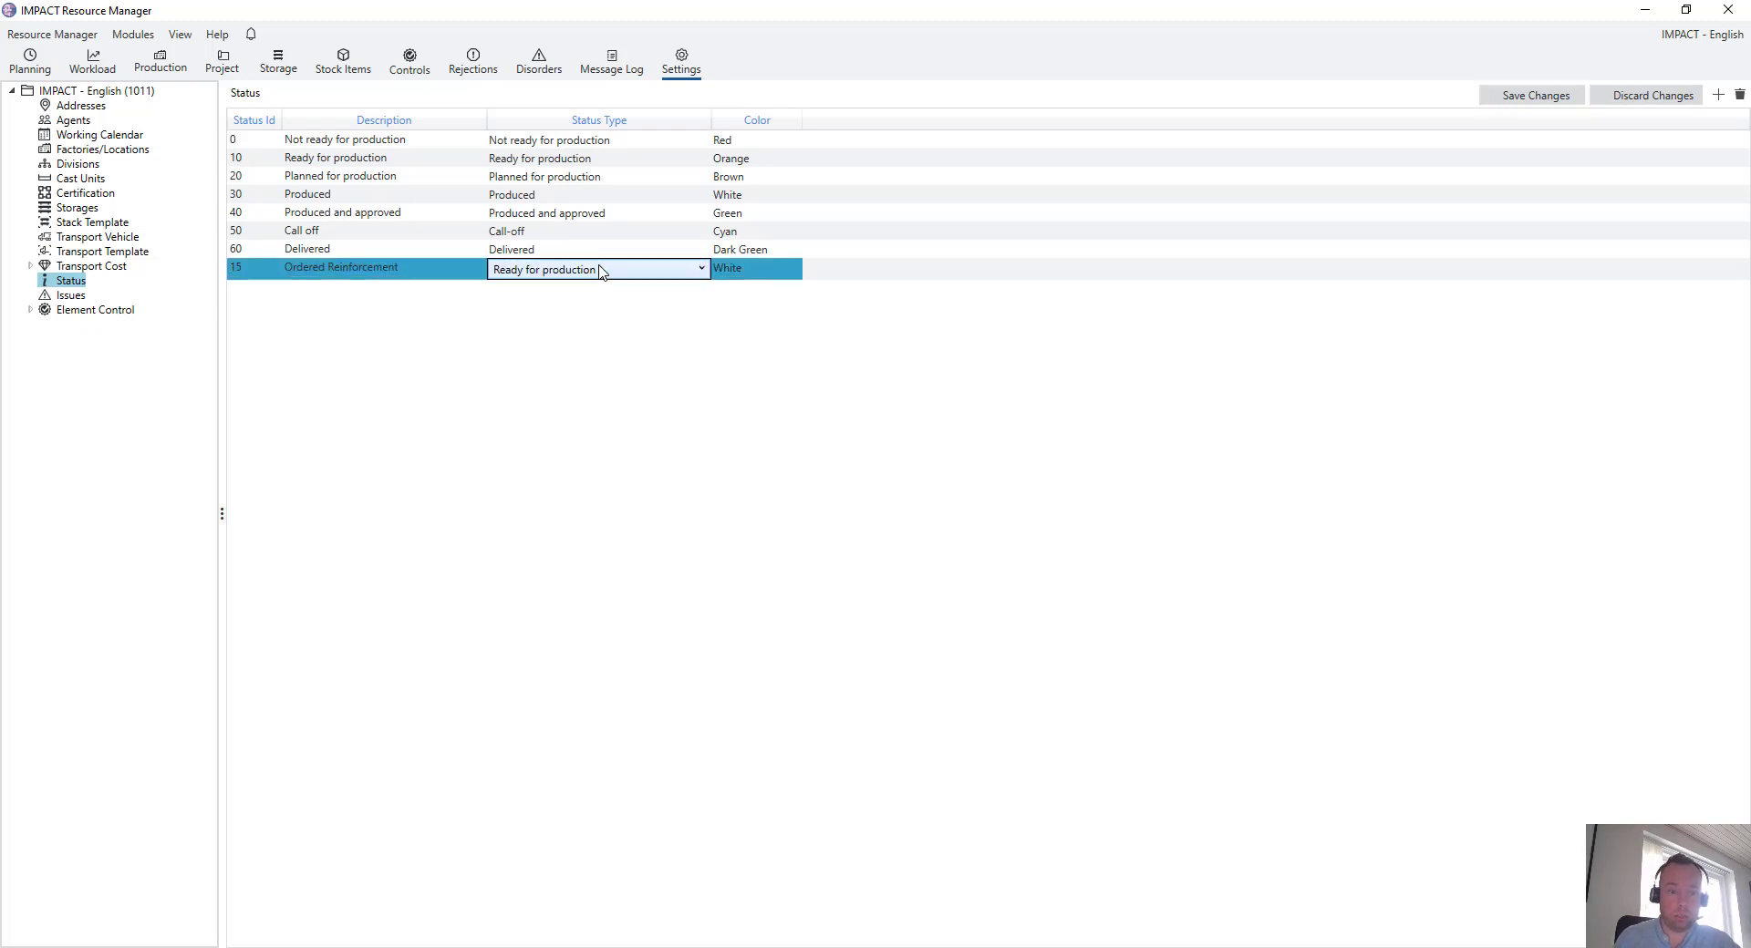
click(600, 271)
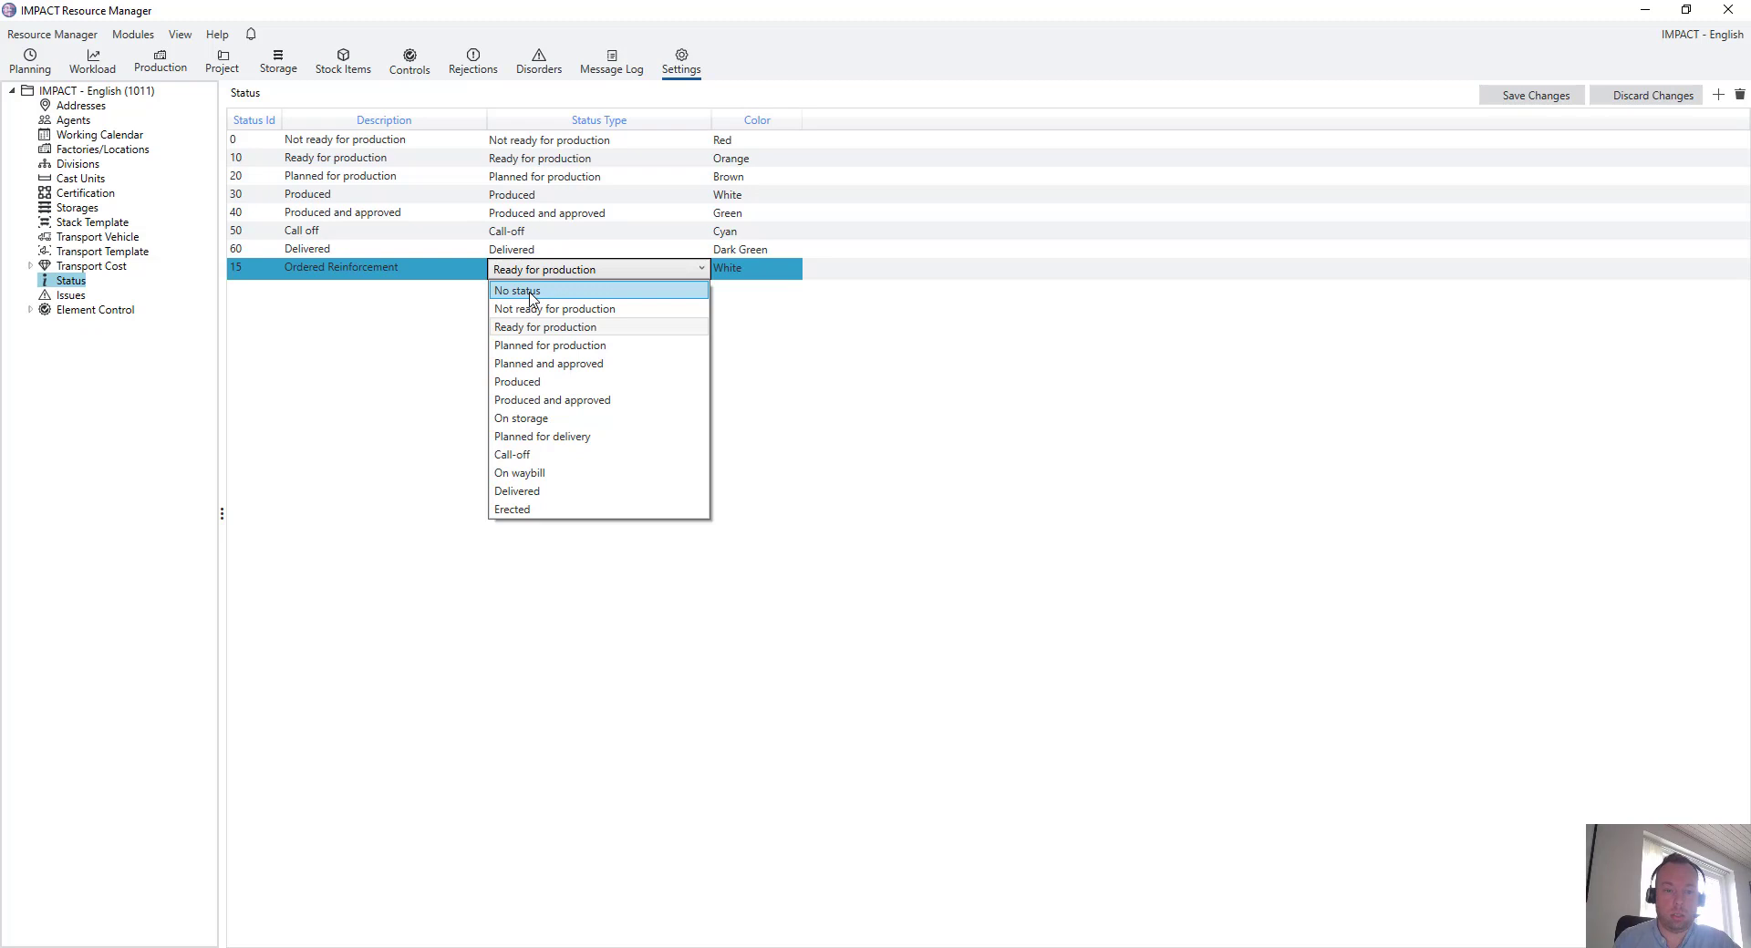
click(530, 292)
click(776, 277)
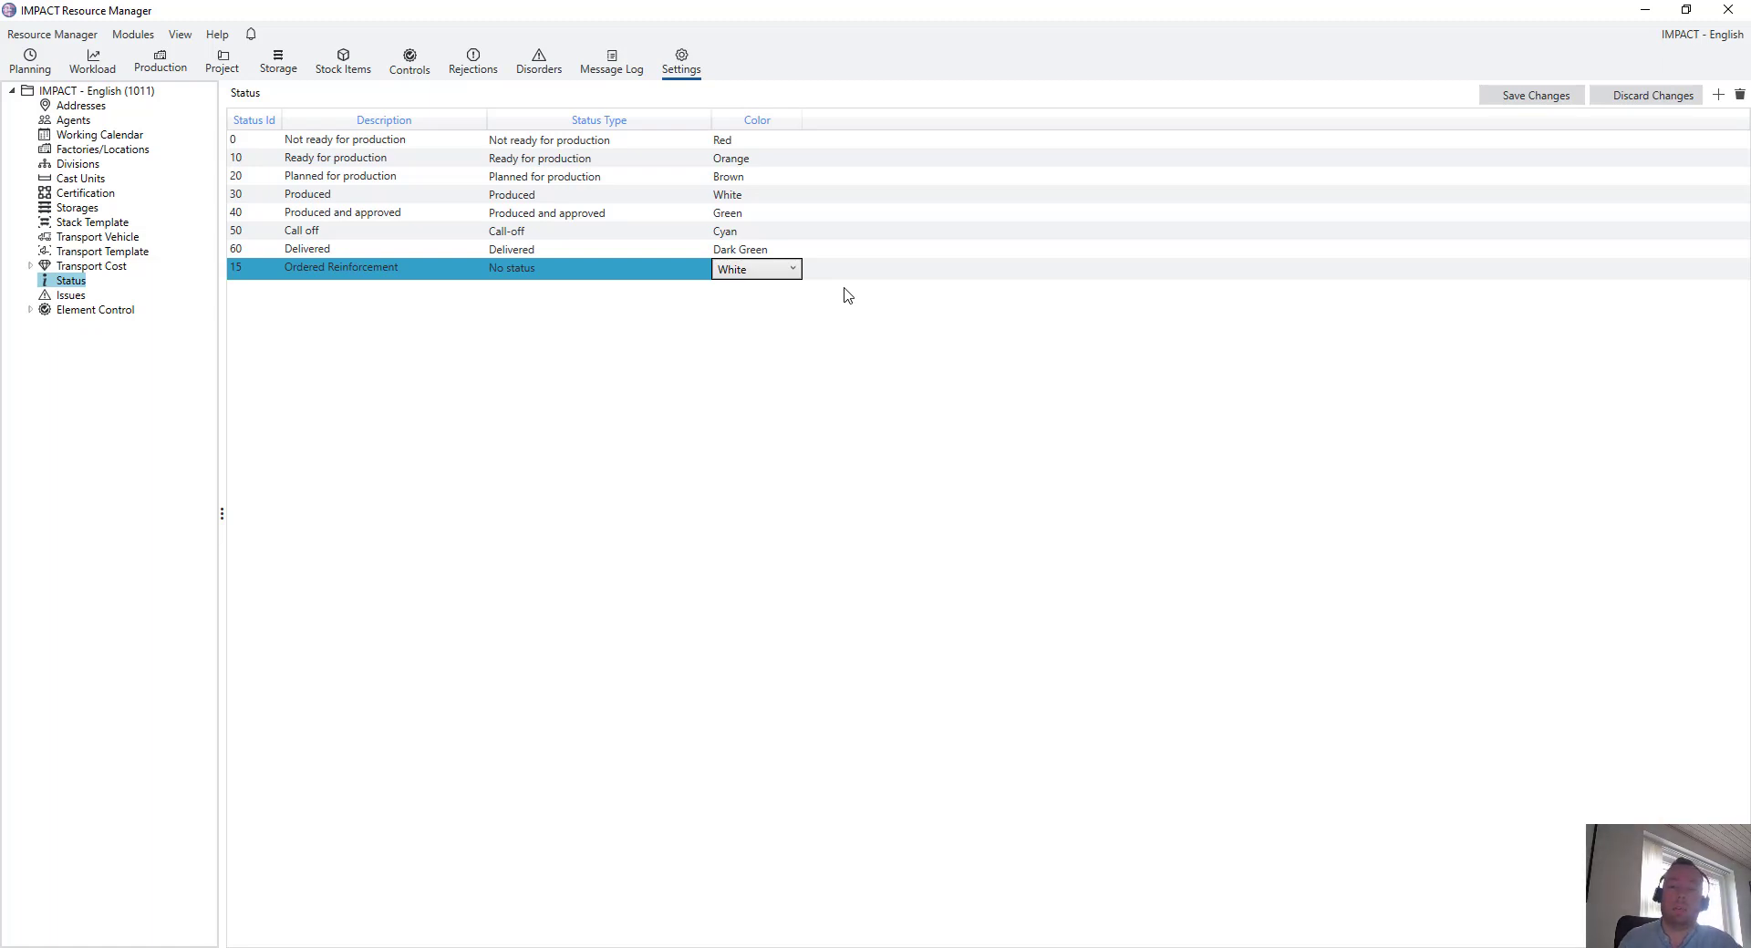
click(793, 269)
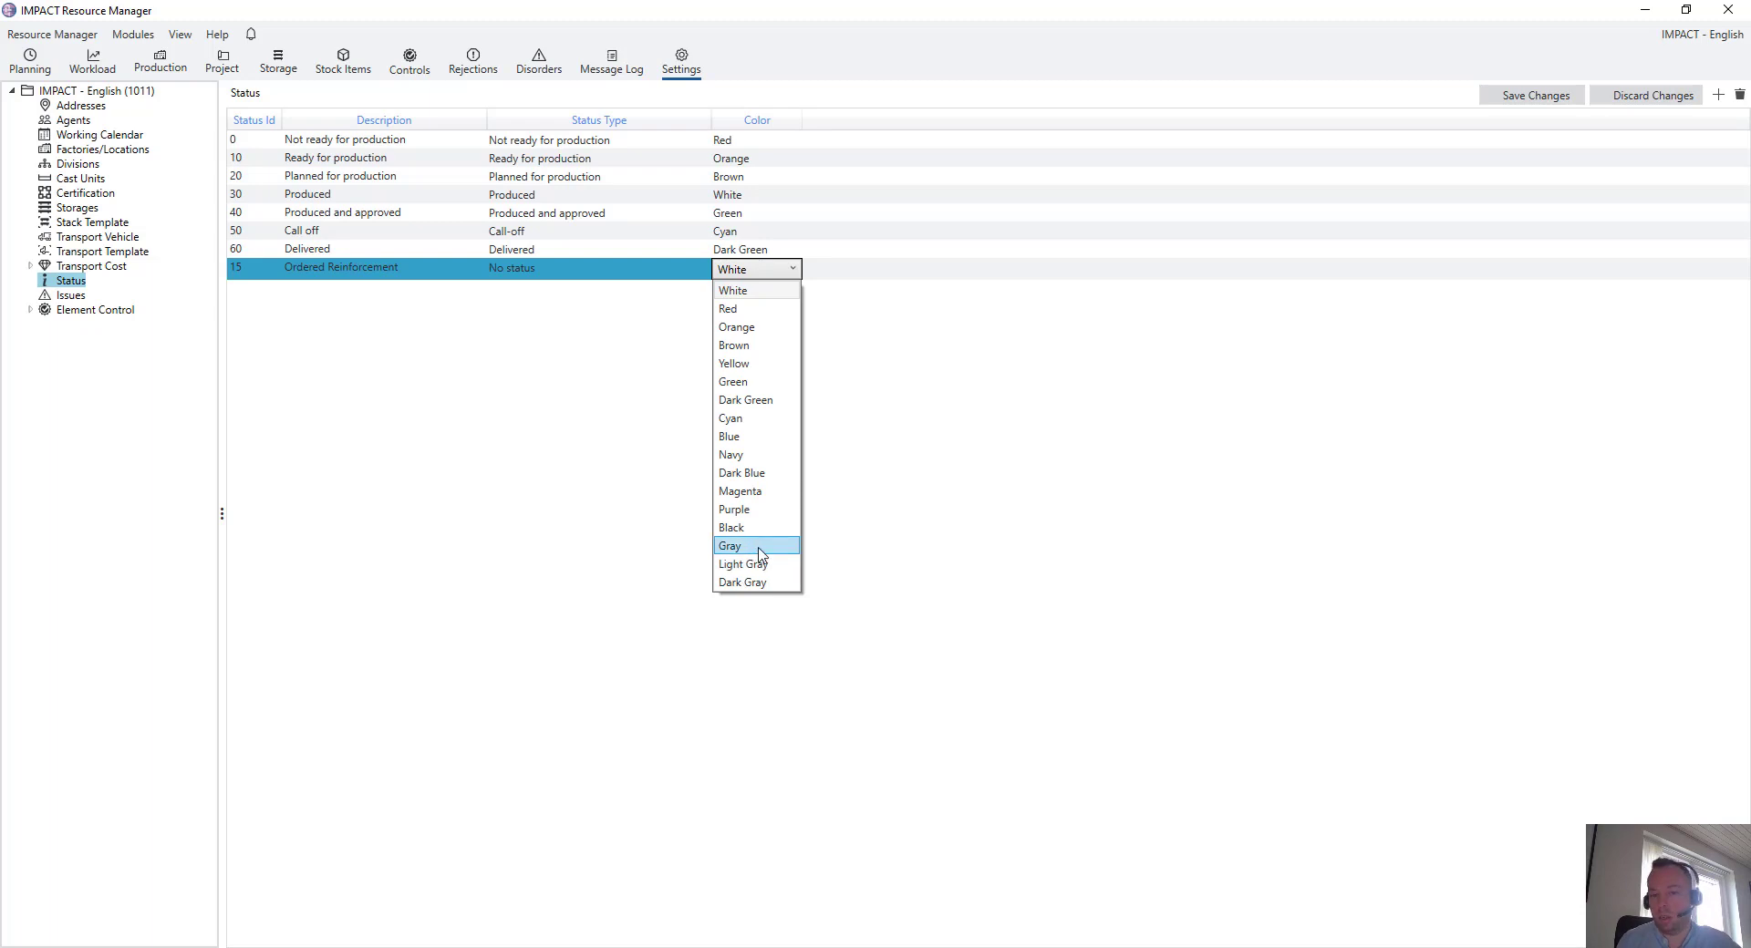
click(769, 509)
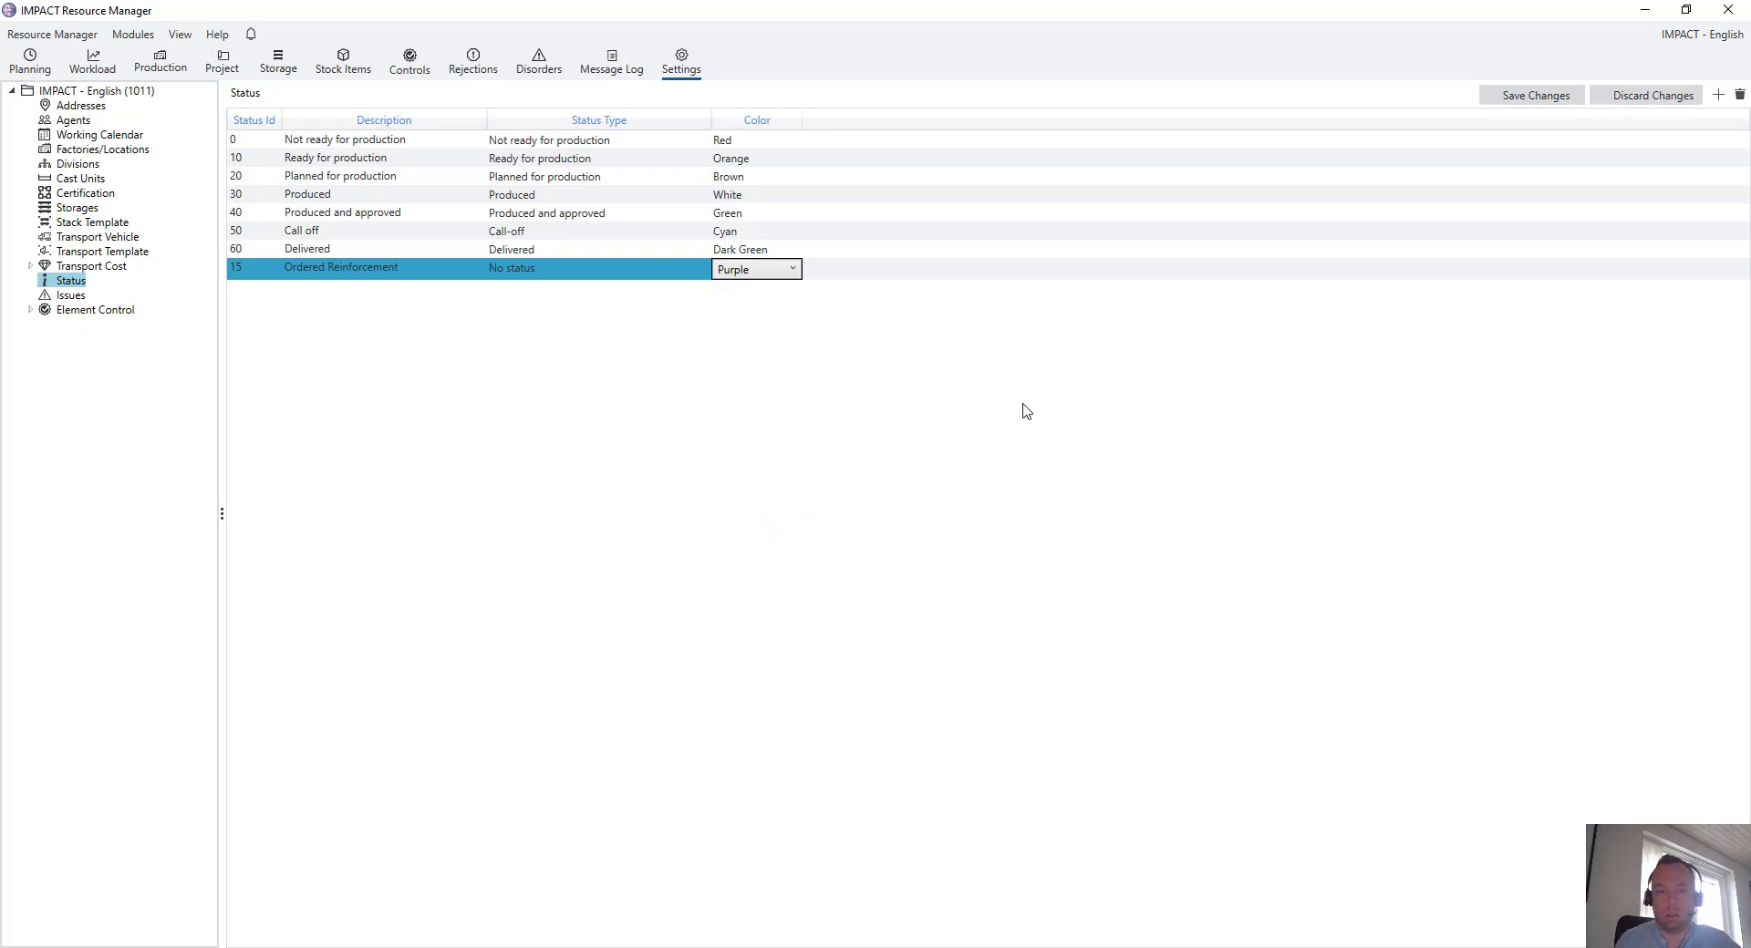
click(1540, 95)
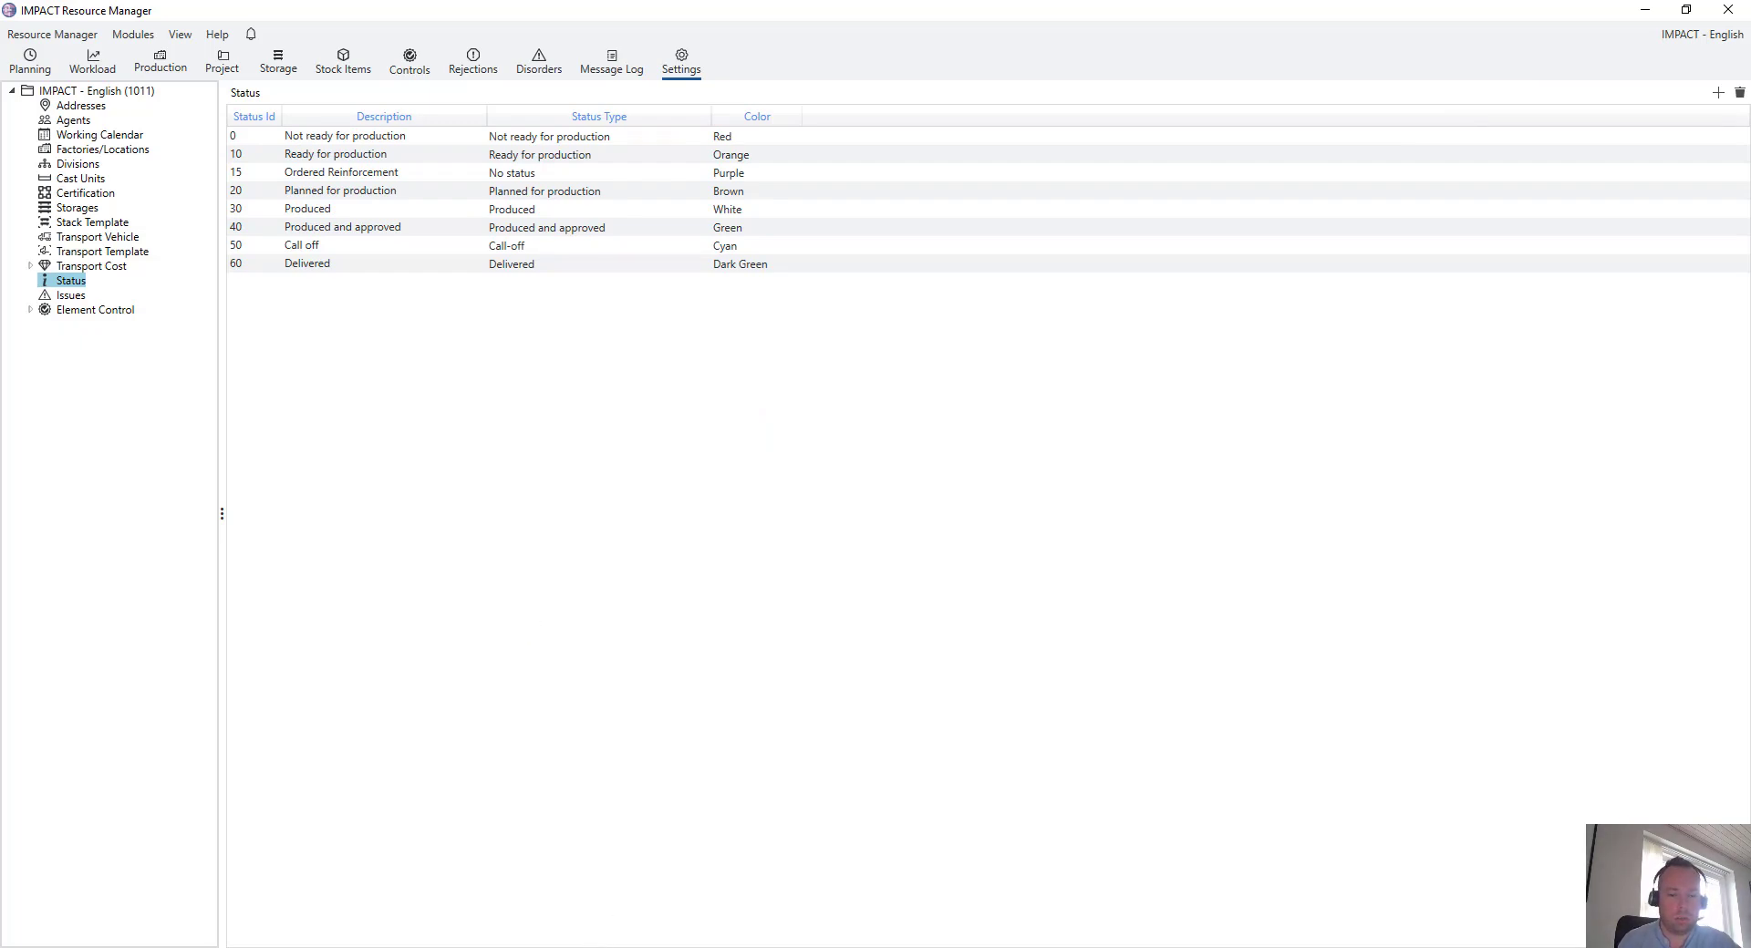
- Switch to IMPACT Project Manager, update the project's model and check the list of element statuses and colors
key(alt+Tab)
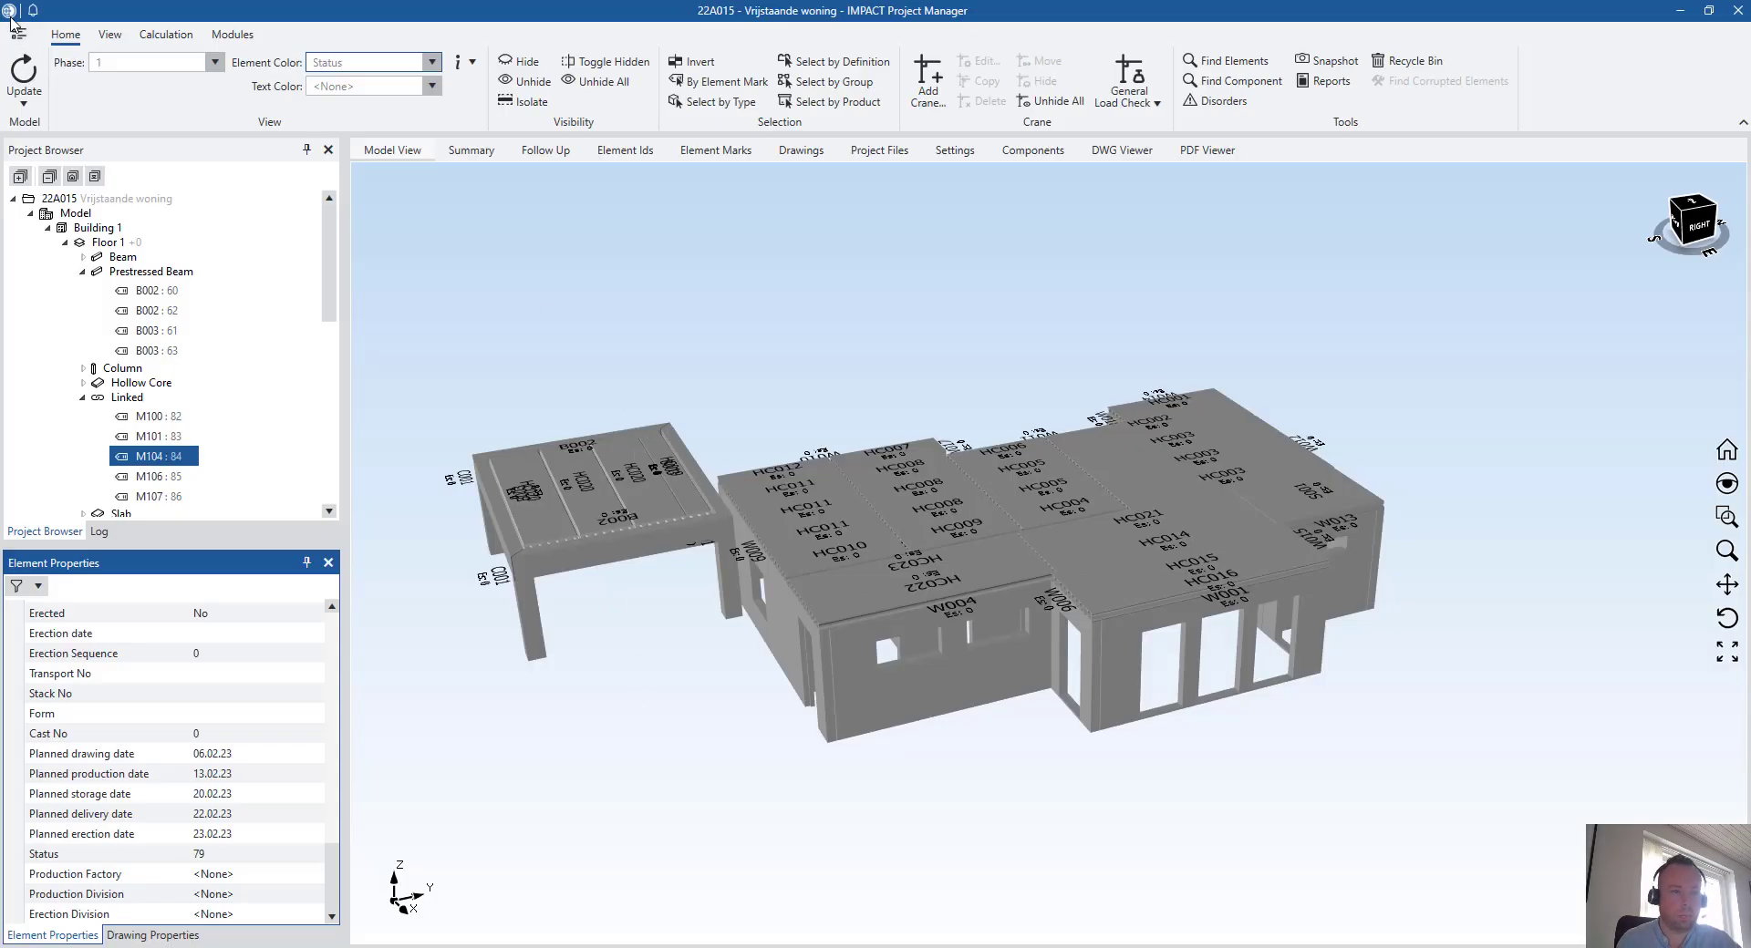
click(518, 239)
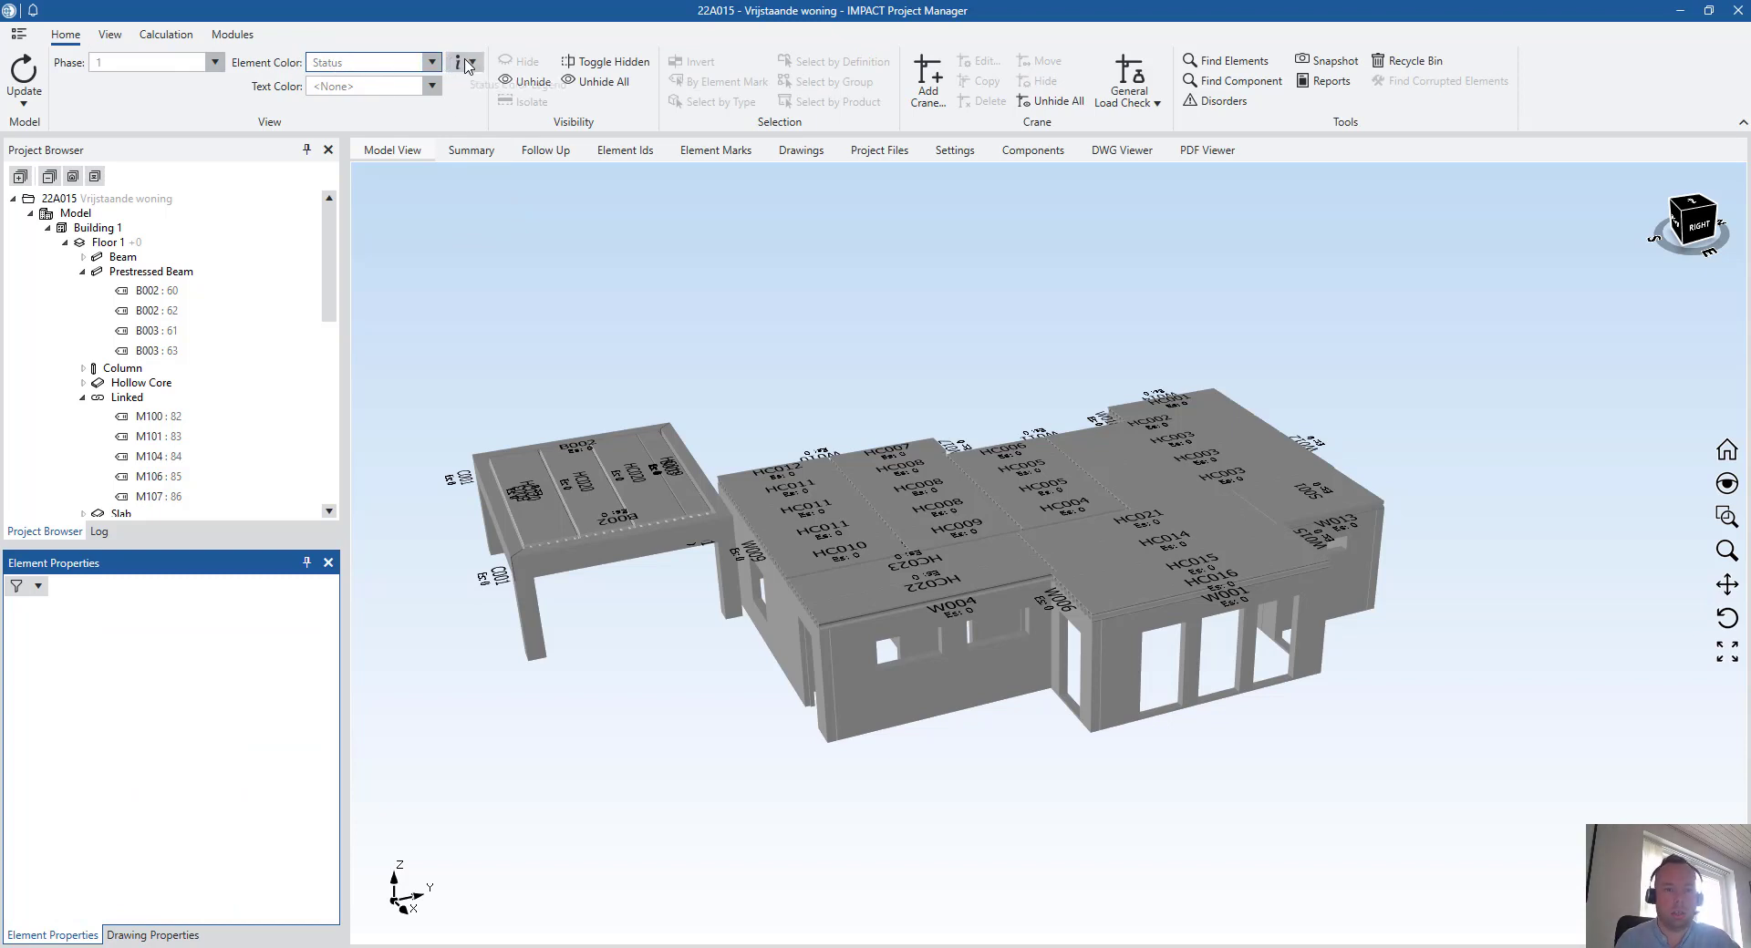
click(24, 71)
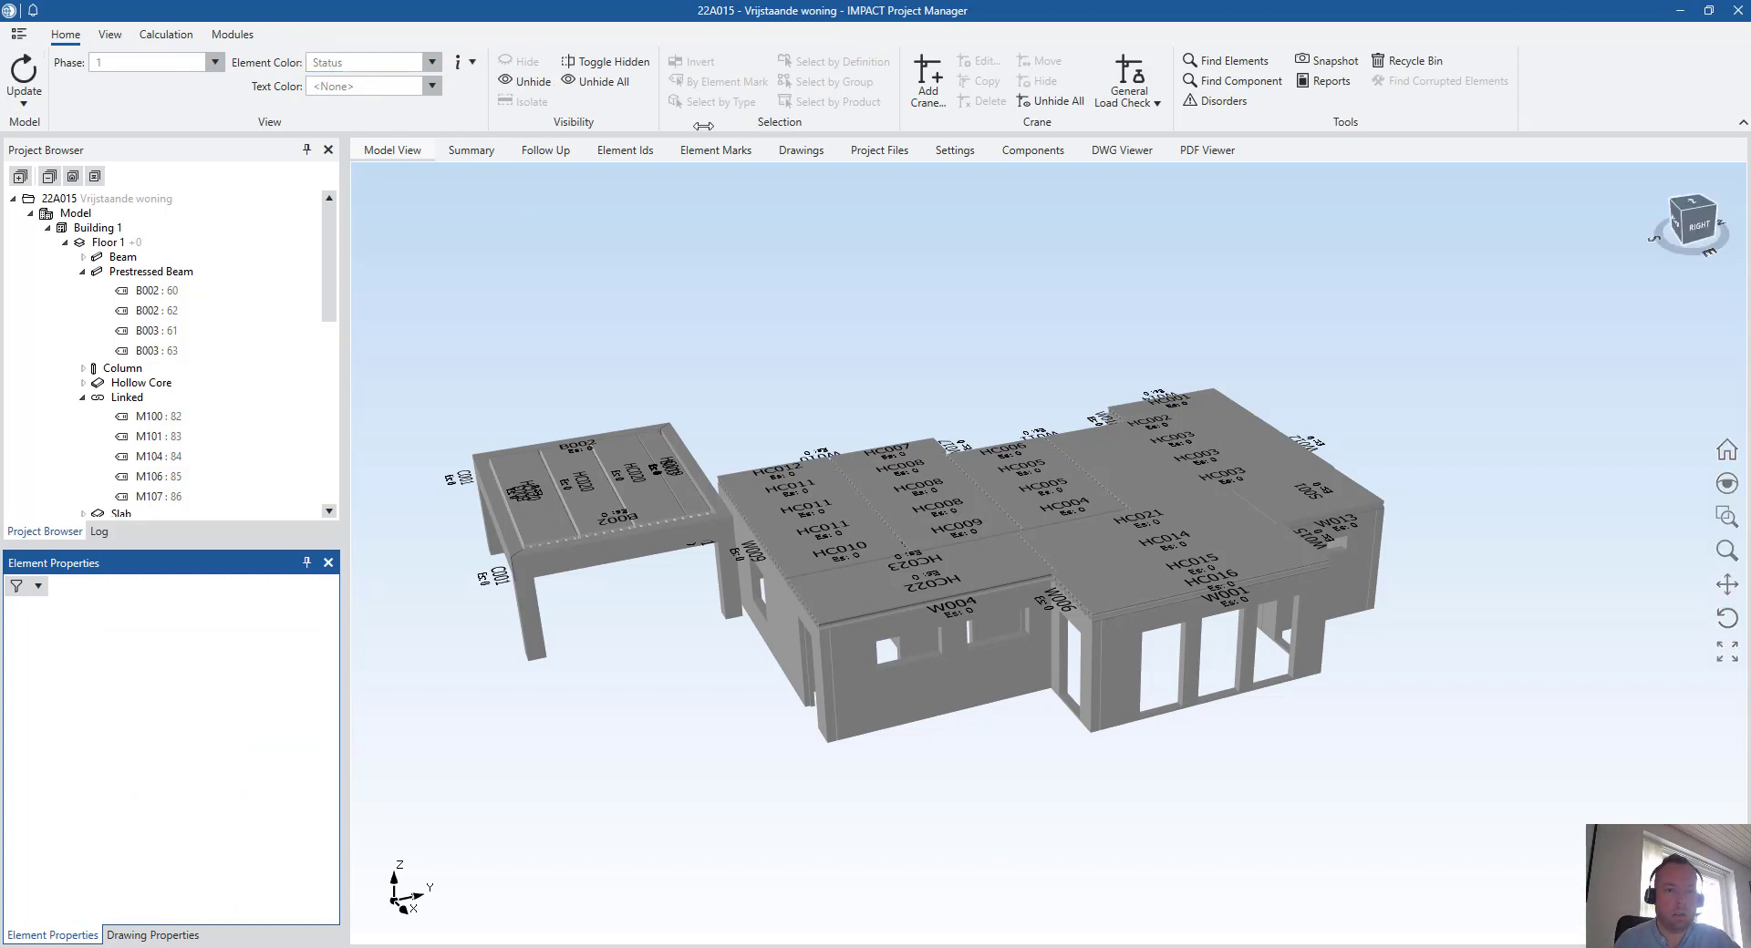
click(474, 64)
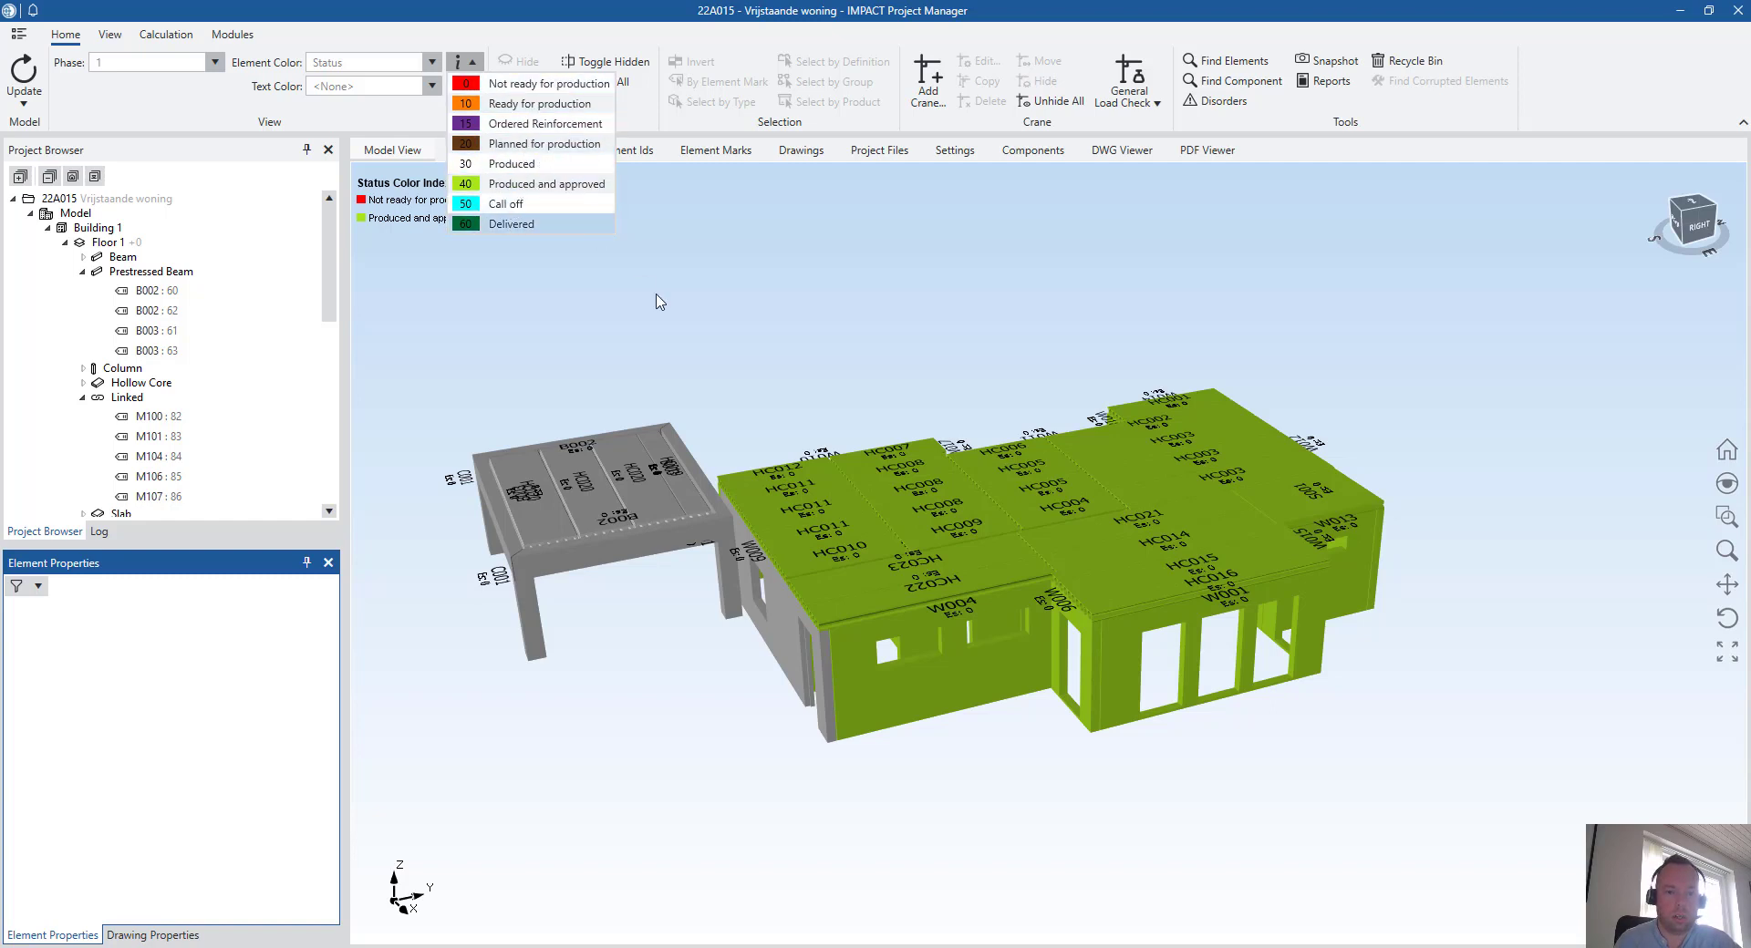
click(703, 315)
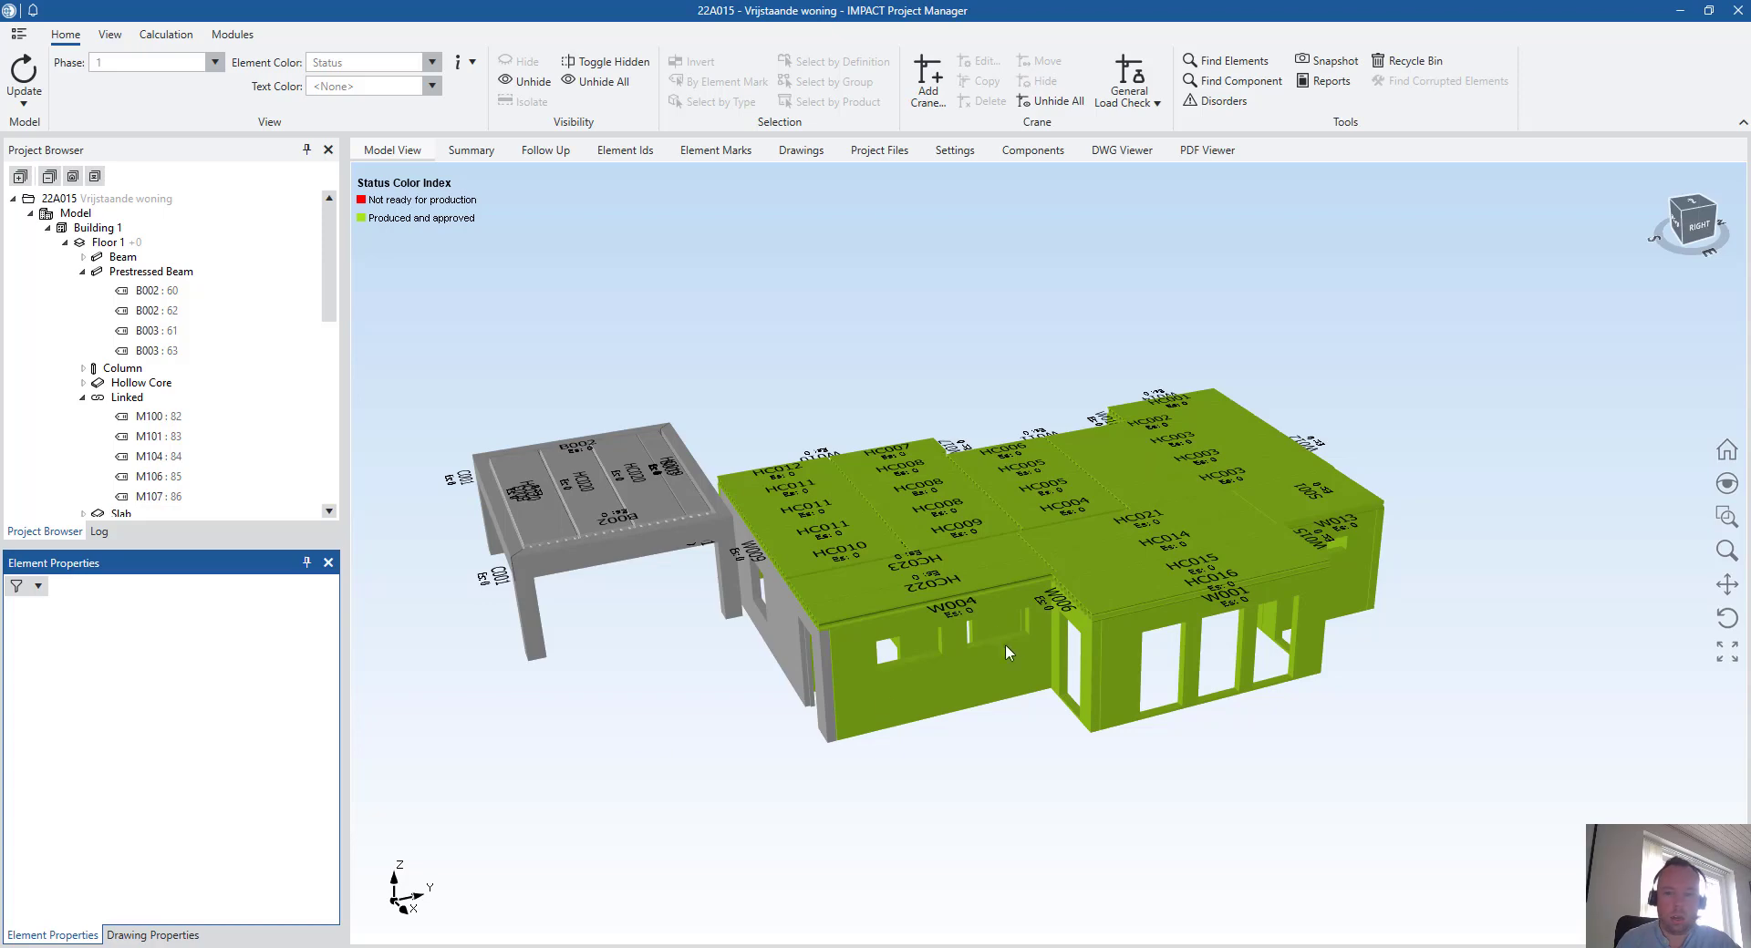
- Examine the building model from several angles and compare its element colors with the status color index
scroll(994, 609, up, 2)
scroll(1000, 600, down, 4)
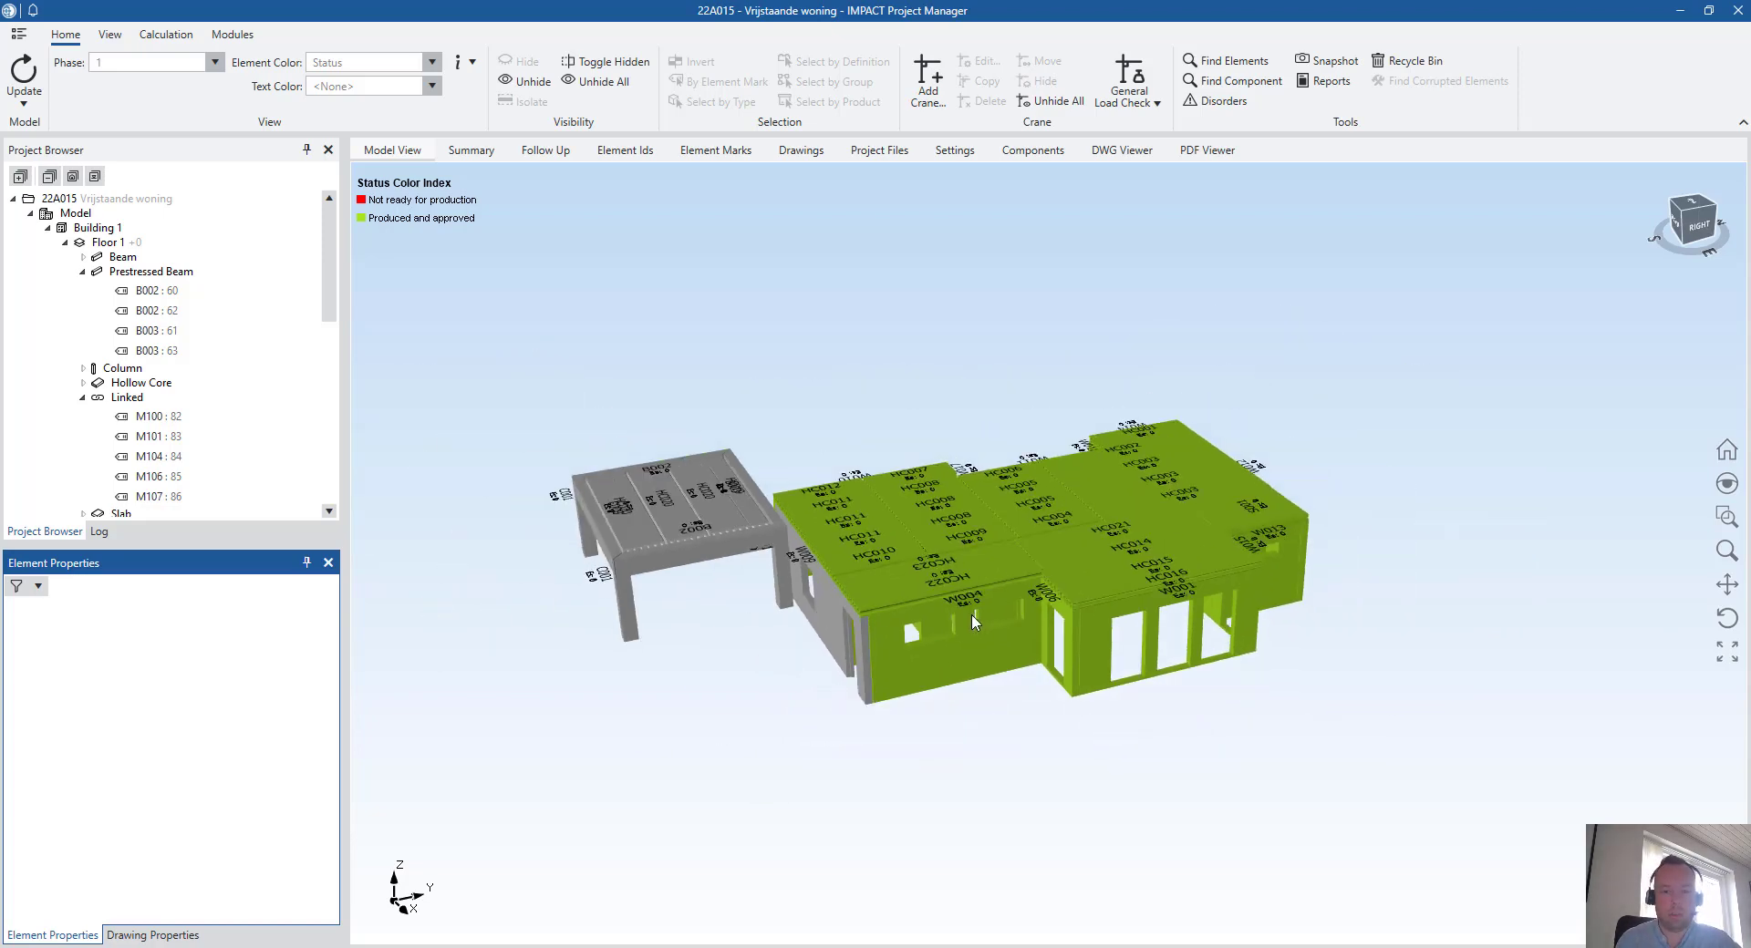
mouse_move(972, 615)
mouse_down()
mouse_move(864, 601)
mouse_move(964, 613)
mouse_up()
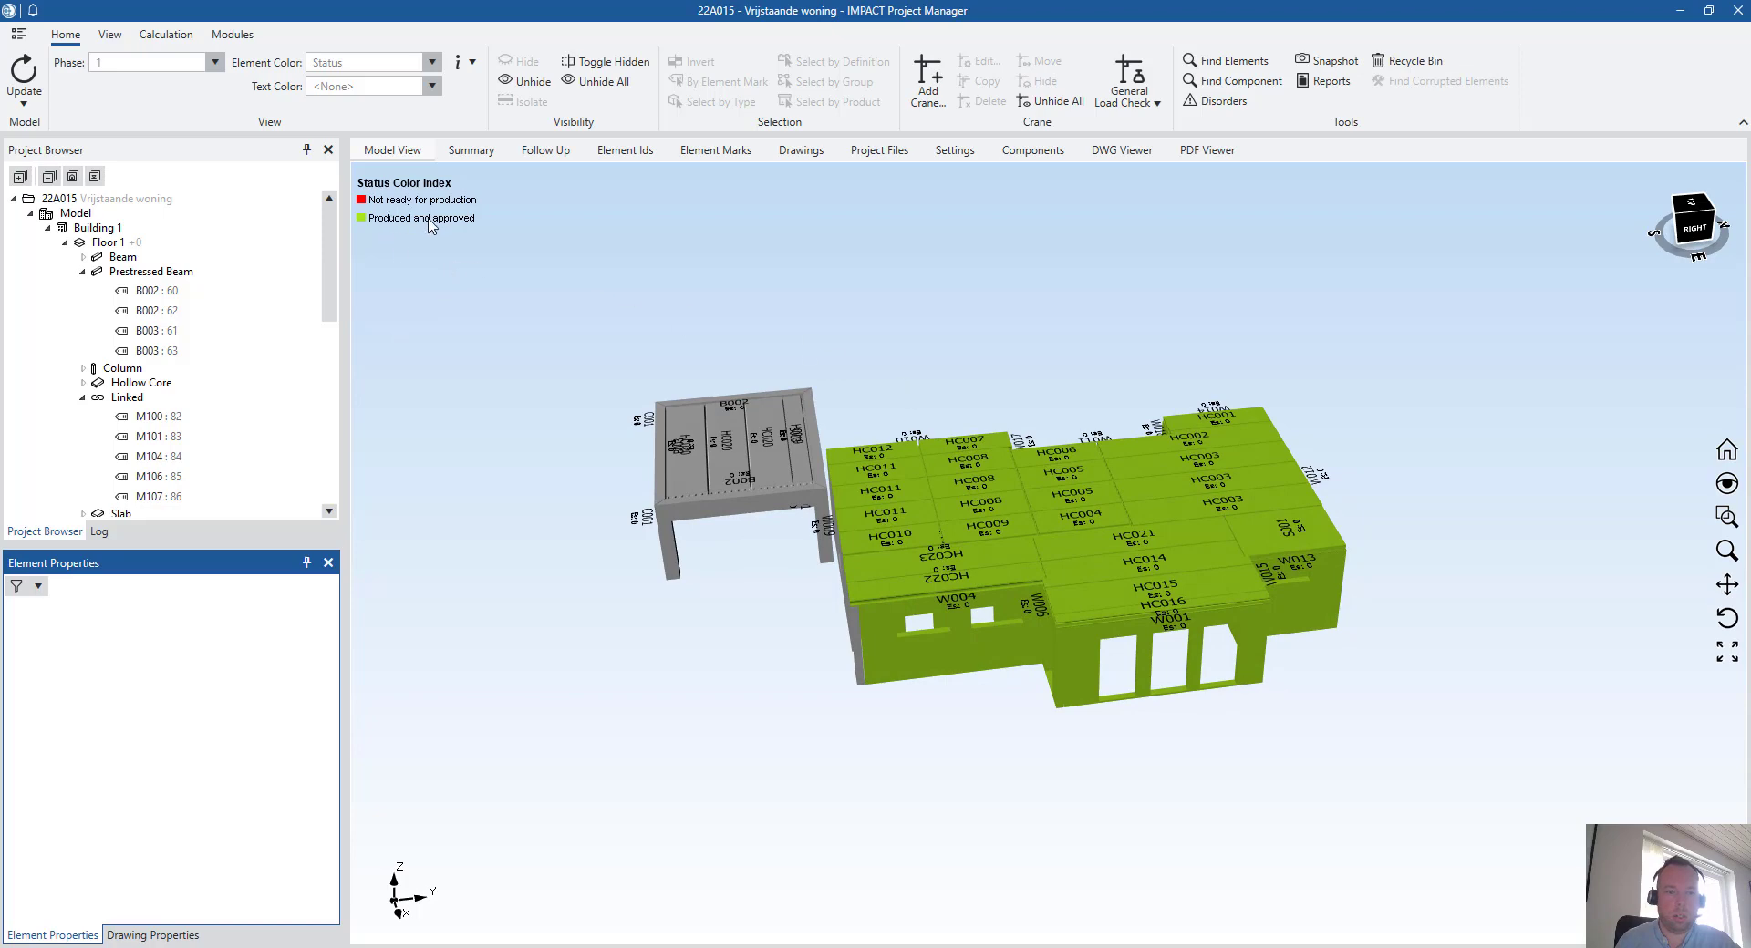
scroll(1133, 449, up, 2)
scroll(1134, 449, down, 3)
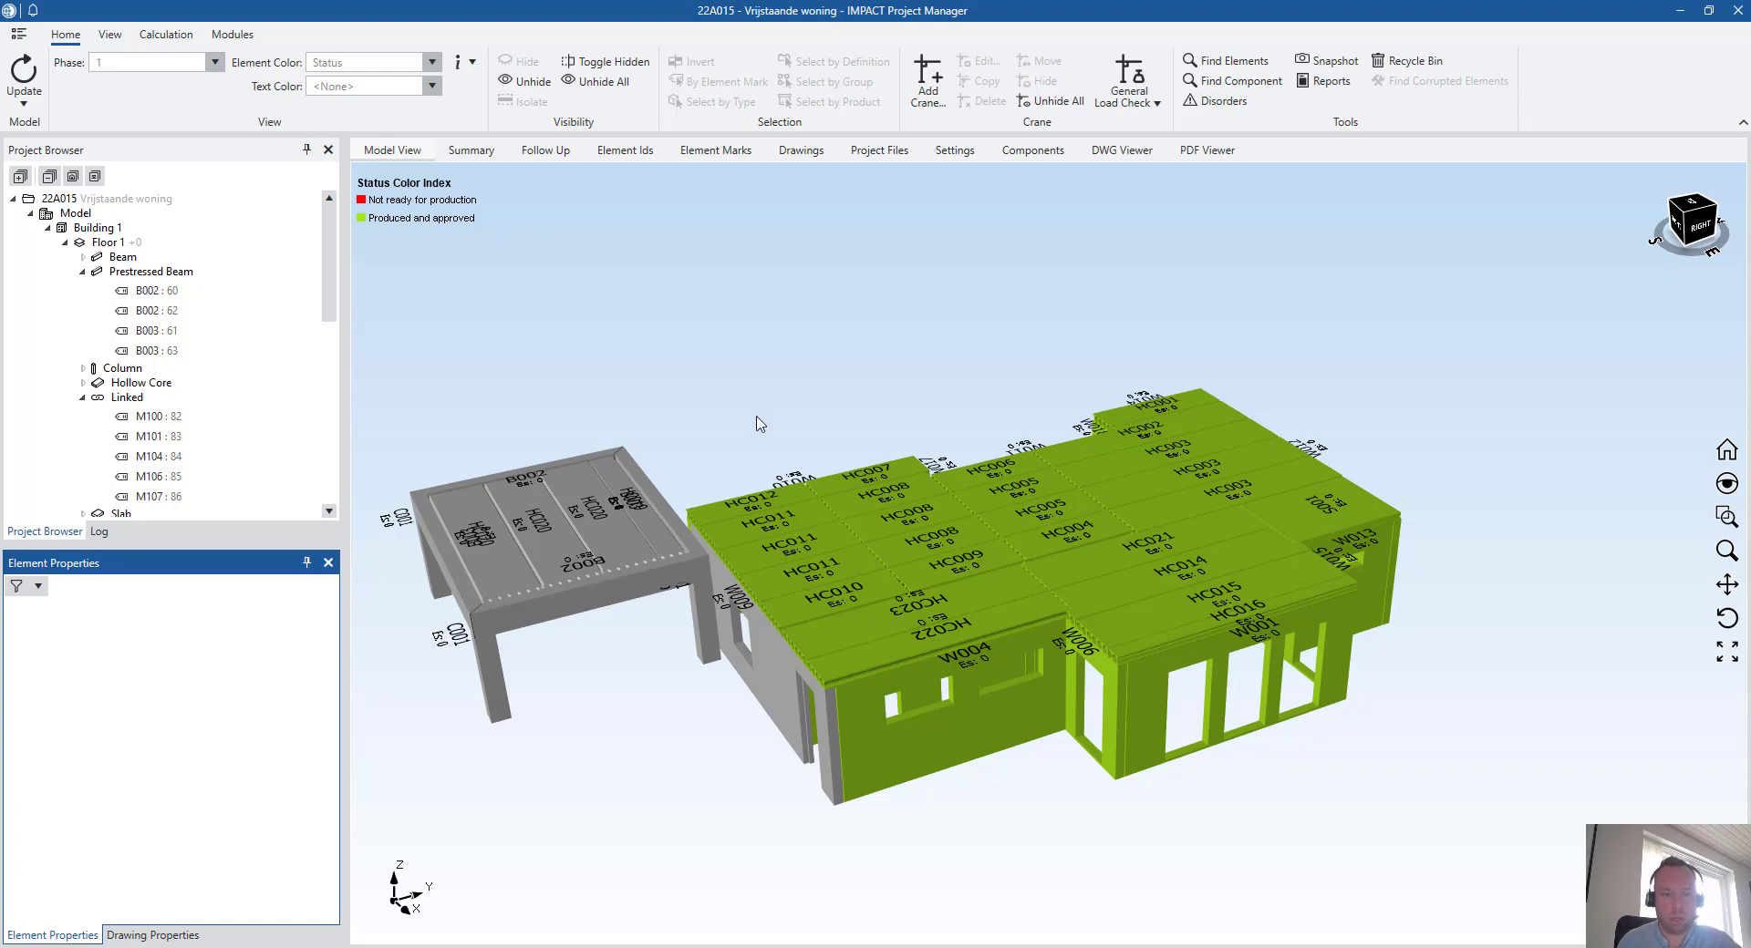
drag(730, 418, 846, 517)
scroll(803, 436, down, 5)
scroll(839, 529, up, 5)
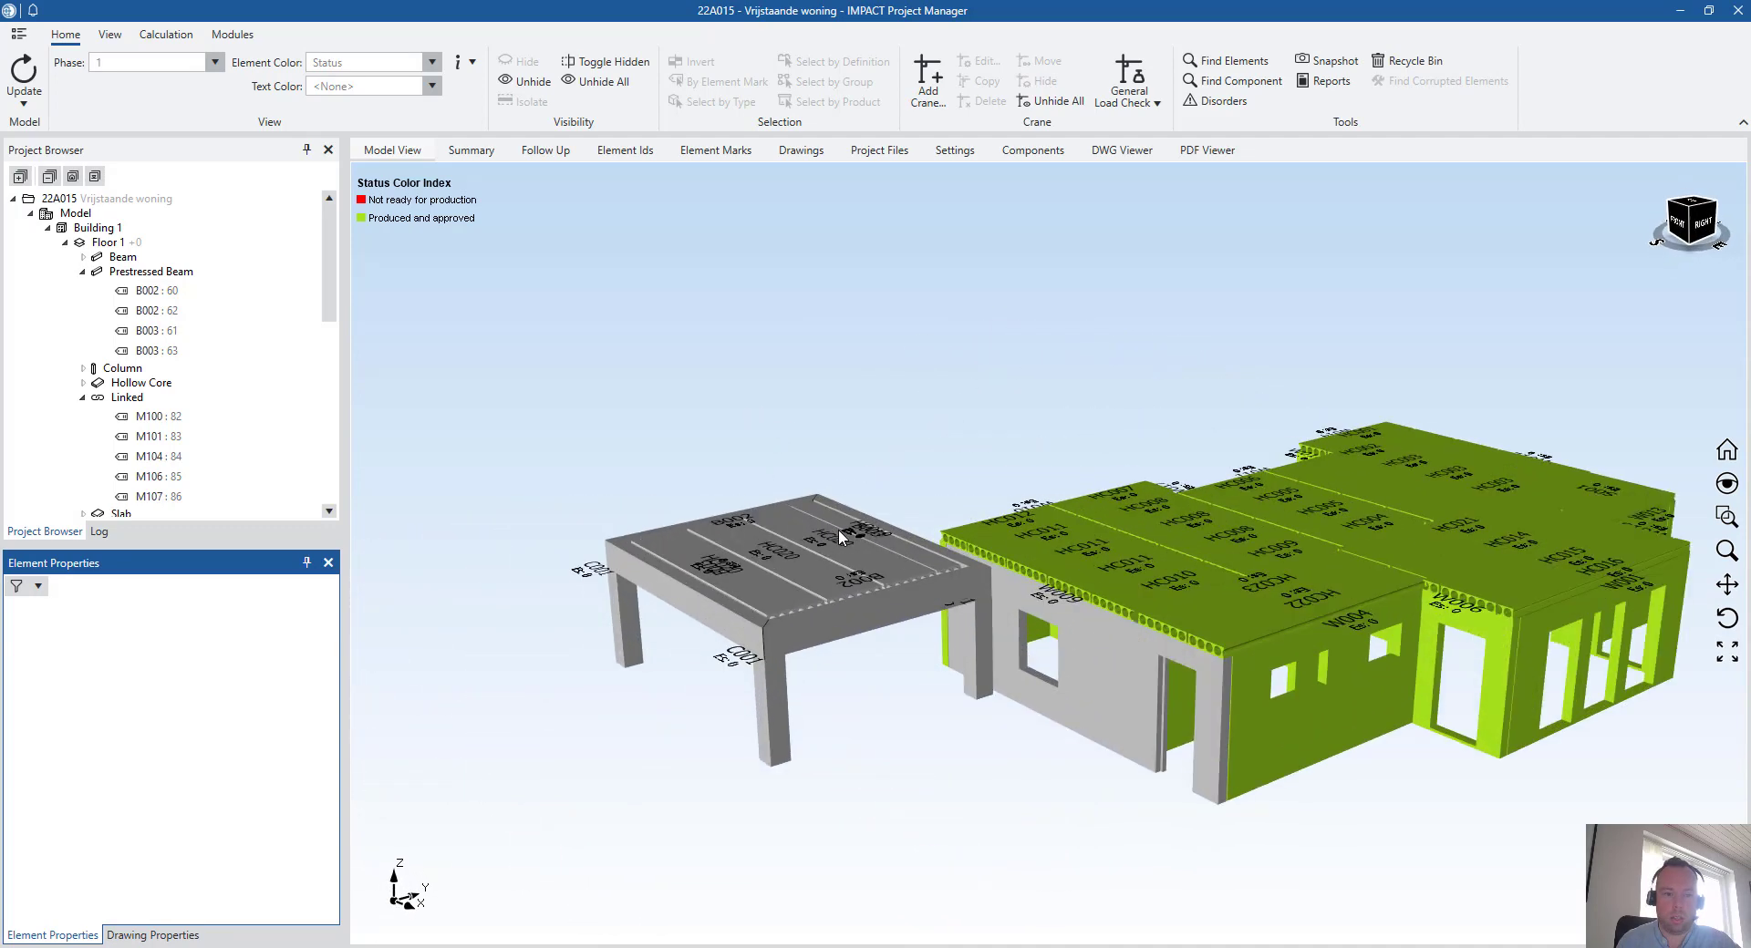
- Select the detached carport structure's roof, beams and front column, and apply the element status "15 - Ordered Reinforcement" to them
drag(861, 423, 759, 763)
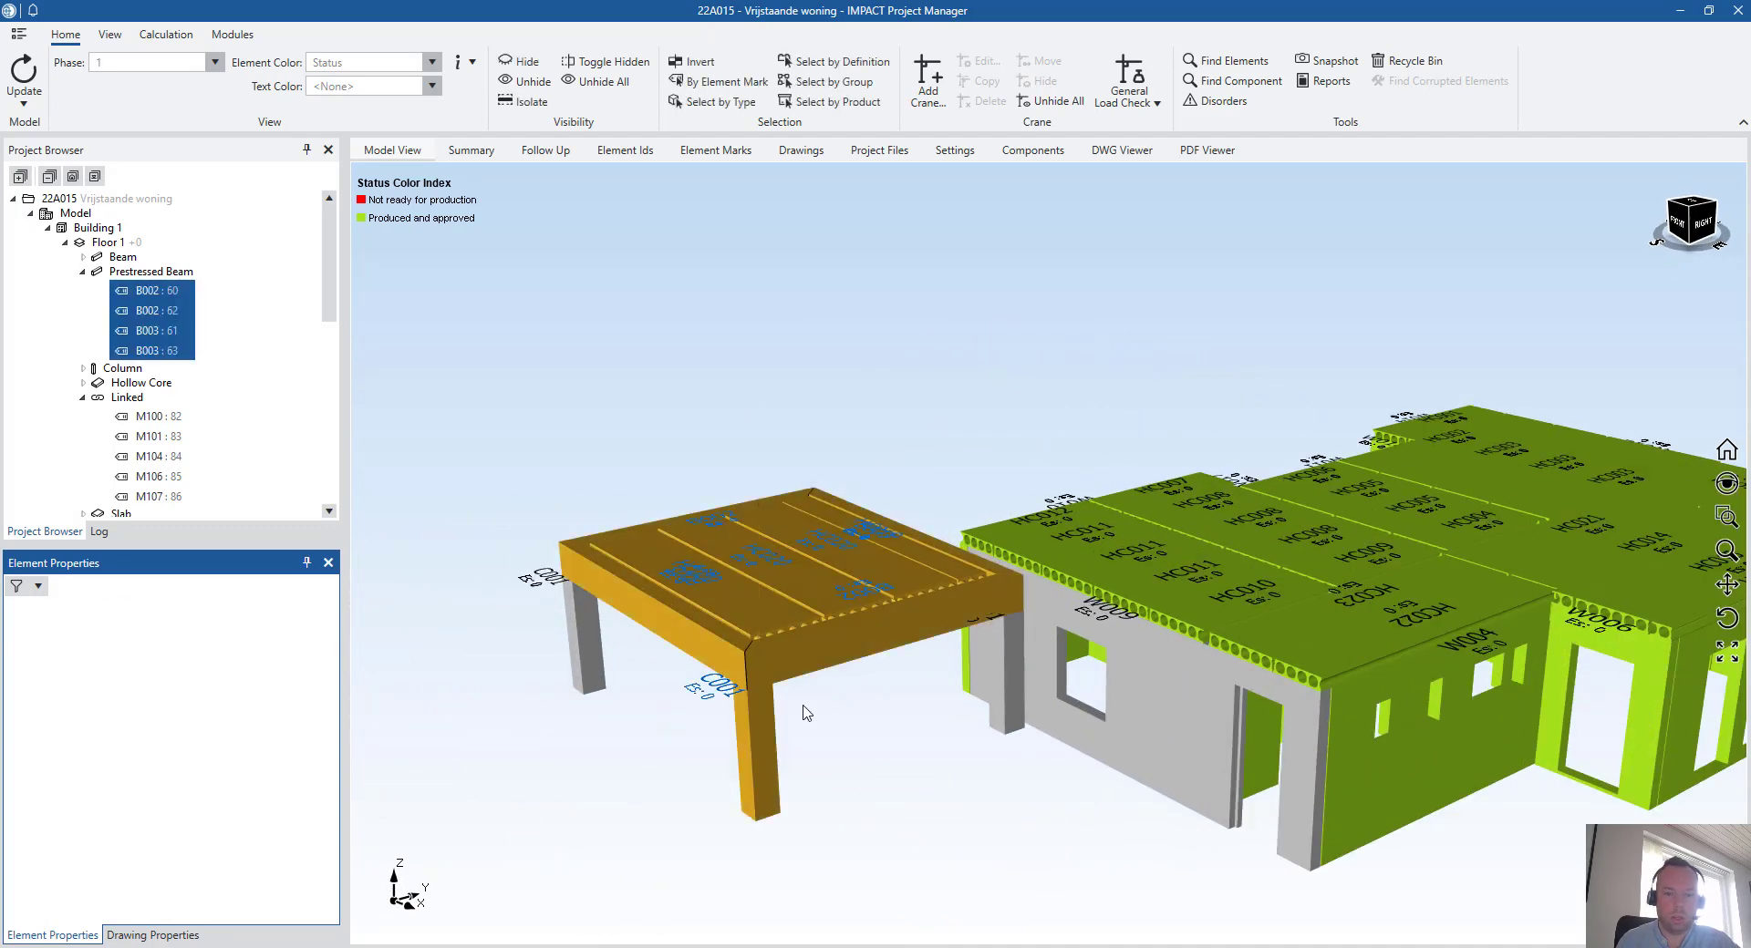
right_click(795, 628)
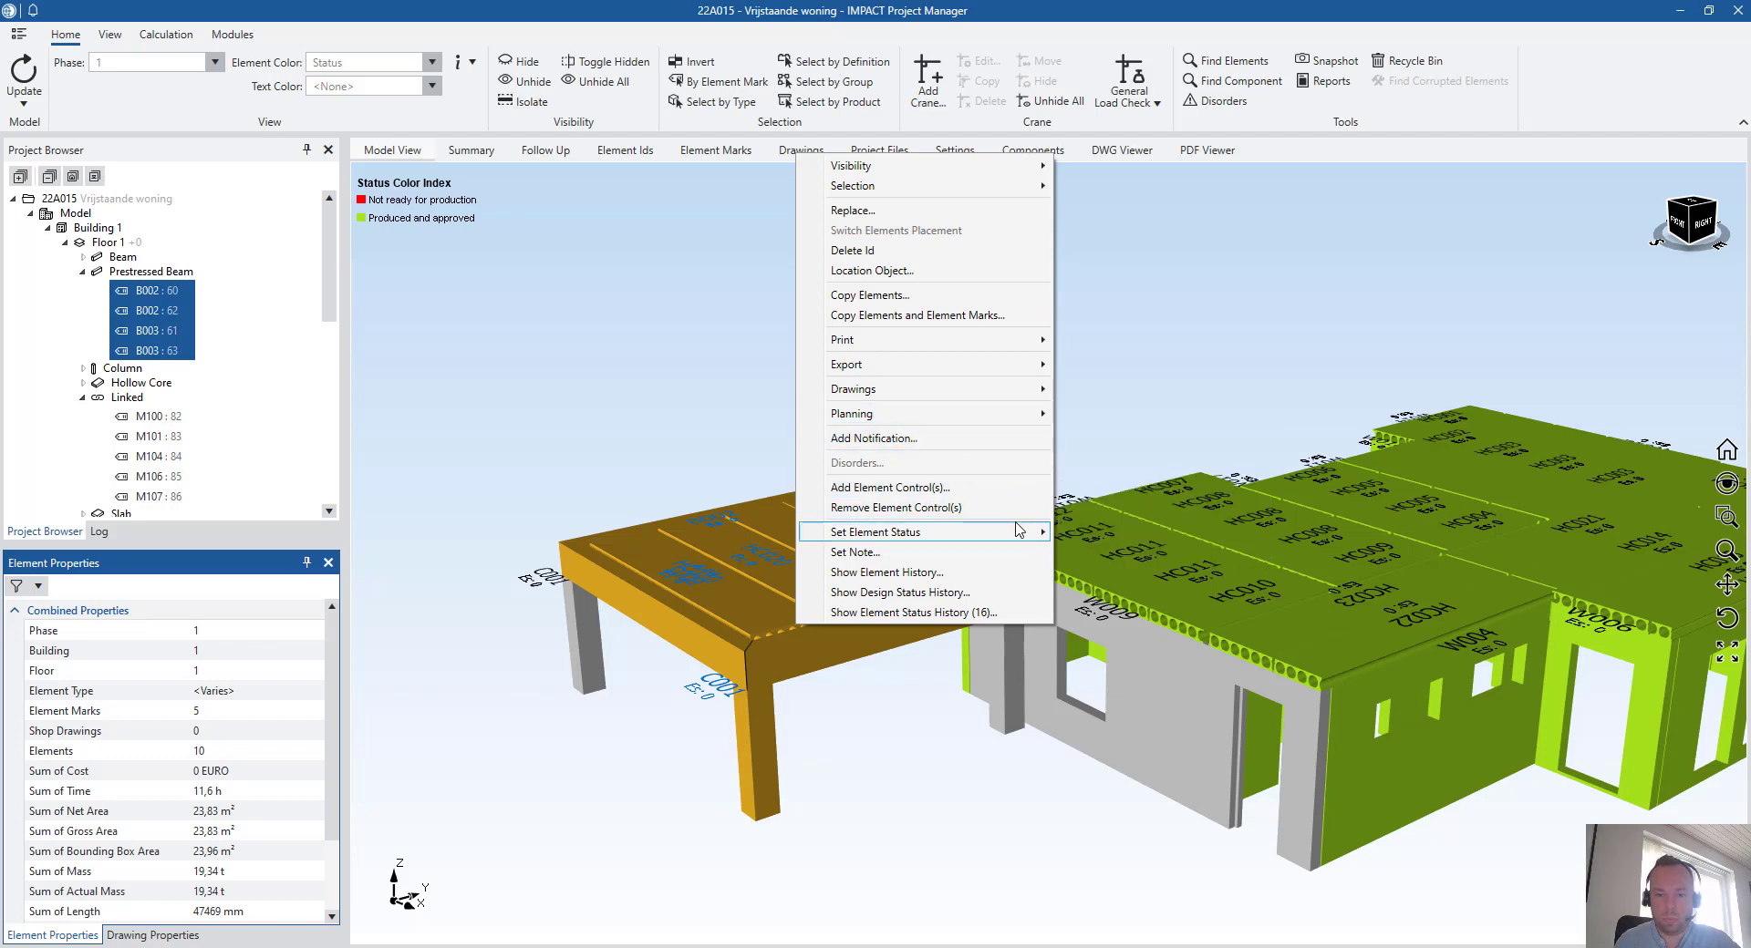
click(1067, 532)
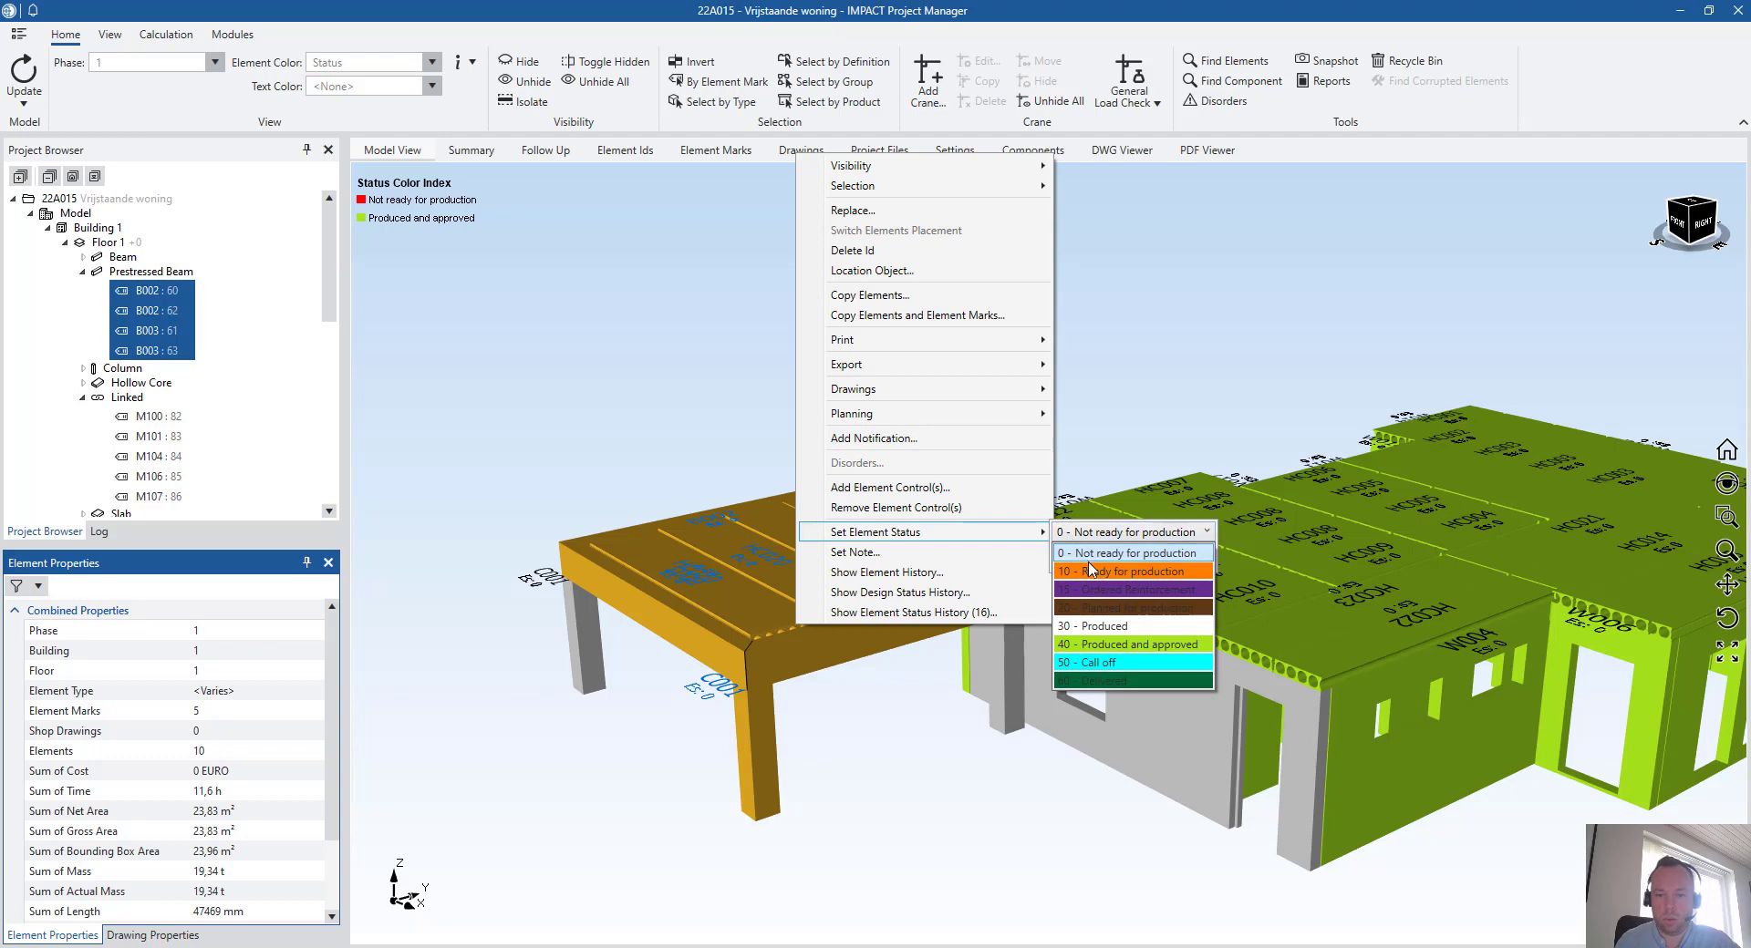
click(1120, 590)
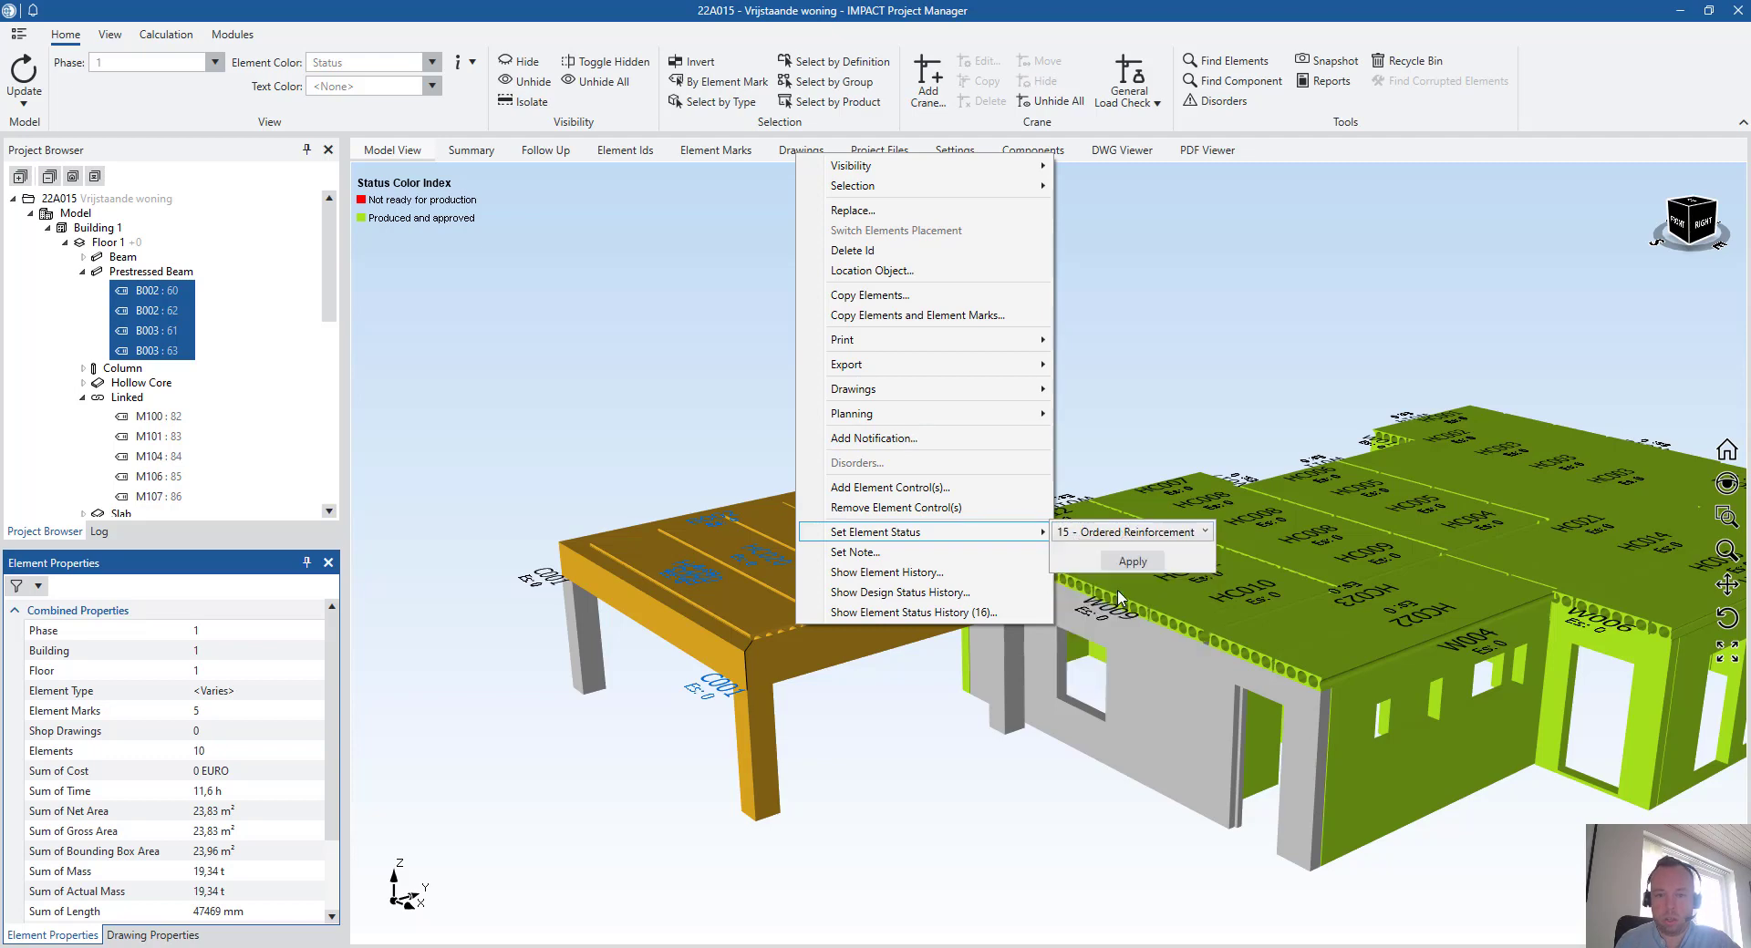
click(1133, 561)
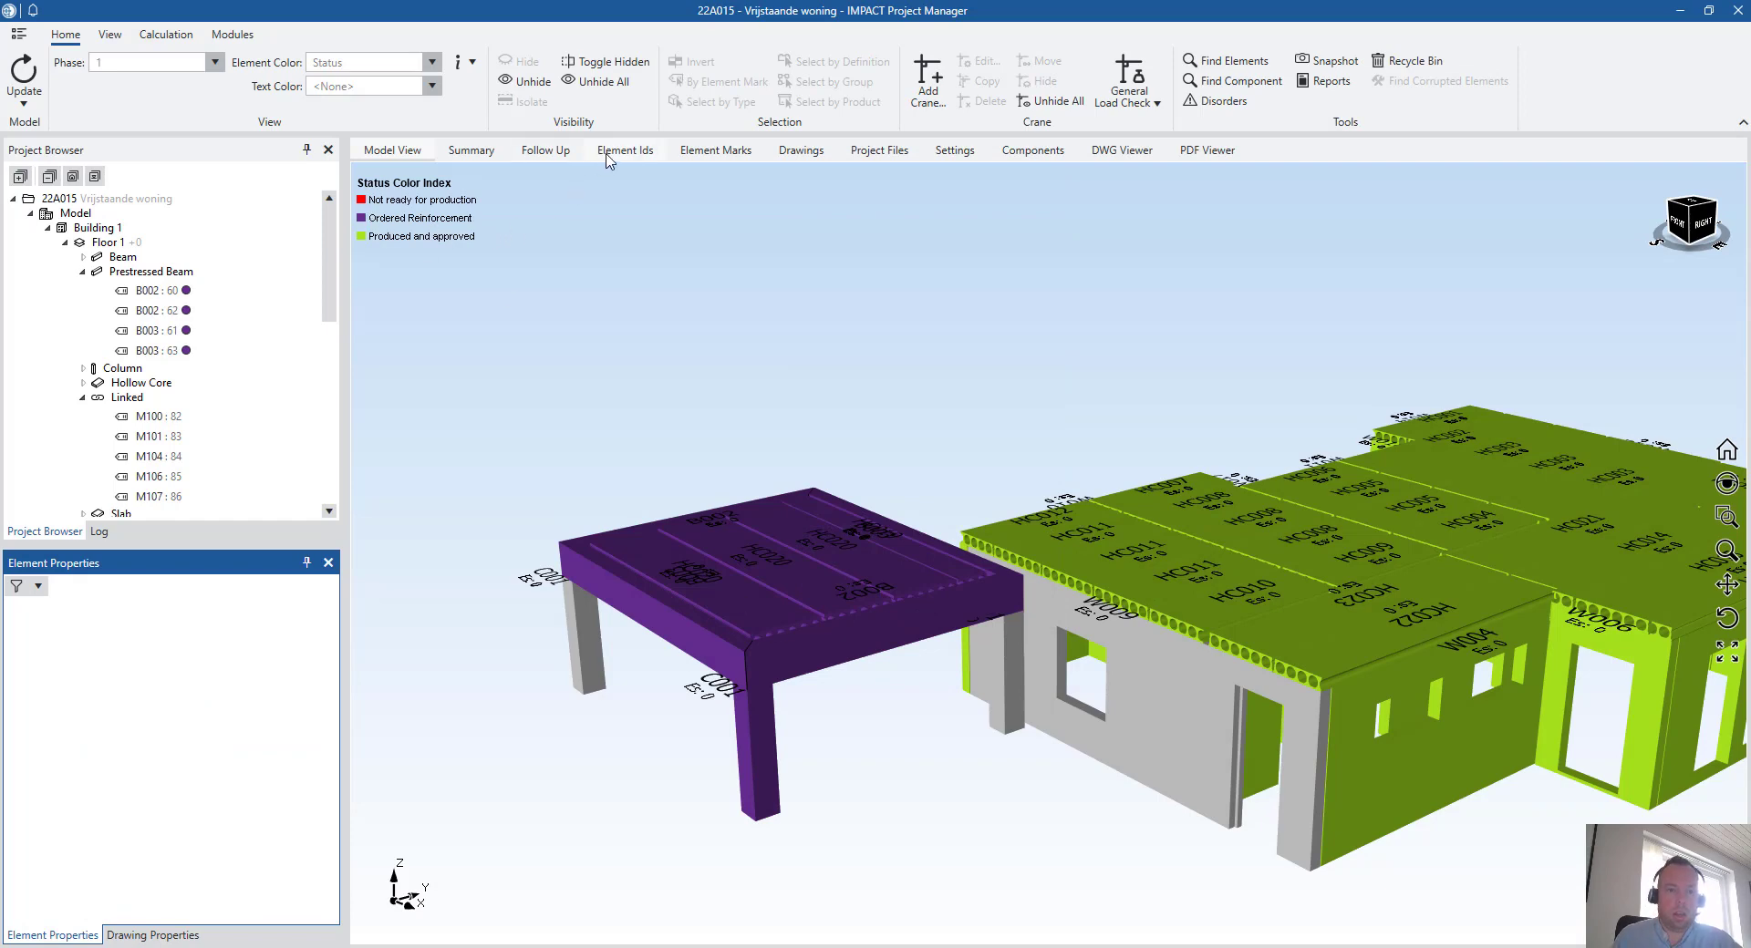
- Filter the element ID list to status 15 and show the filtered elements in the model view
click(644, 153)
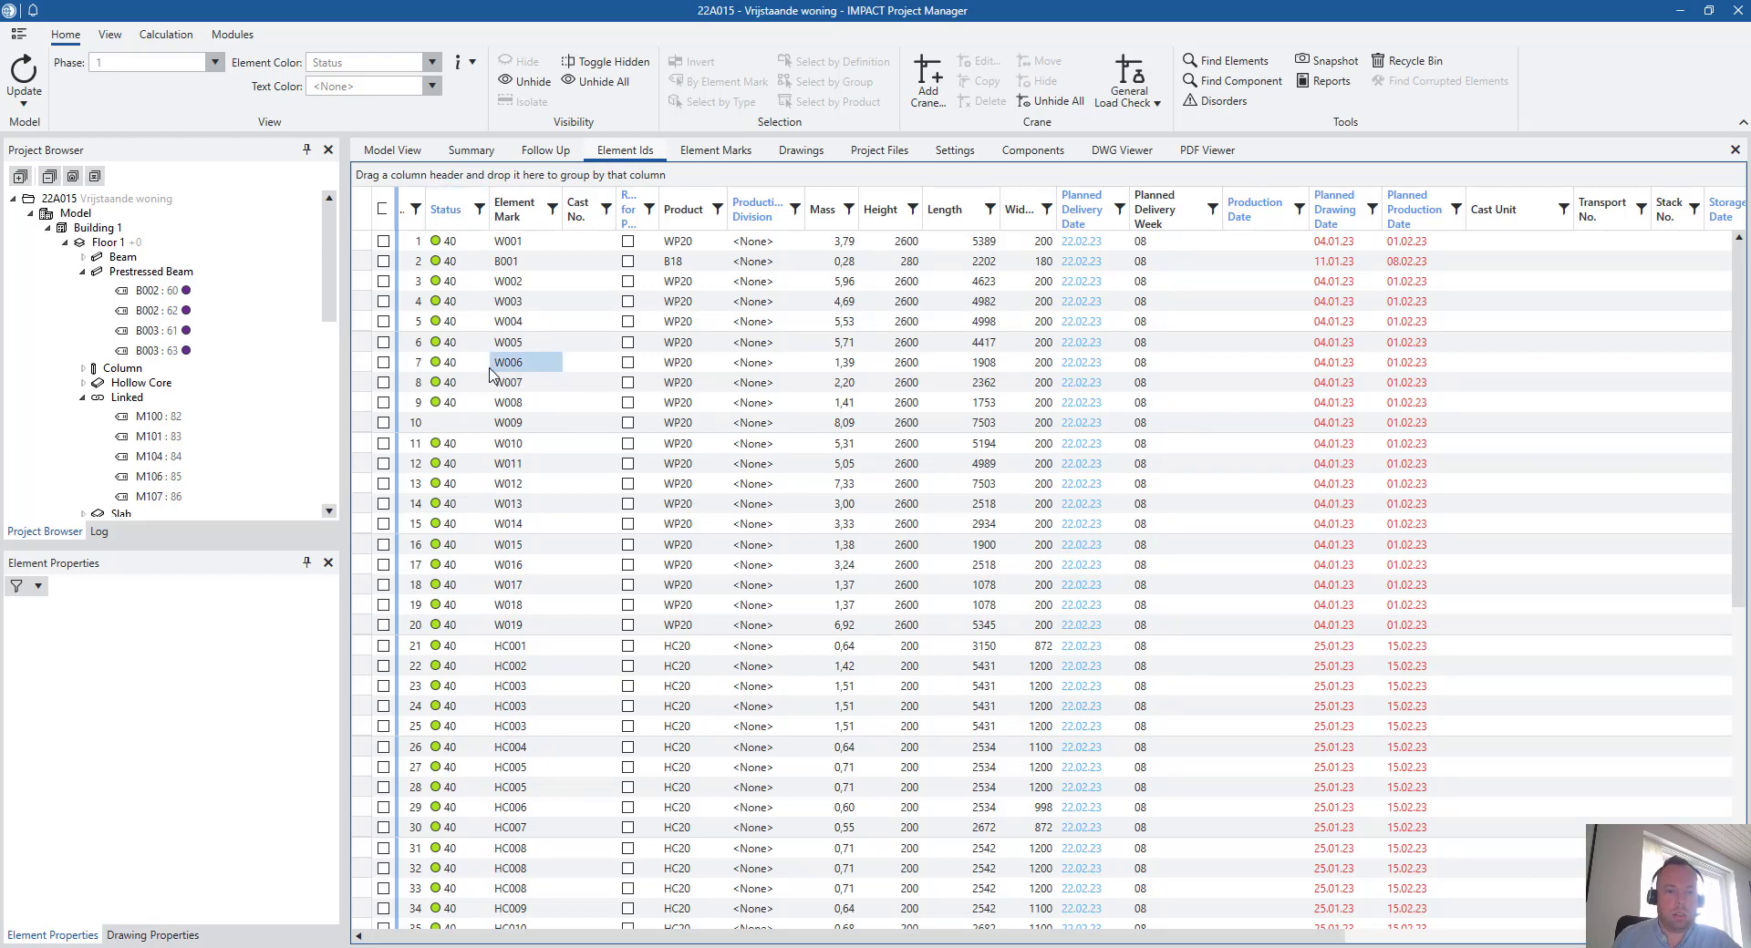
scroll(483, 493, down, 4)
scroll(484, 493, down, 3)
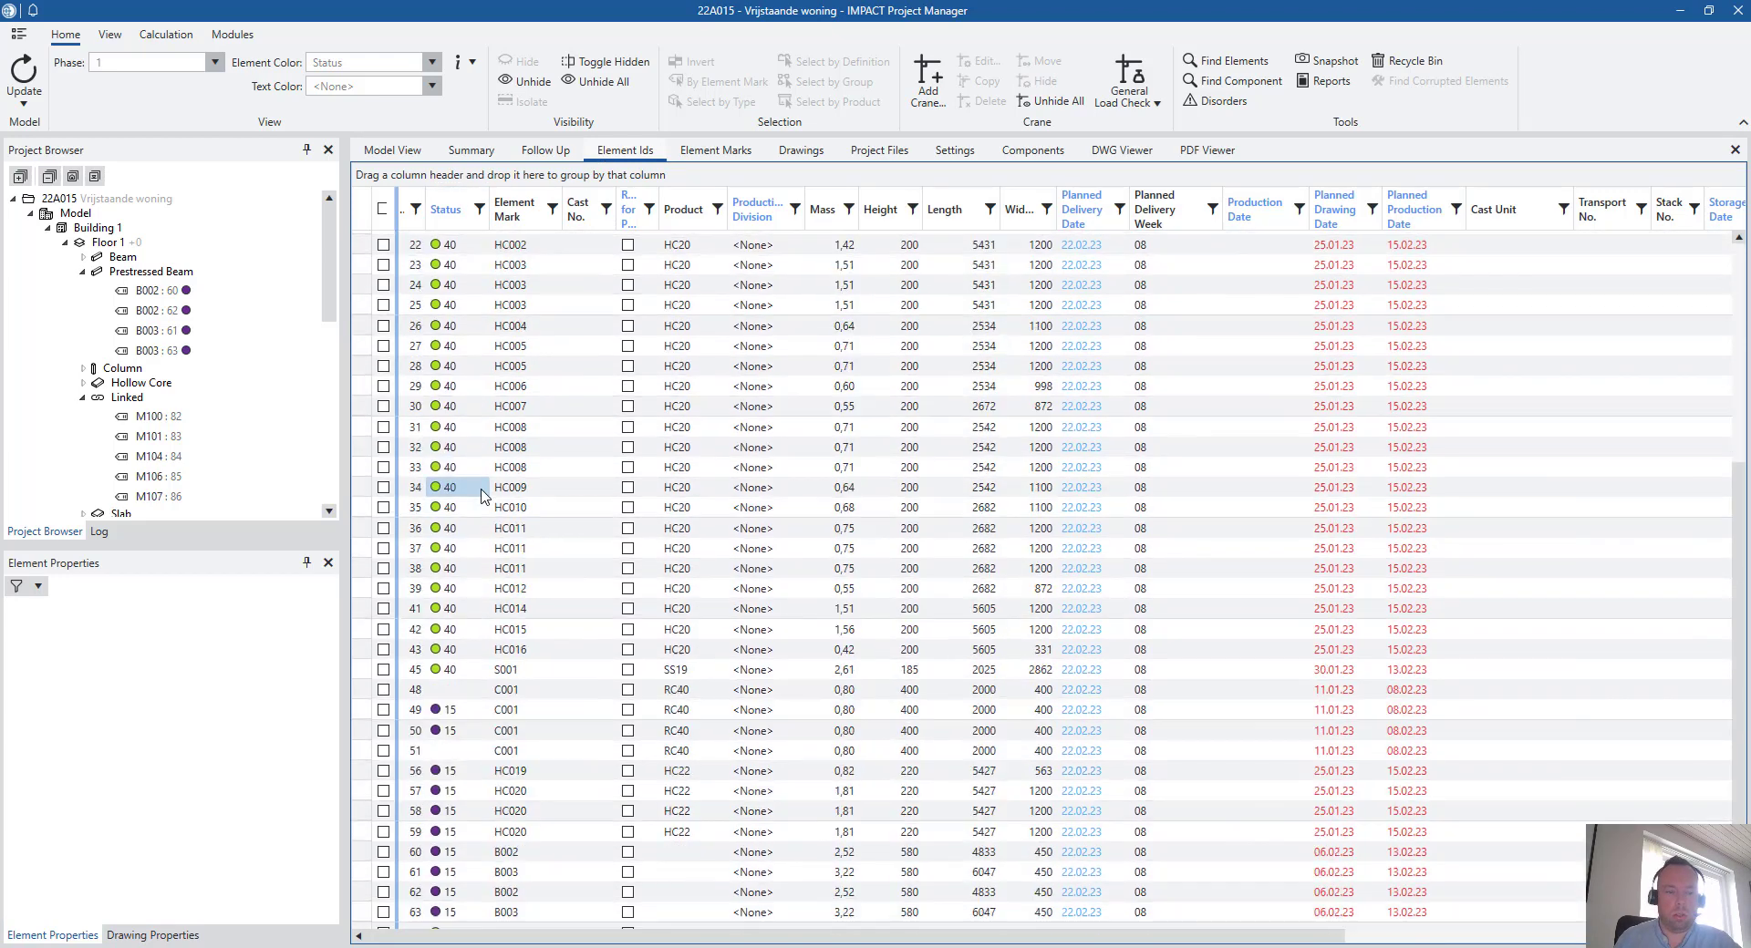
click(478, 210)
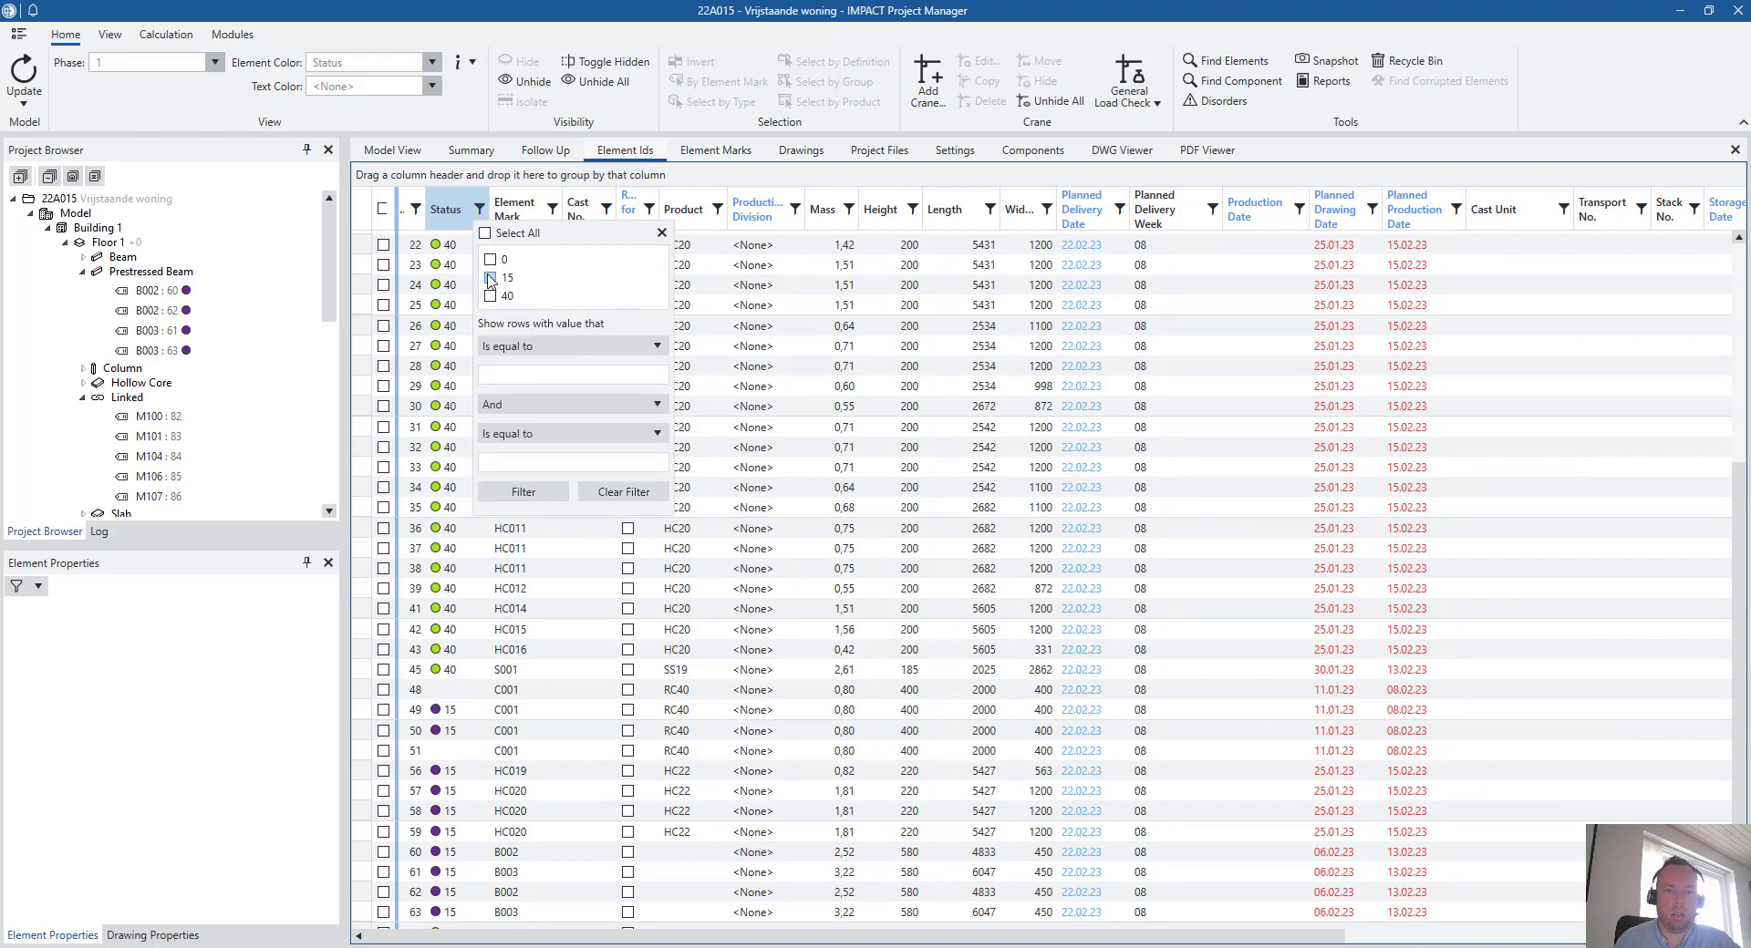
click(490, 278)
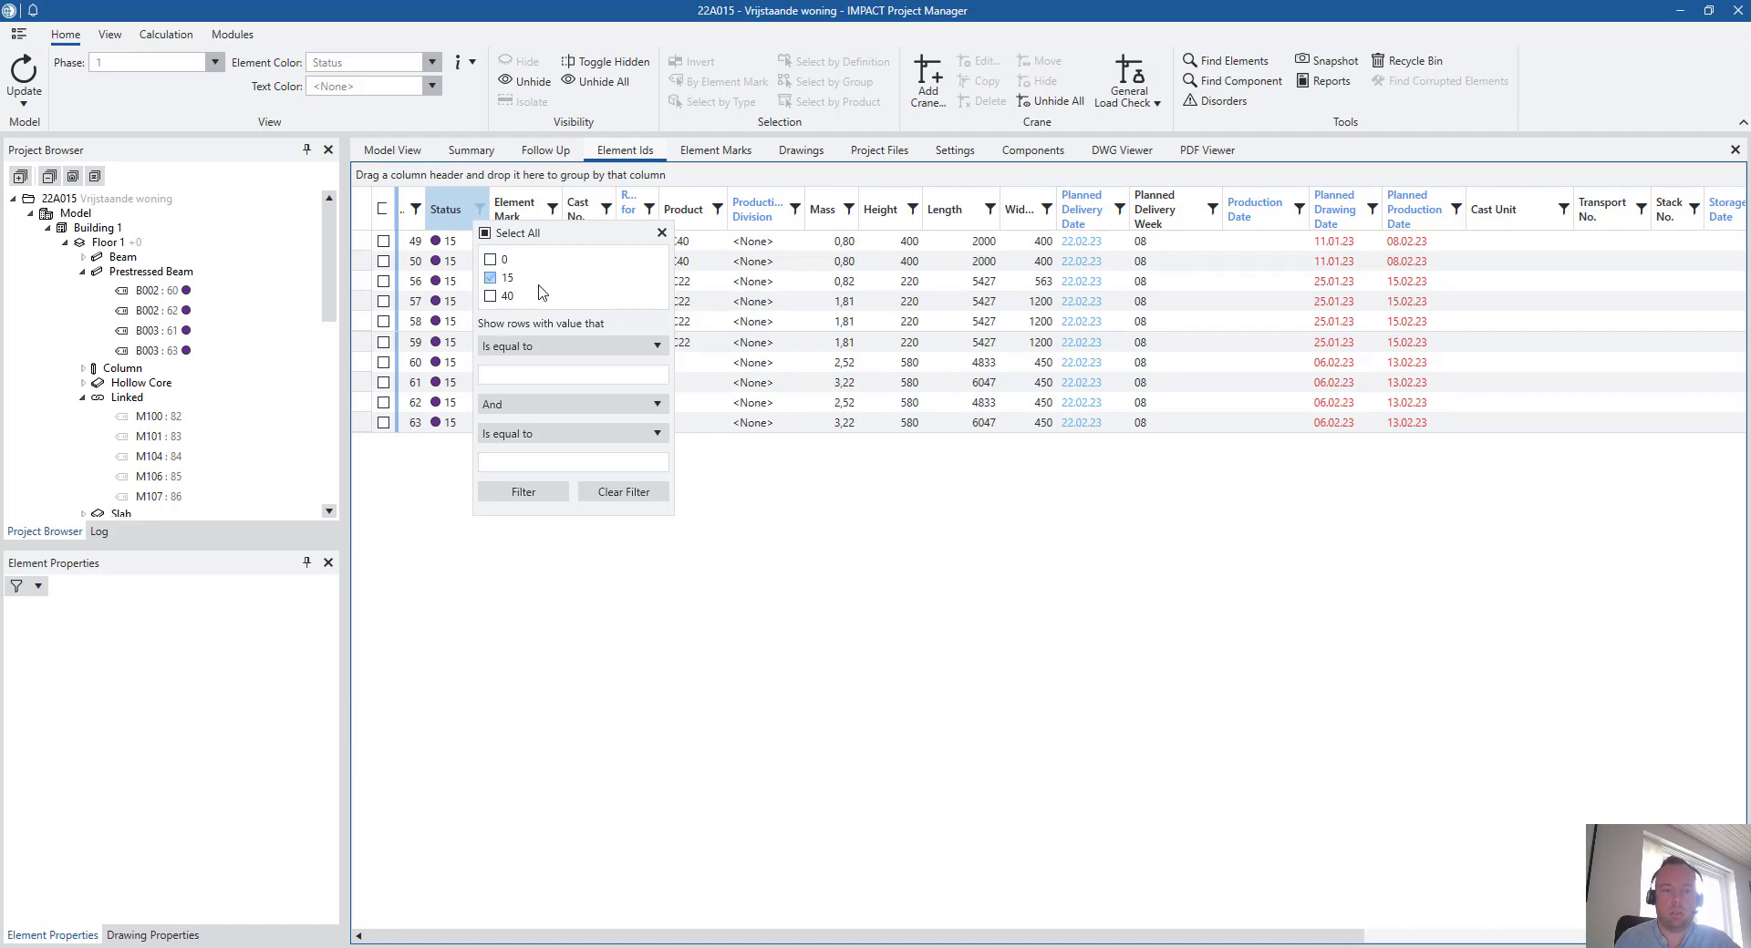
click(539, 493)
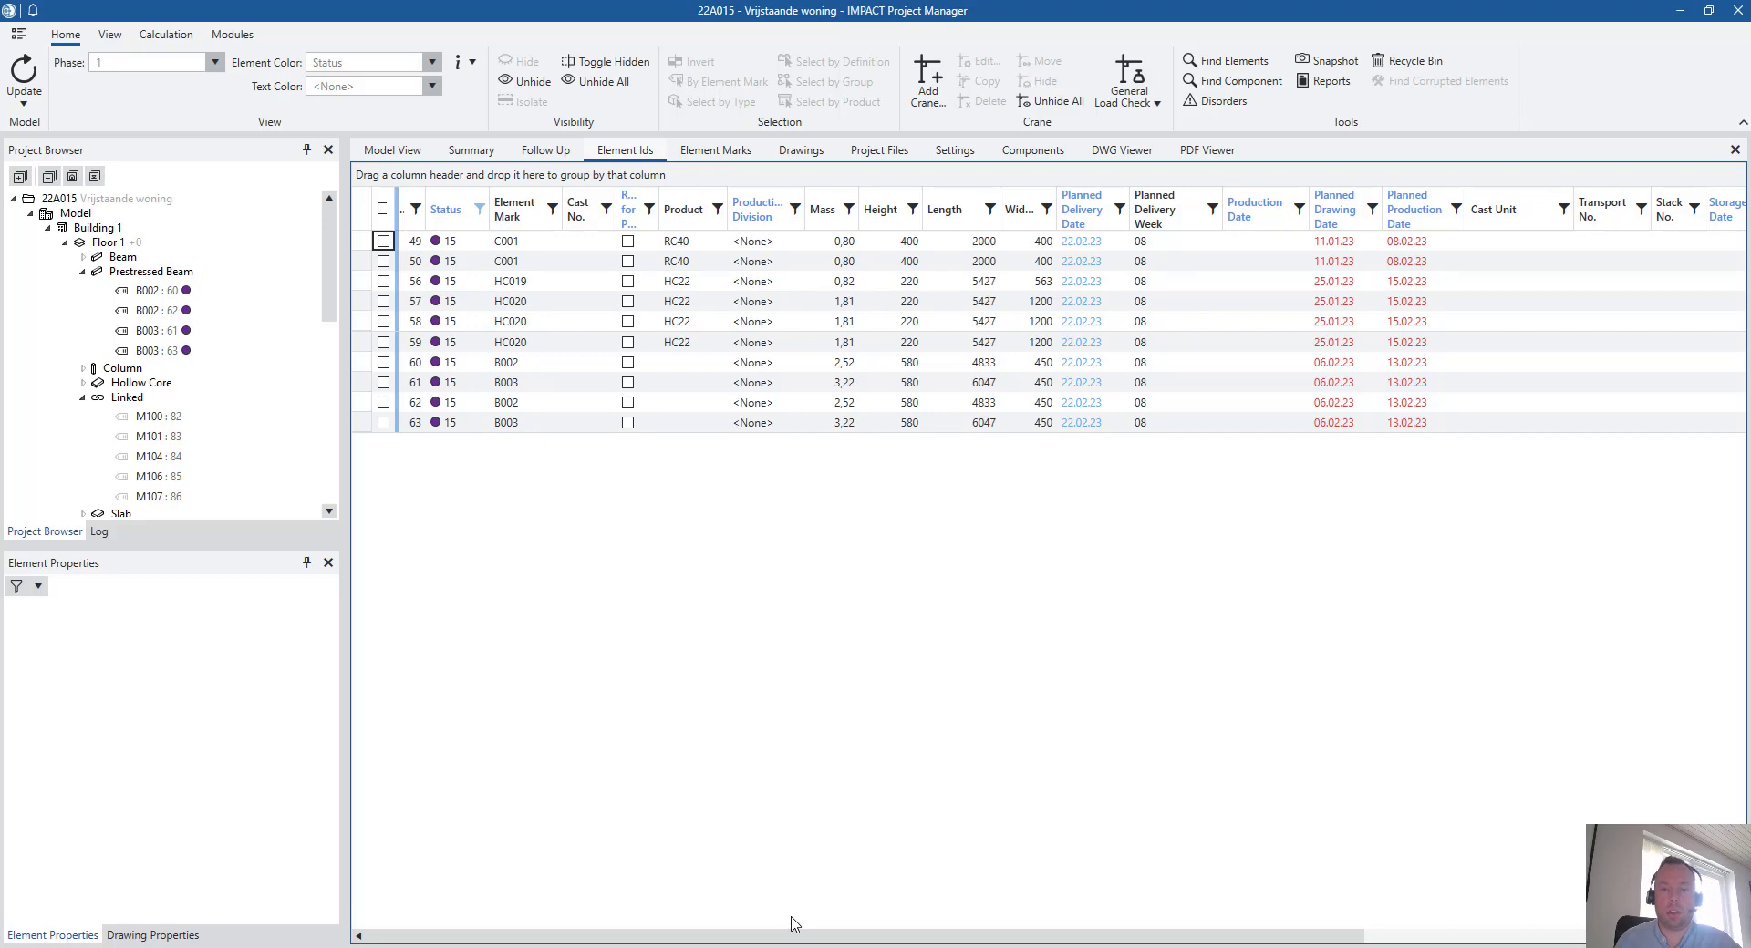
click(407, 154)
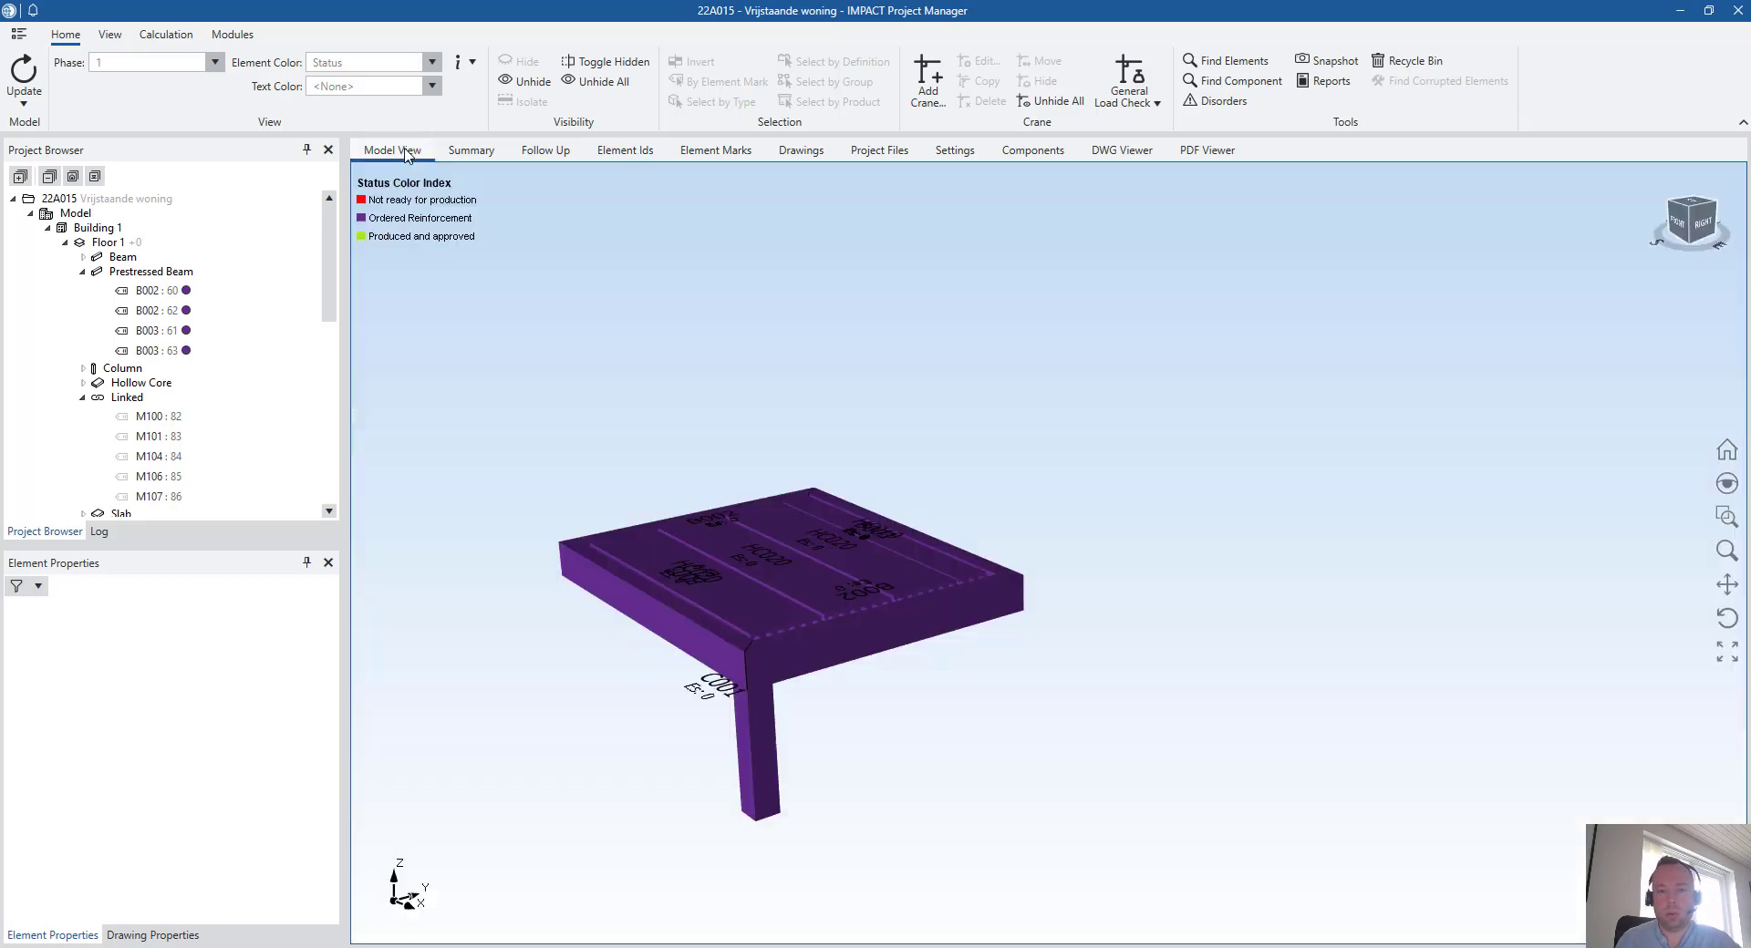